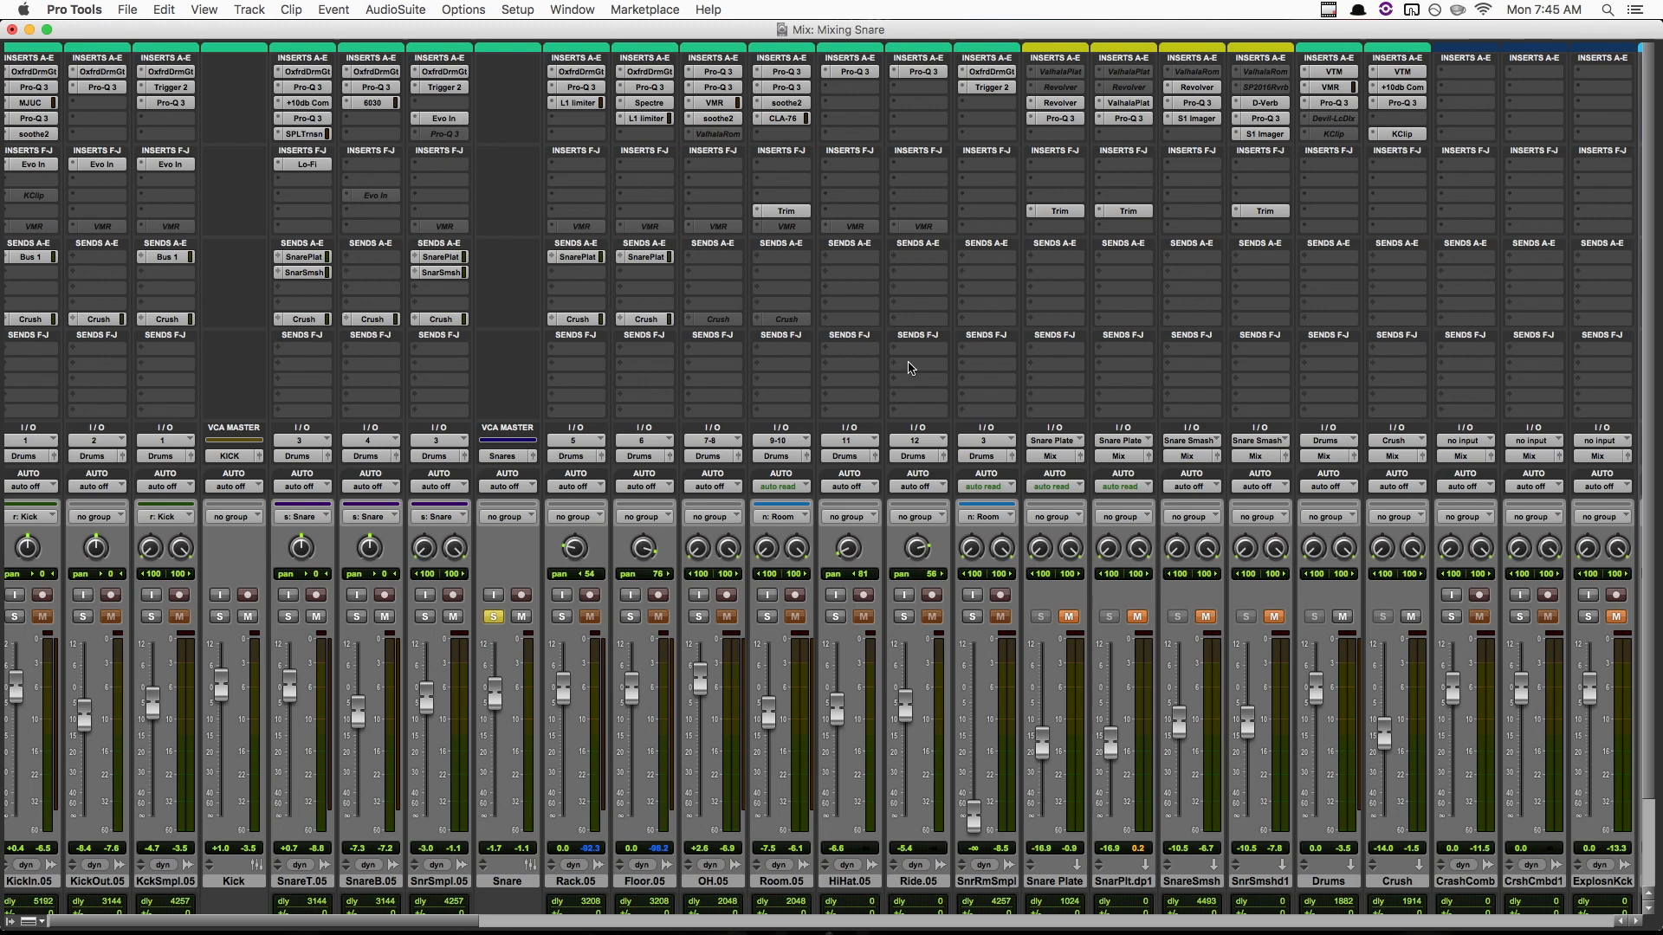
Play the mix and turn the Snare VCA's solo off and back on to compare it with the full mix.
{"action": "key", "text": "space"}
{"action": "left_click", "coordinate": [495, 617]}
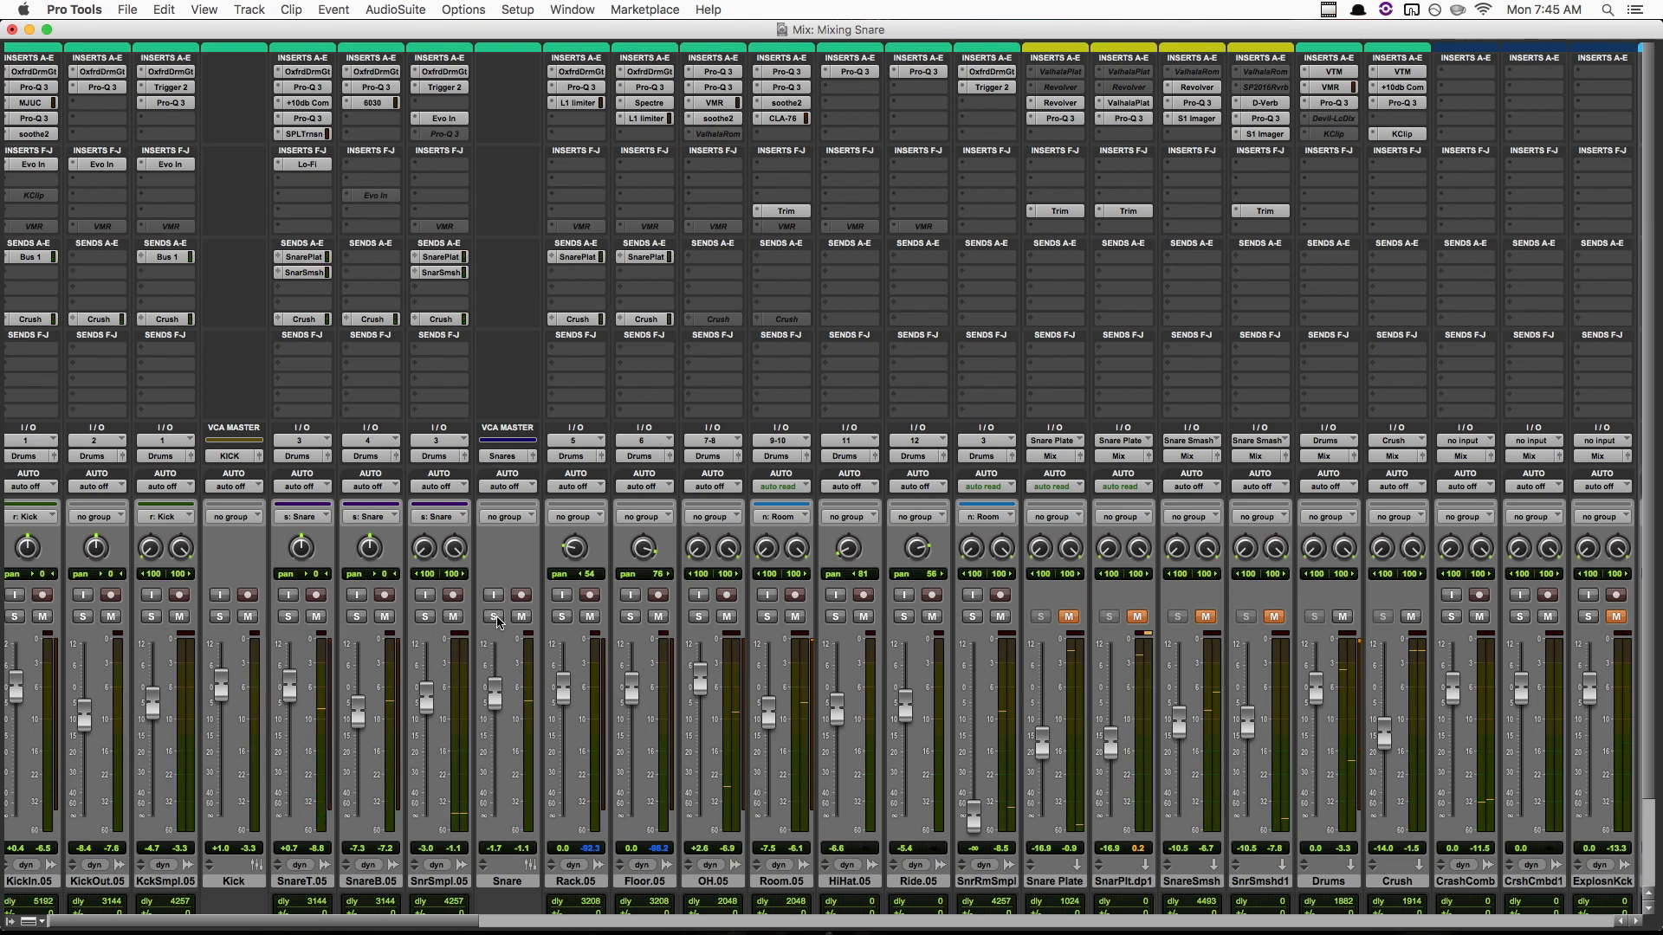
{"action": "left_click", "coordinate": [494, 617]}
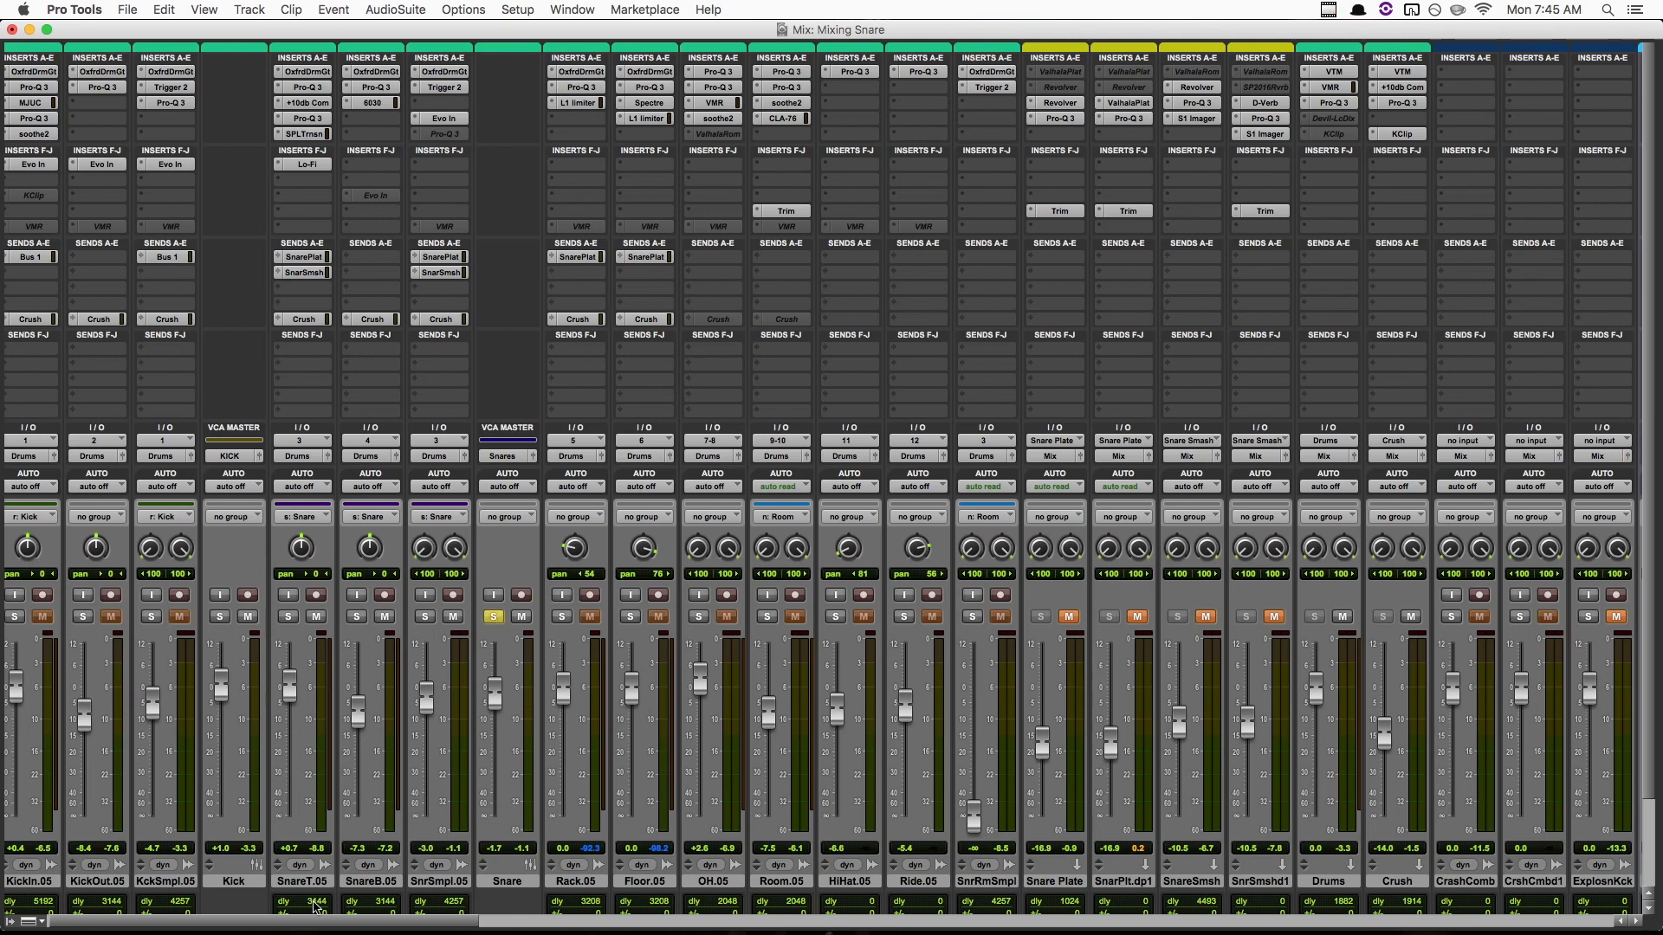
Inspect the Snare Plate and Snare Smash send levels on the SnareT.05 and SnrSmpl.05 tracks, and close the send window.
{"action": "left_click", "coordinate": [411, 882]}
{"action": "left_click", "coordinate": [322, 882]}
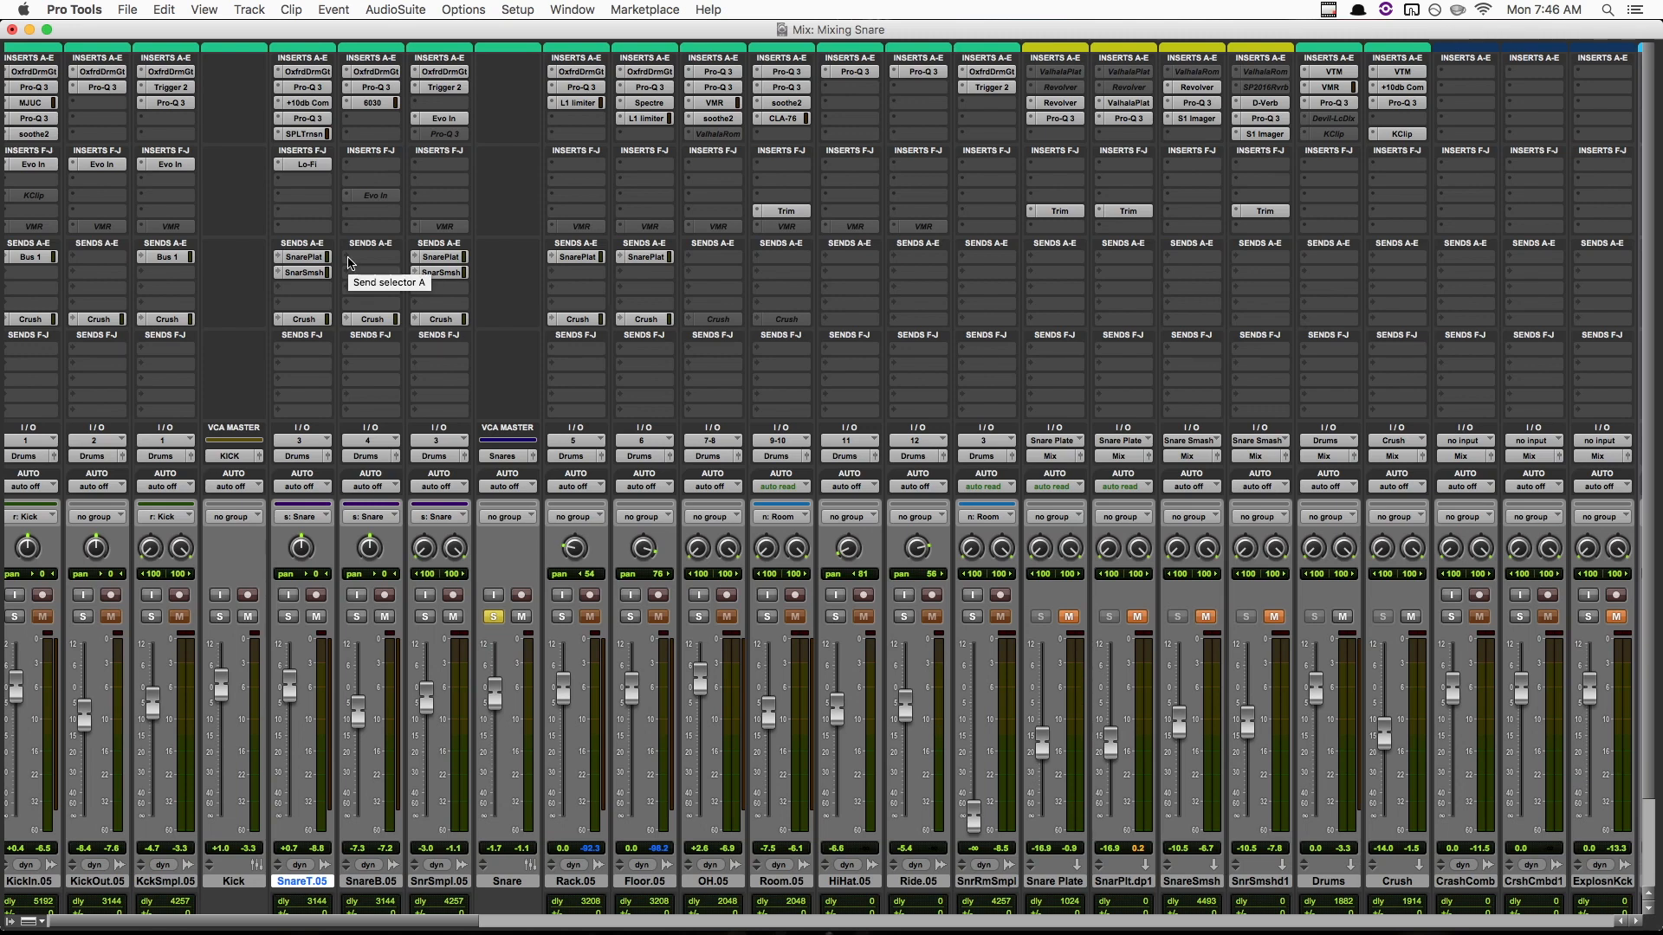
{"action": "left_click", "coordinate": [312, 257]}
{"action": "left_click", "coordinate": [436, 257]}
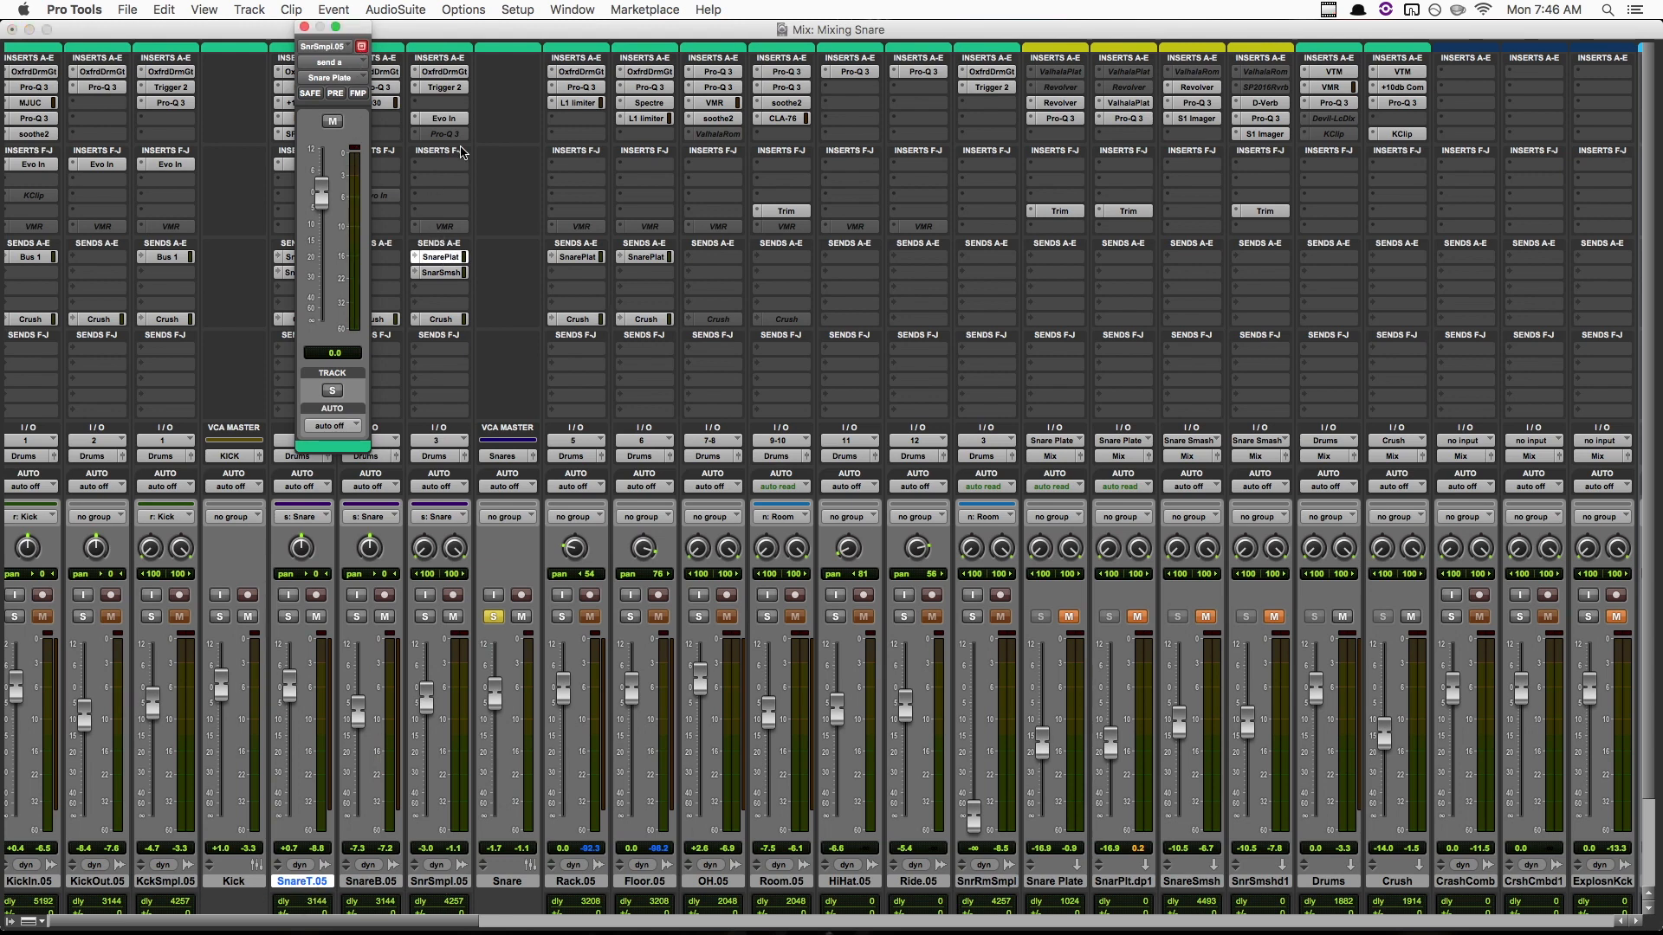
{"action": "left_click", "coordinate": [433, 272]}
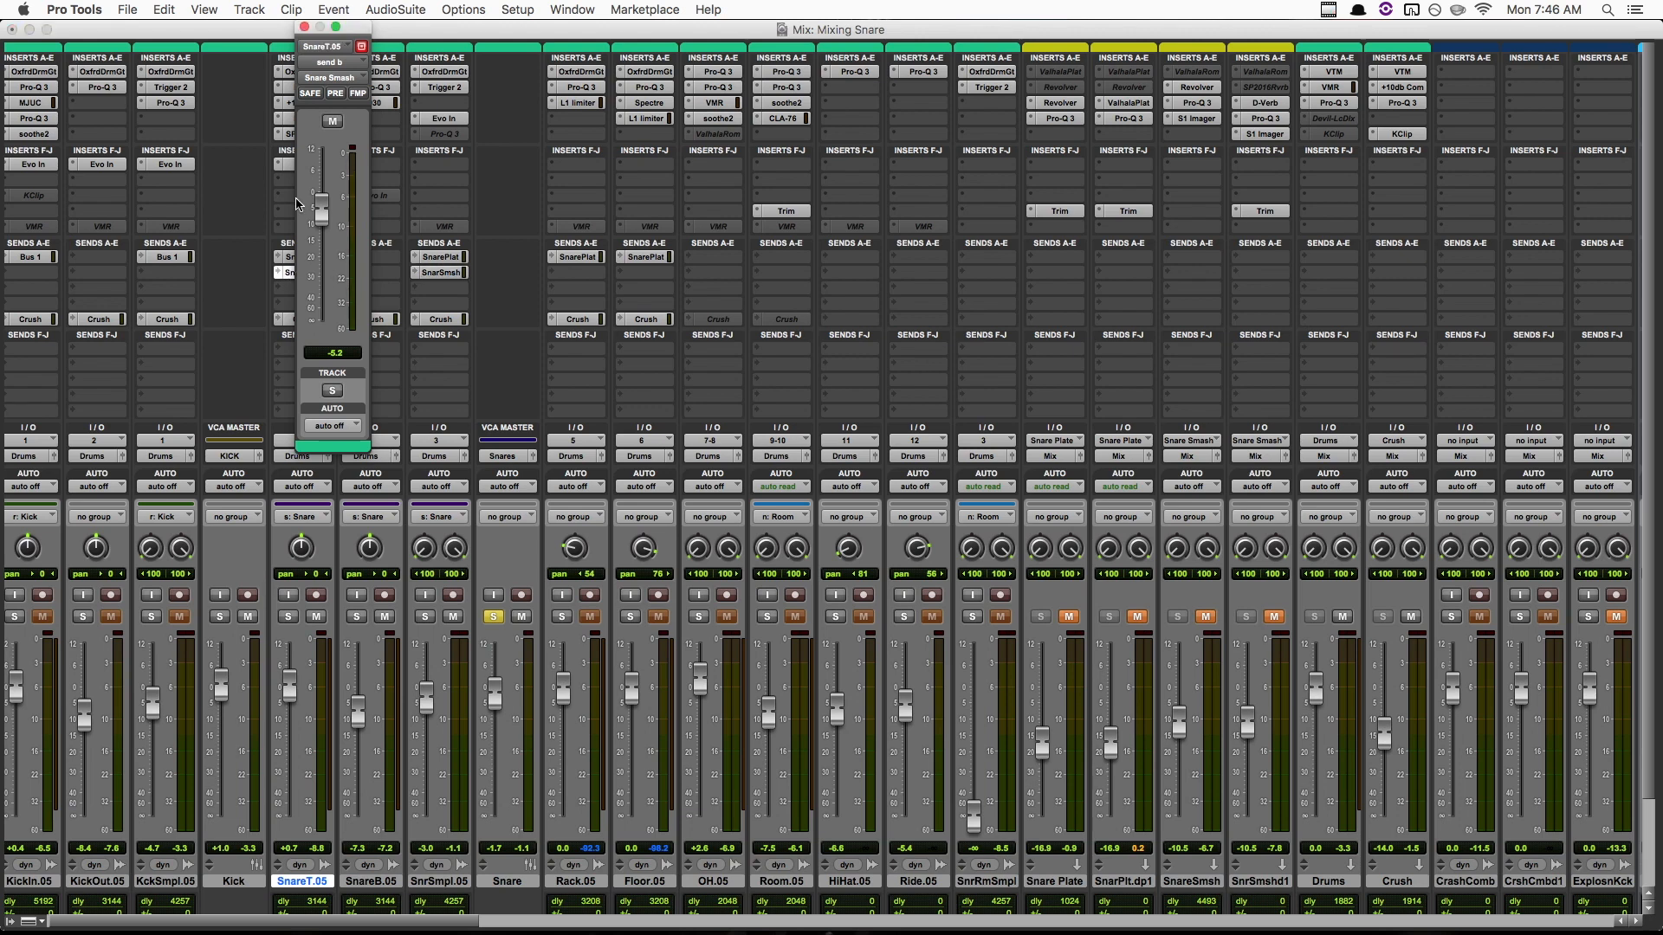
{"action": "left_click", "coordinate": [304, 25]}
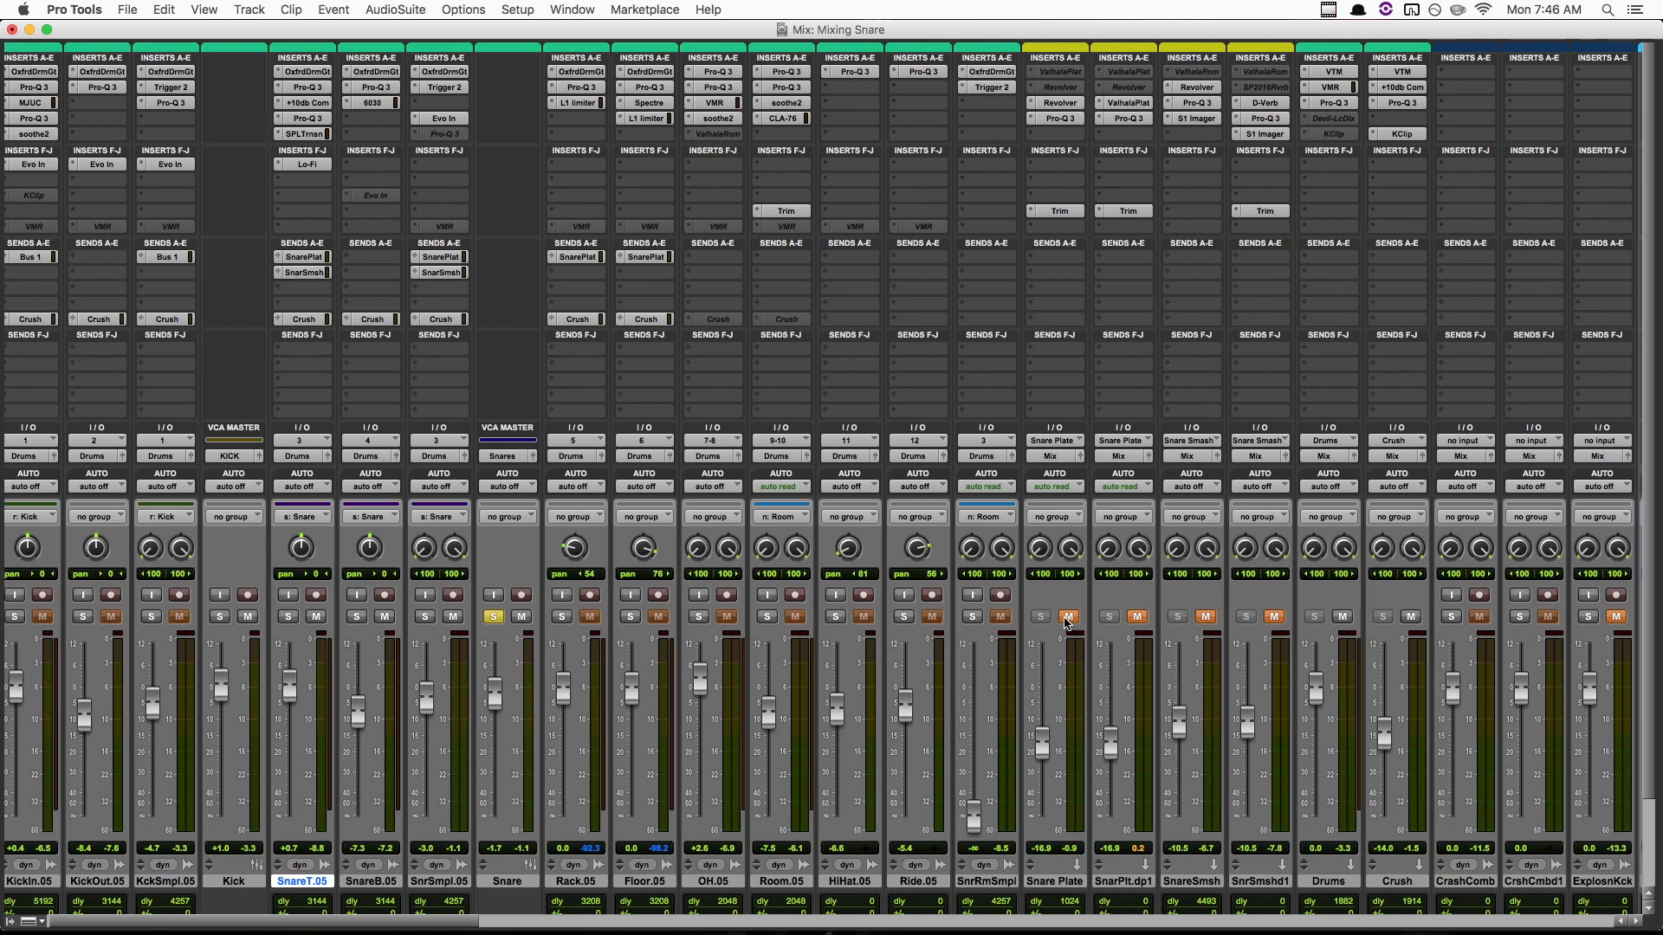
Play the soloed snare and briefly unmute the Snare Plate return to hear it with and without reverb.
{"action": "key", "text": "space"}
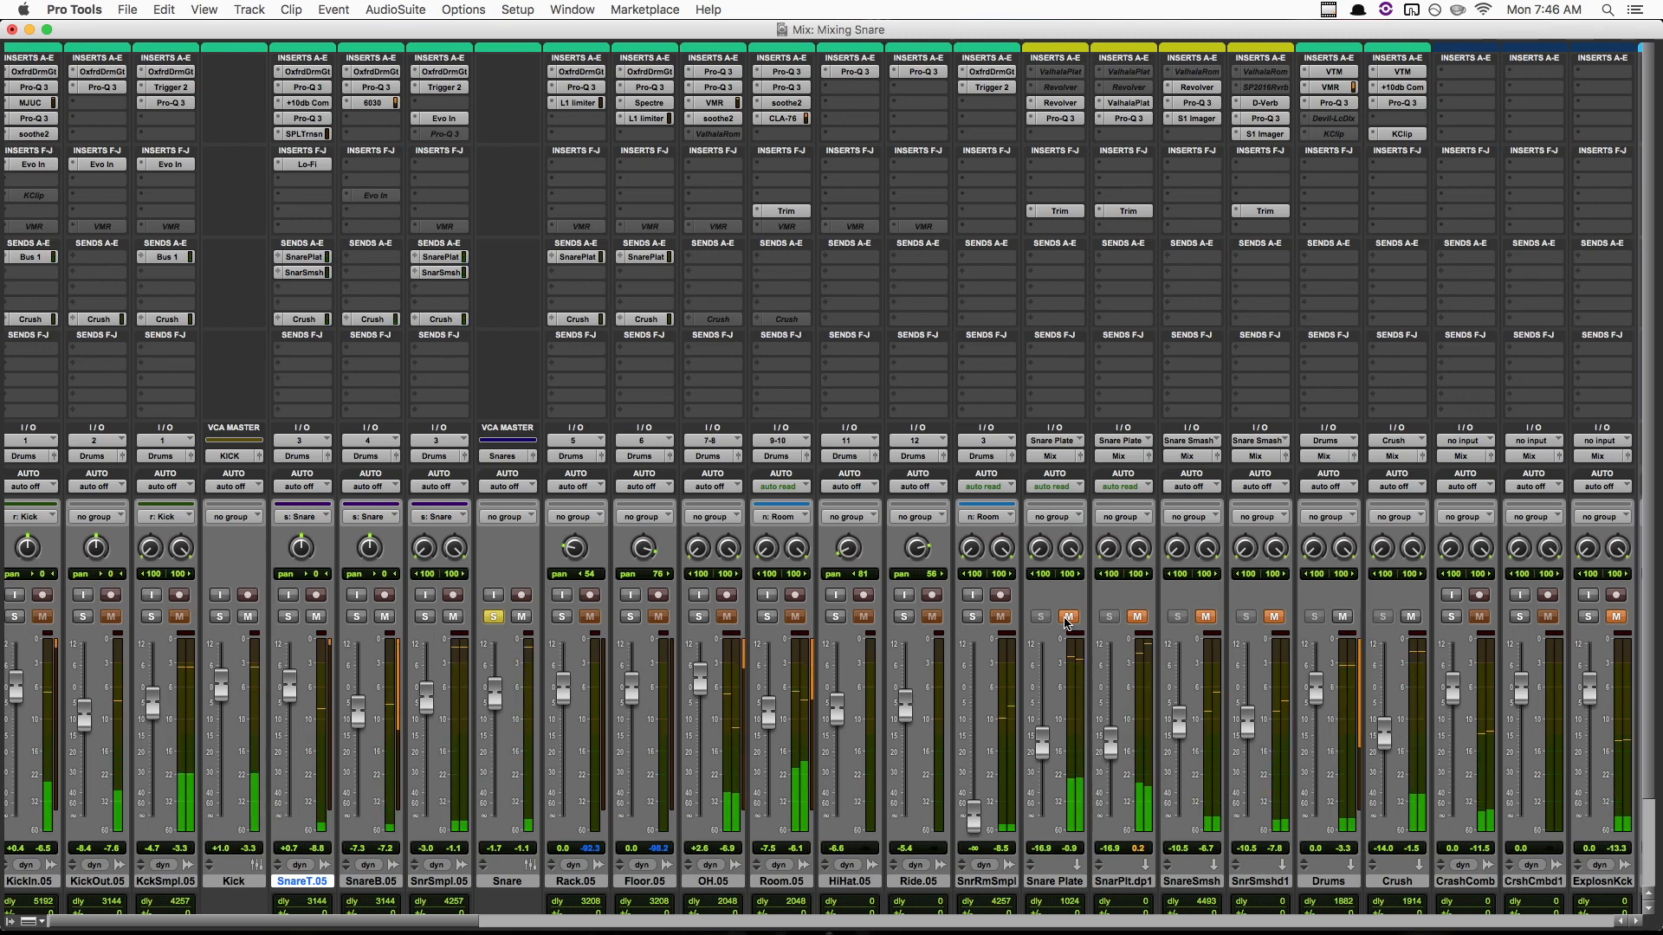
{"action": "left_click", "coordinate": [1067, 616]}
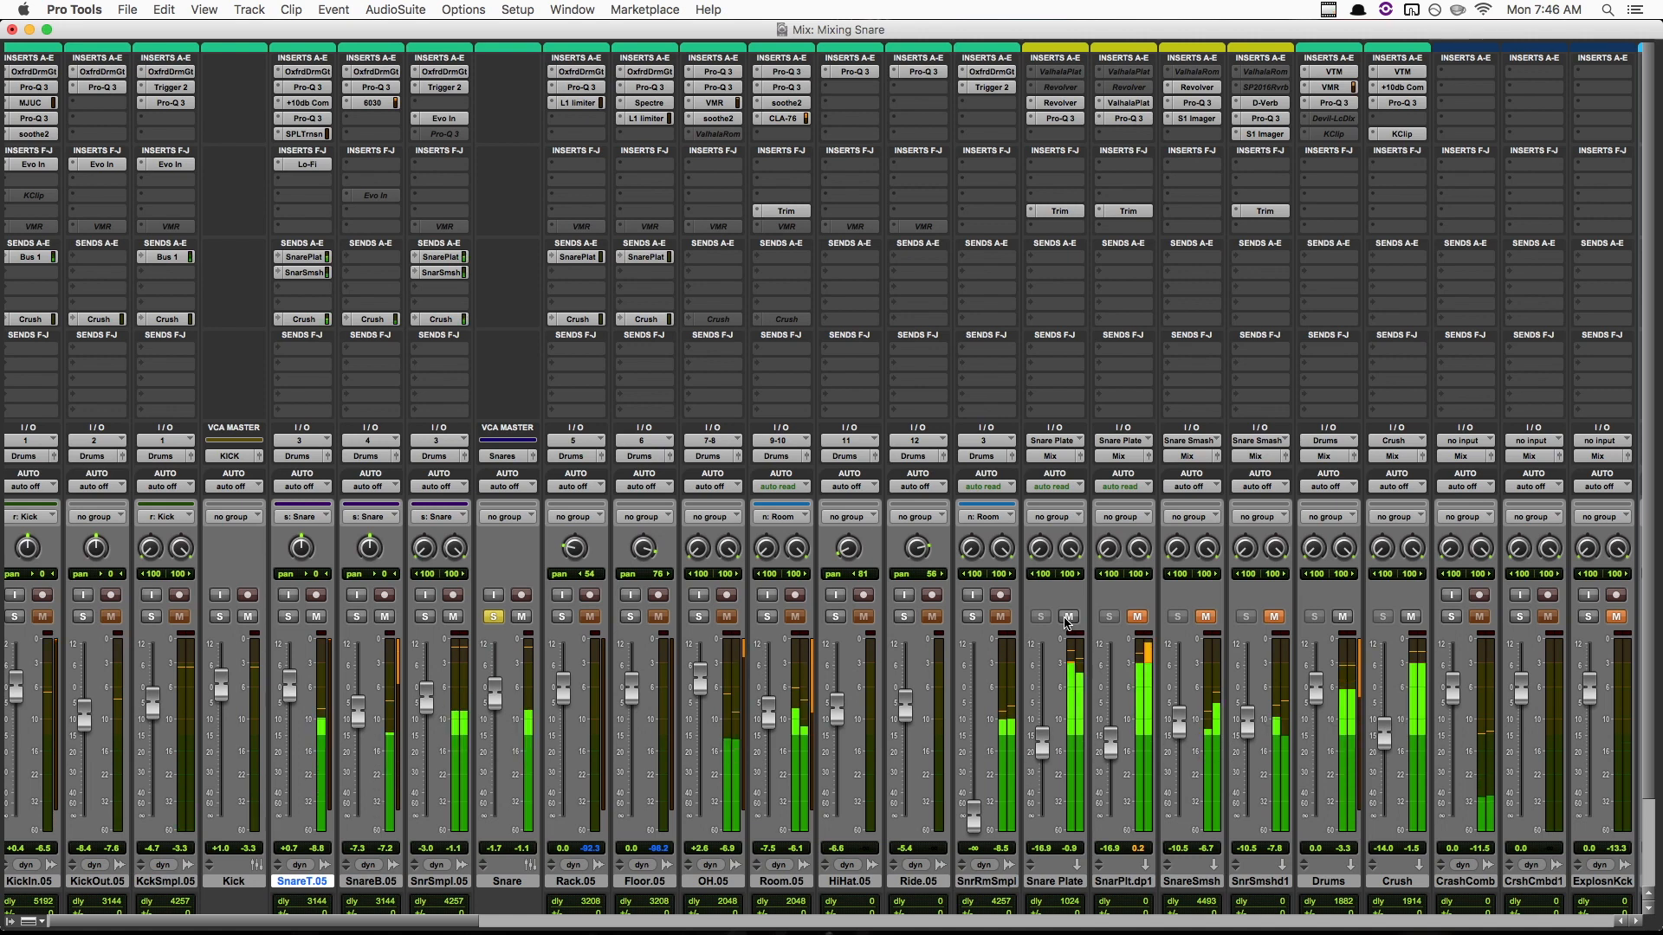
{"action": "left_click", "coordinate": [1067, 617]}
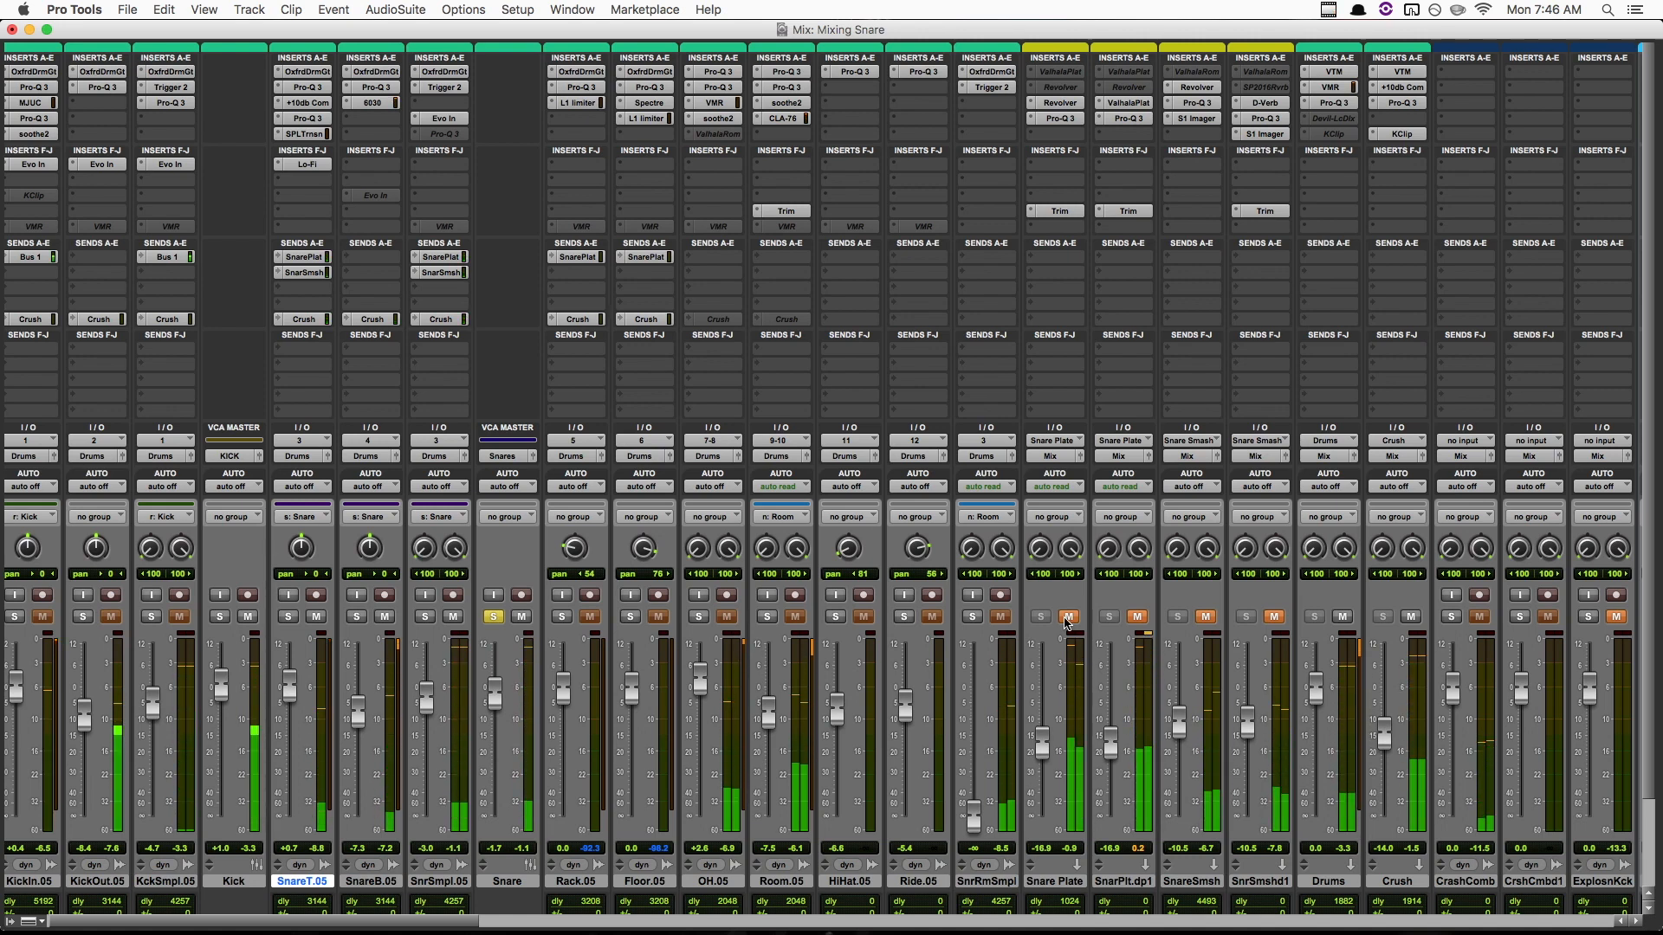
Unmute the Snare Plate return and audition it with its volume fader raised to -6.4 dB.
{"action": "left_click", "coordinate": [1067, 617]}
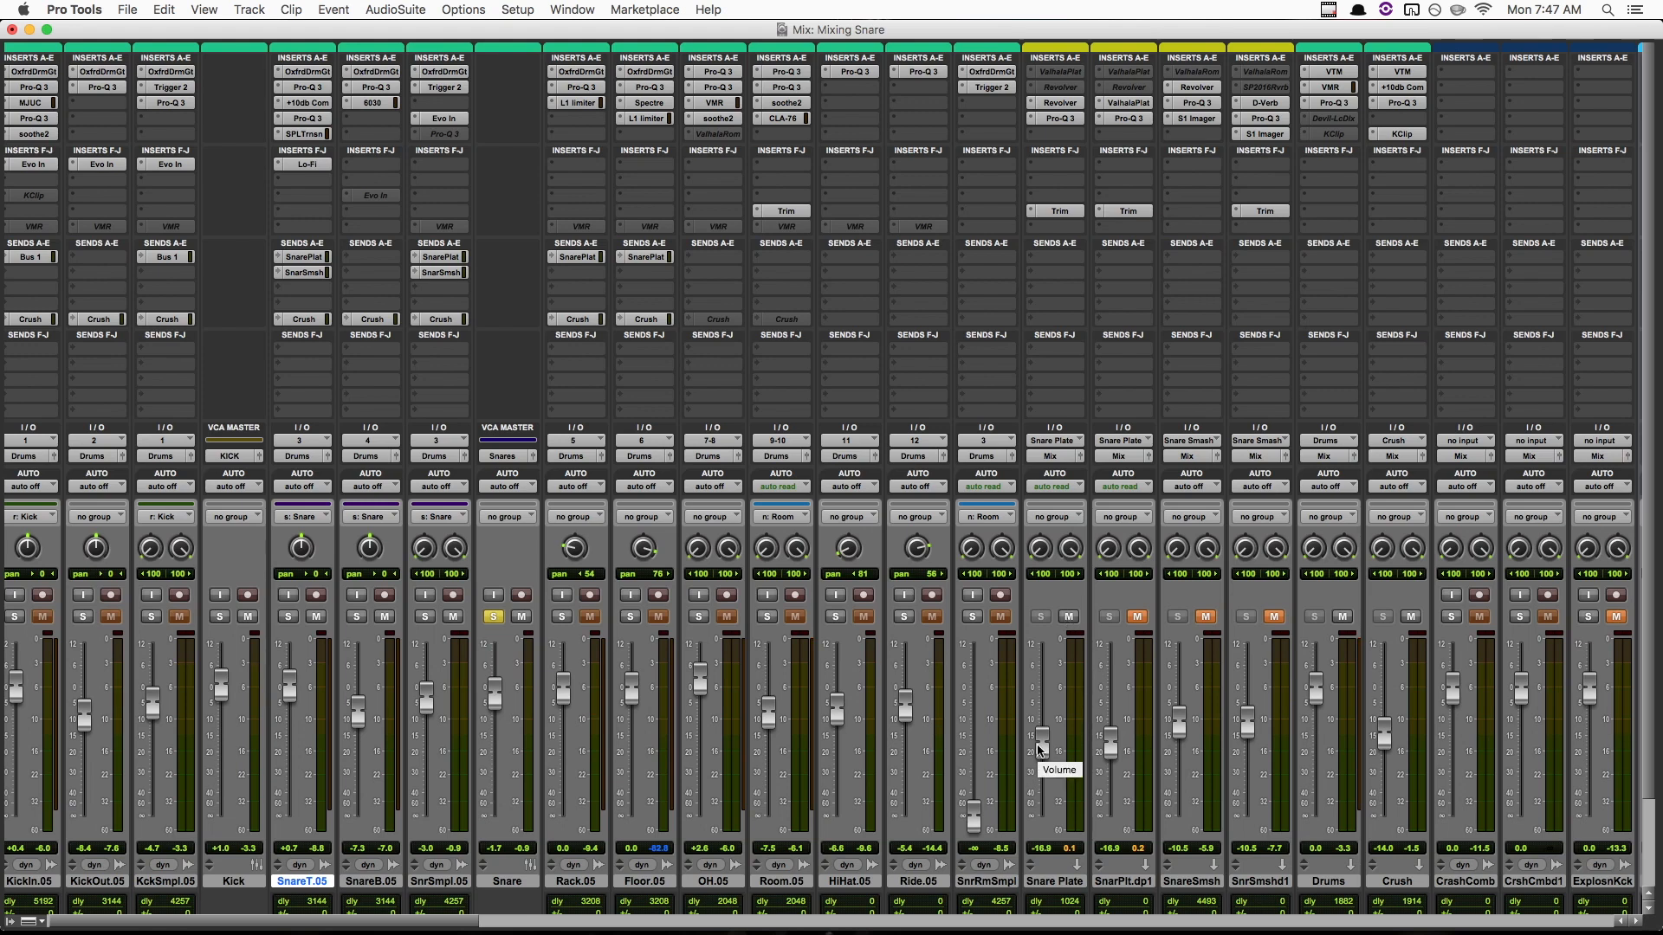
{"action": "left_click_drag", "start_coordinate": [1038, 744], "coordinate": [1042, 719]}
{"action": "key", "text": "space"}
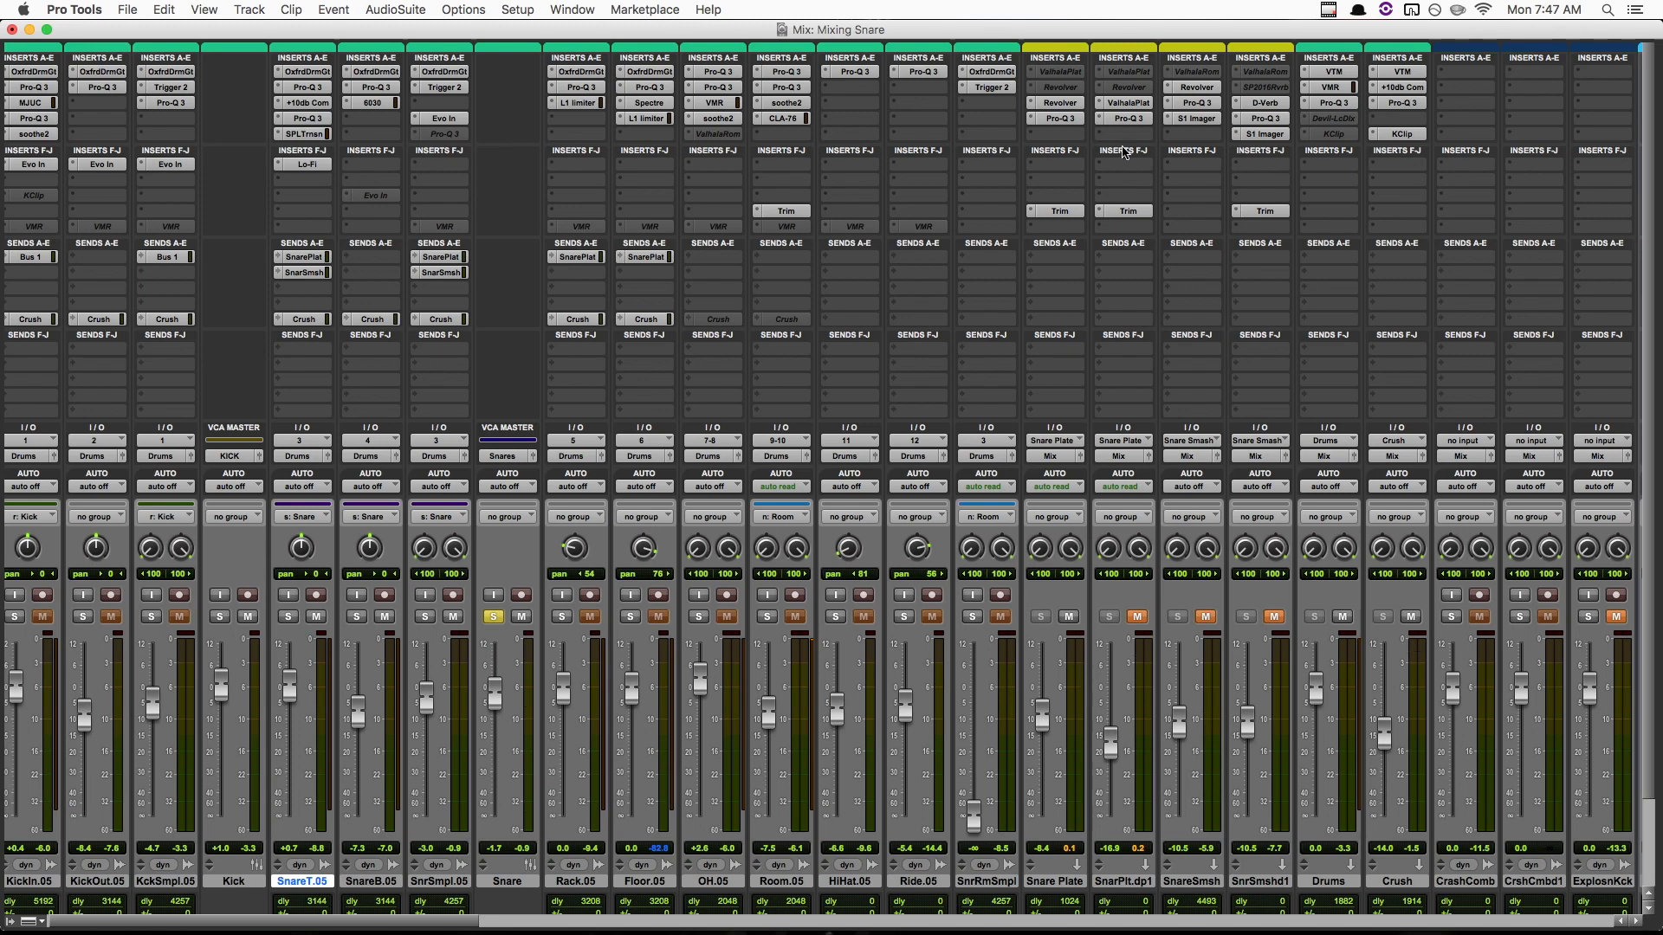
Examine the Revolver reverb and the Pro-Q 3 low-cut band on the Snare Plate return.
{"action": "left_click", "coordinate": [1060, 103]}
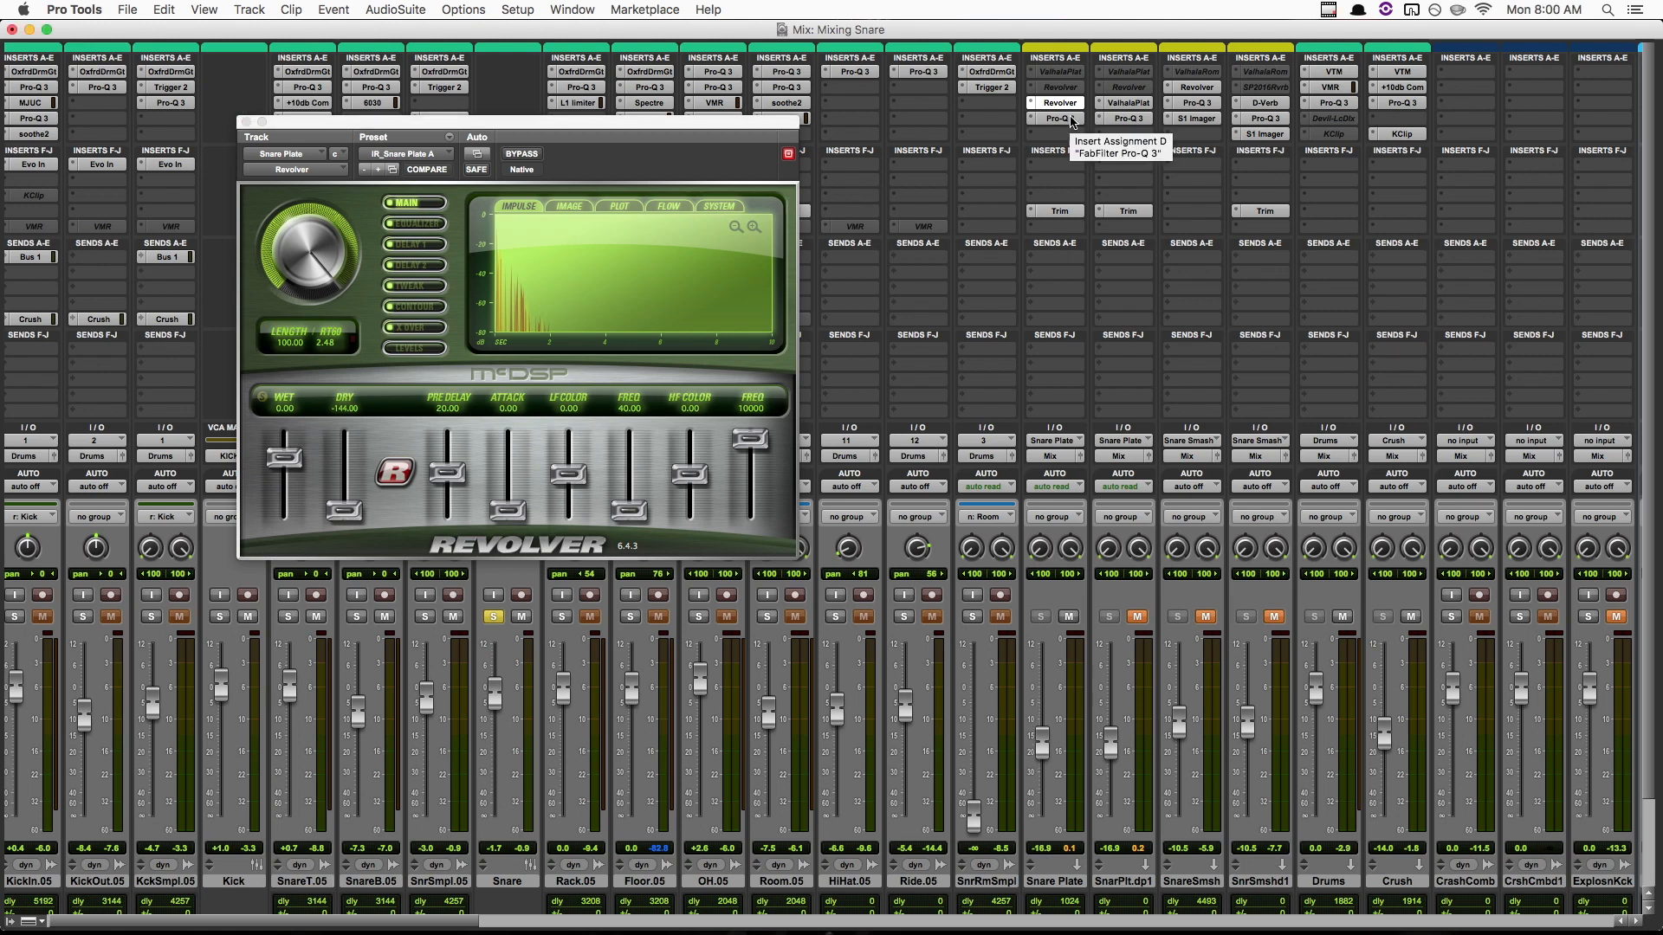
{"action": "left_click", "coordinate": [1061, 119]}
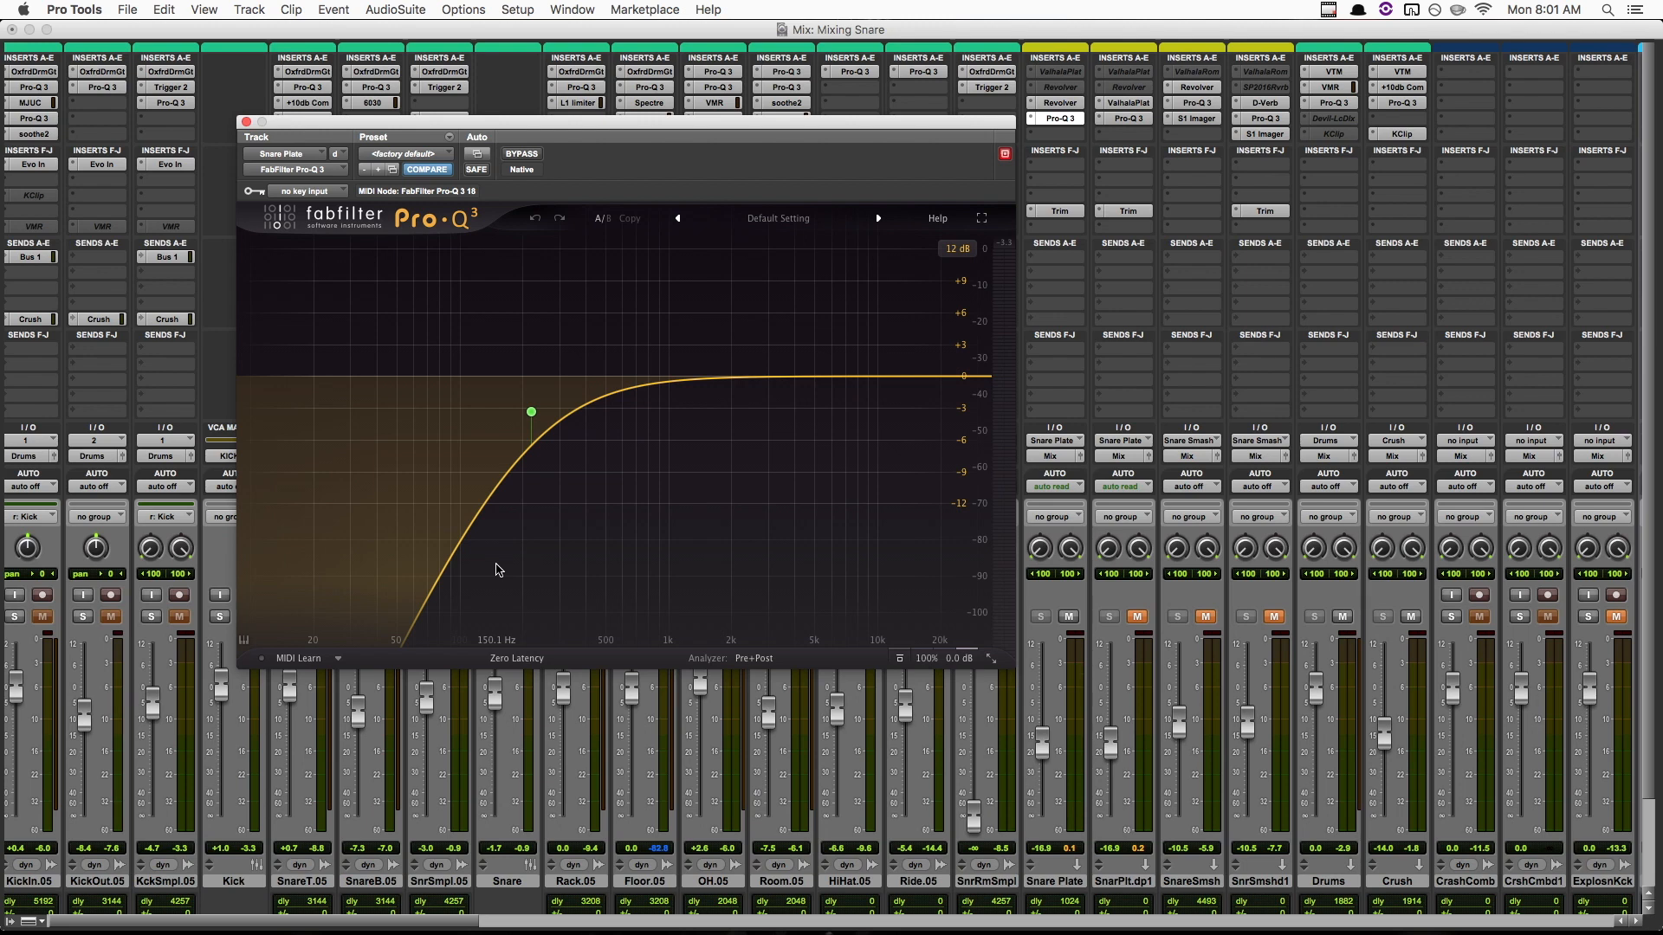
{"action": "mouse_move", "coordinate": [531, 415]}
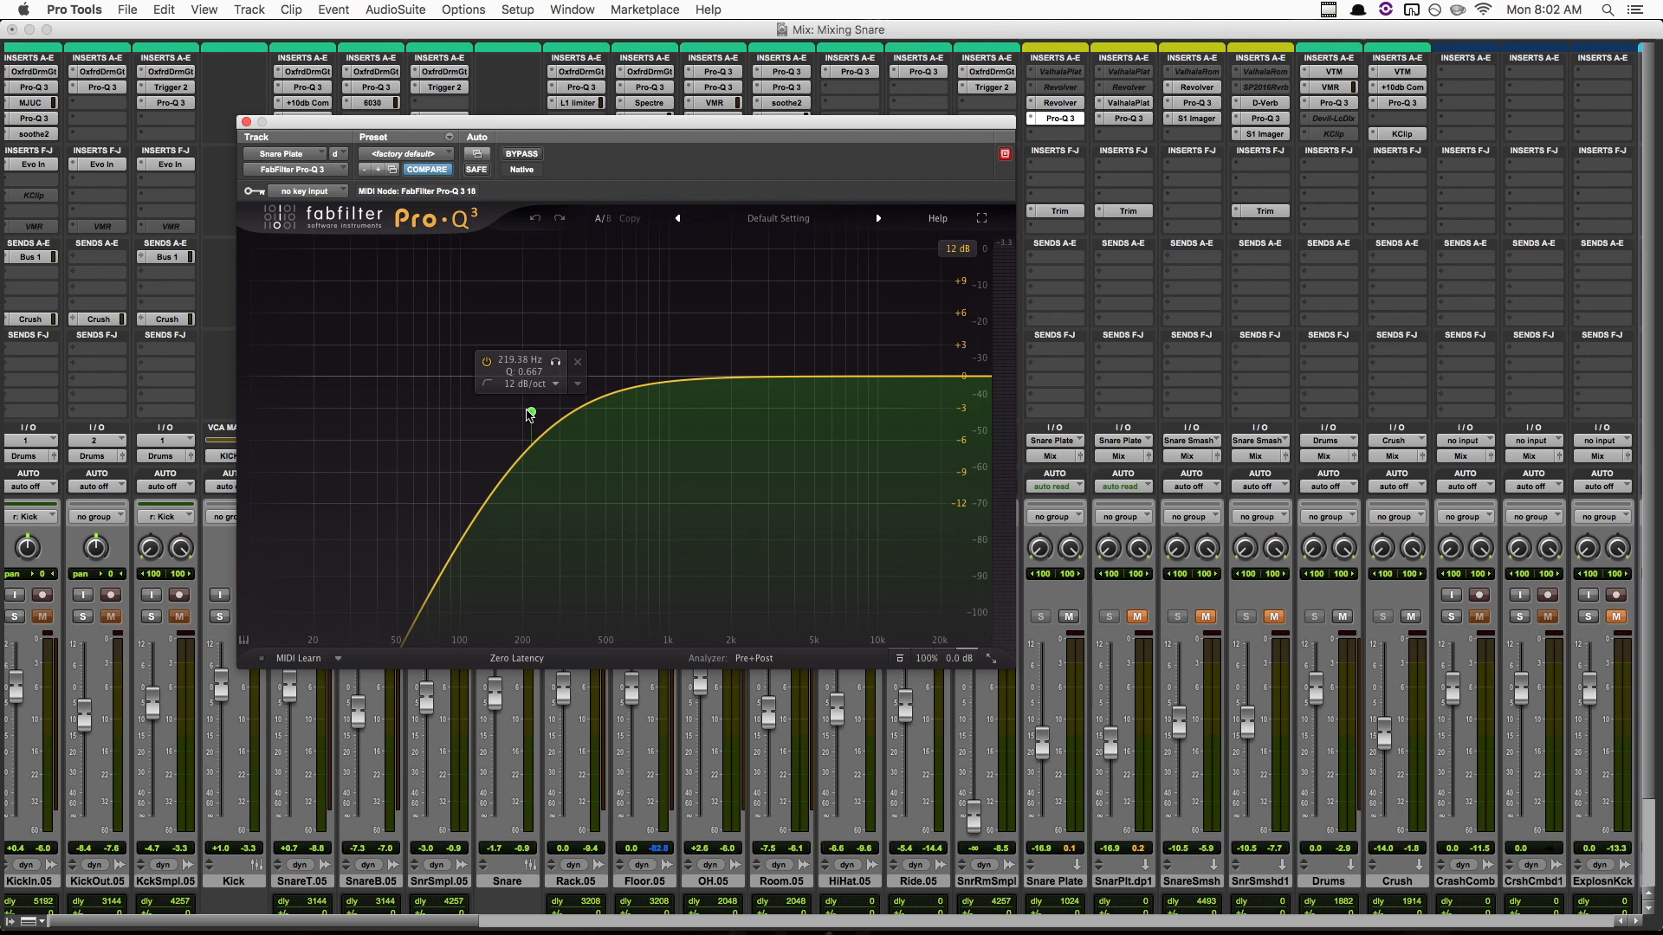
Audition the Snare Plate return at -6.4 dB while bypassing and re-enabling its Pro-Q 3 low cut.
{"action": "left_click", "coordinate": [1041, 742]}
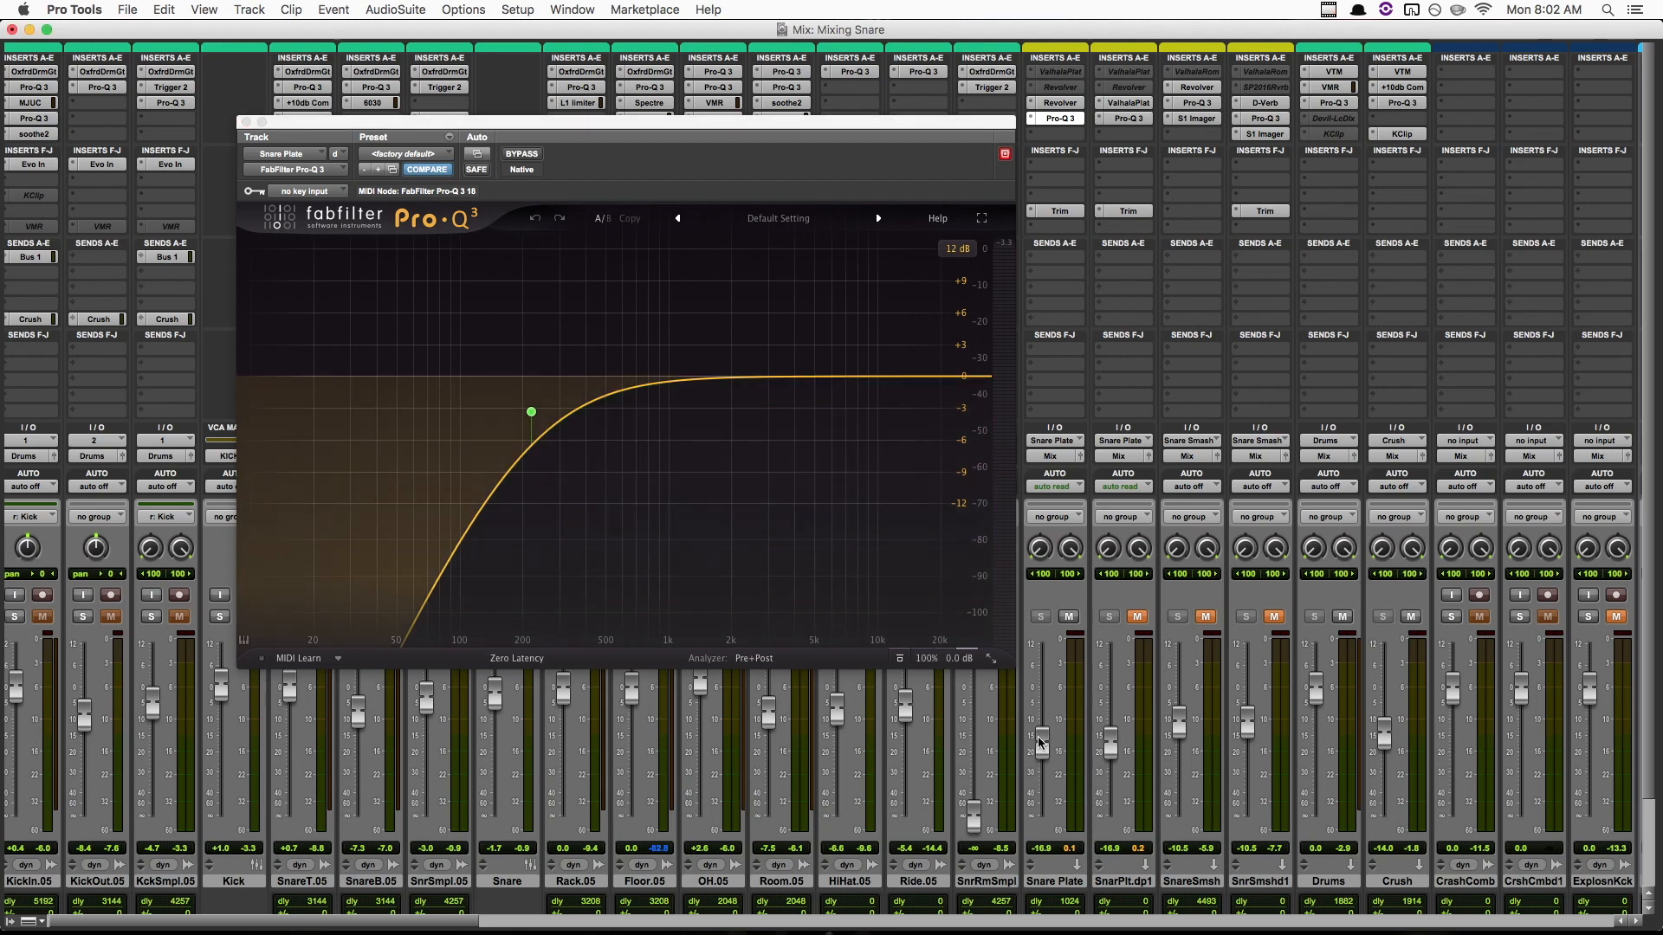
{"action": "key", "text": "space"}
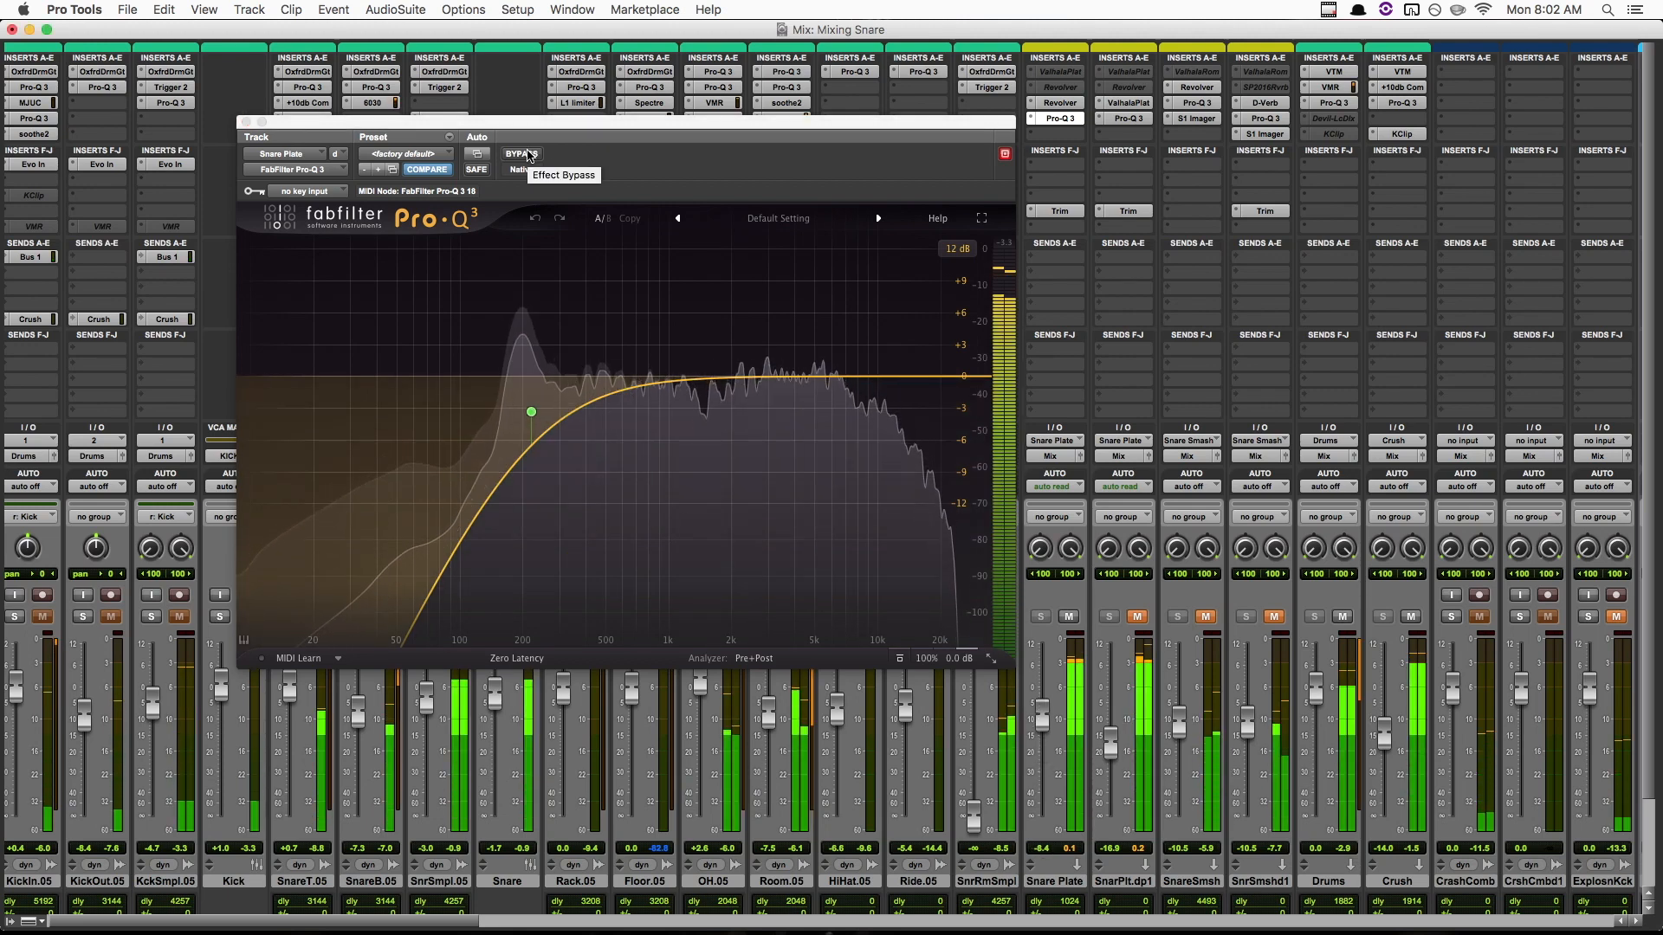
{"action": "left_click", "coordinate": [523, 154]}
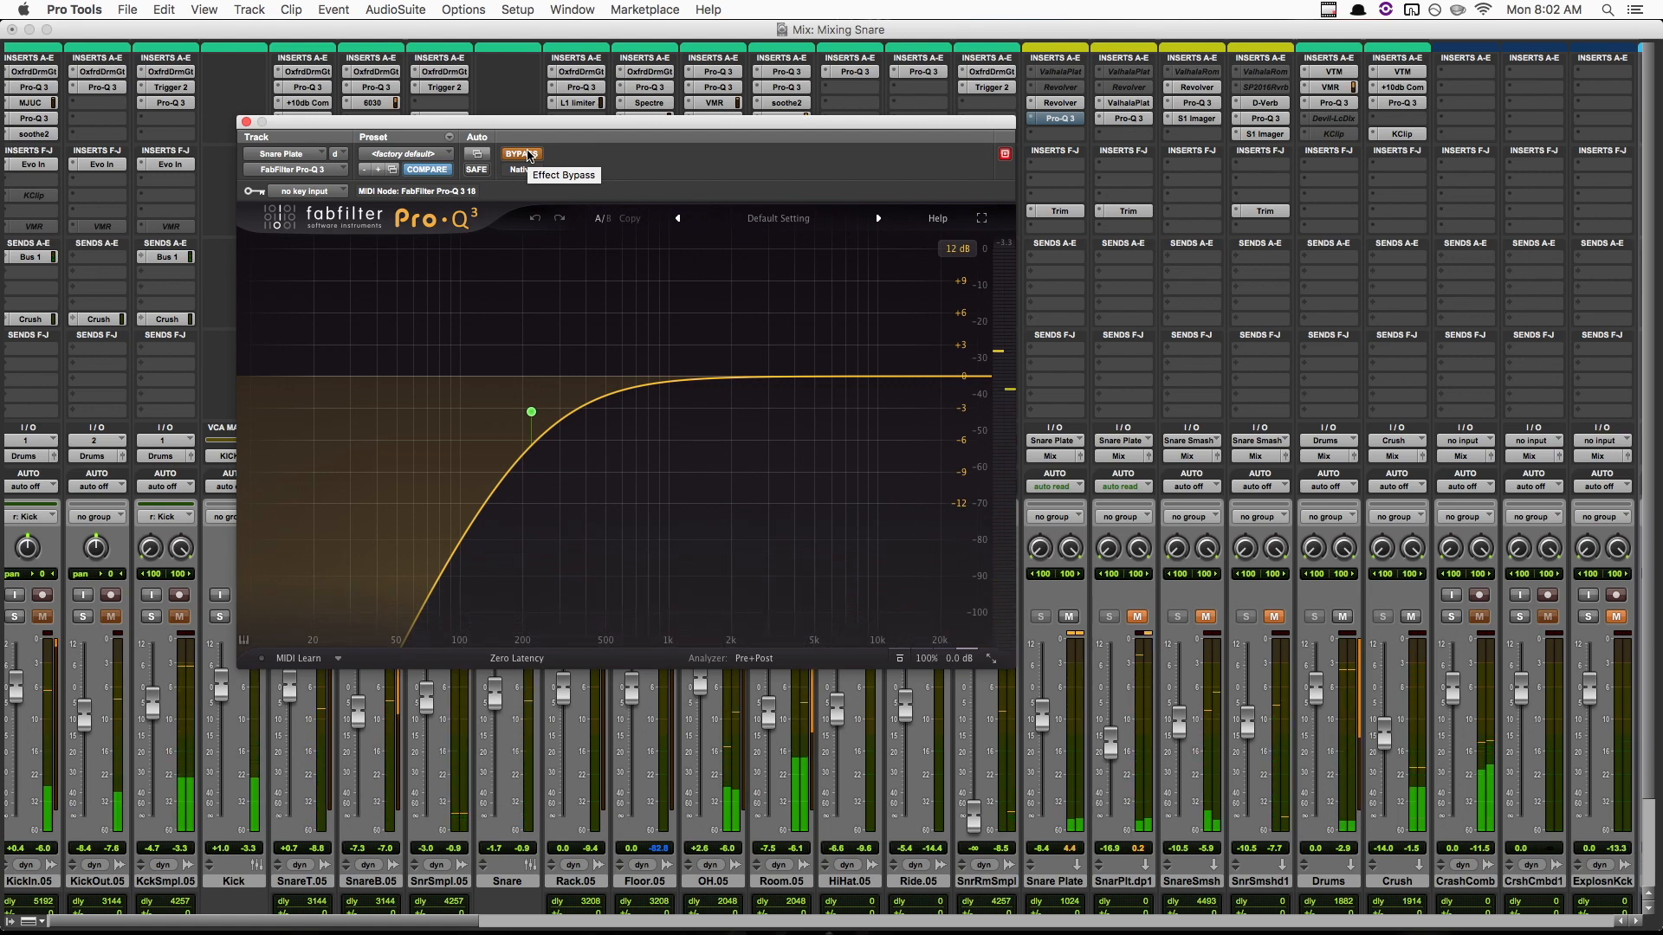
{"action": "left_click", "coordinate": [528, 154]}
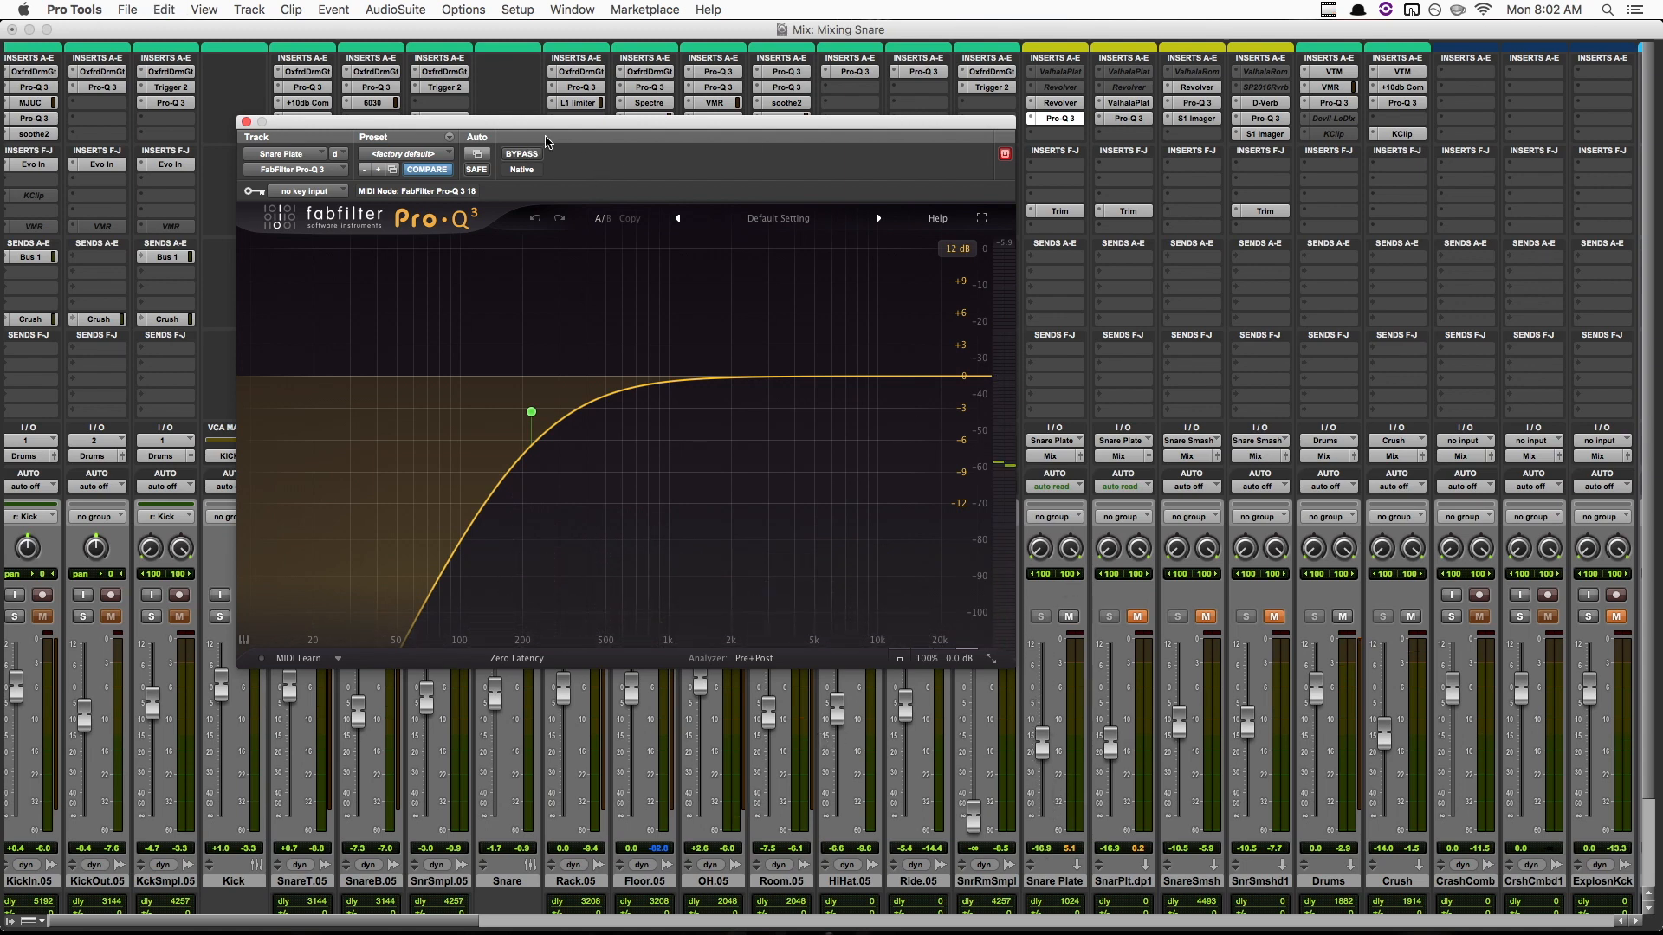
Play the snare with the Snare Plate return at -16.9 dB and compare its Pro-Q 3 bypassed and active.
{"action": "key", "text": "space"}
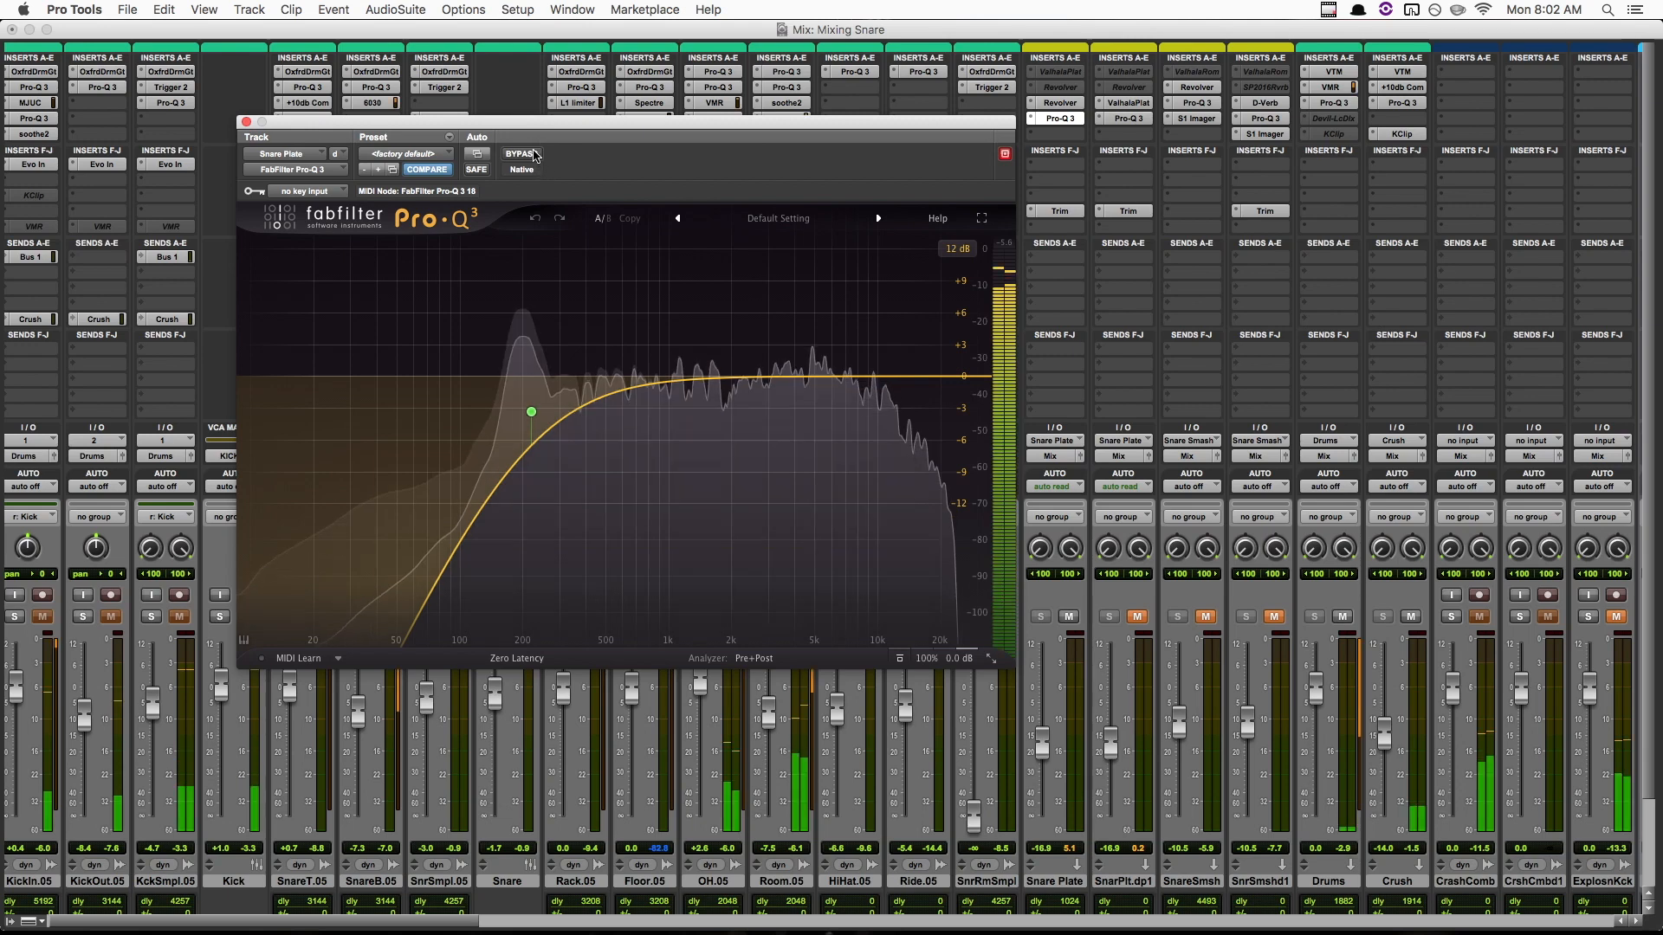
{"action": "left_click", "coordinate": [522, 154]}
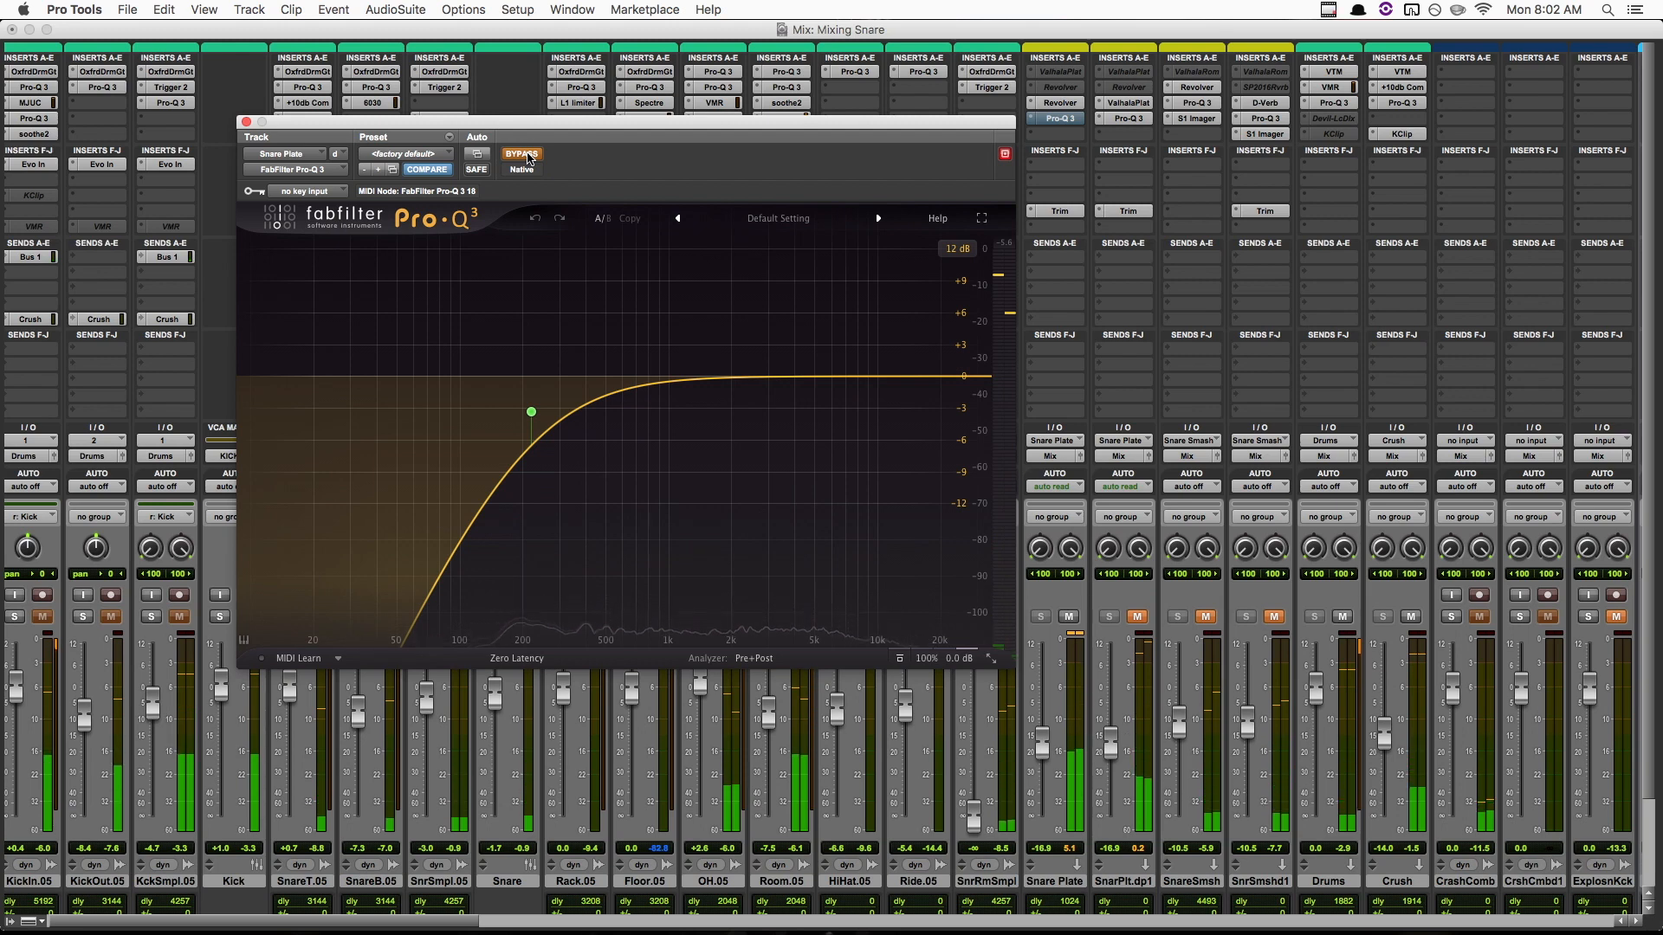
{"action": "left_click", "coordinate": [522, 154]}
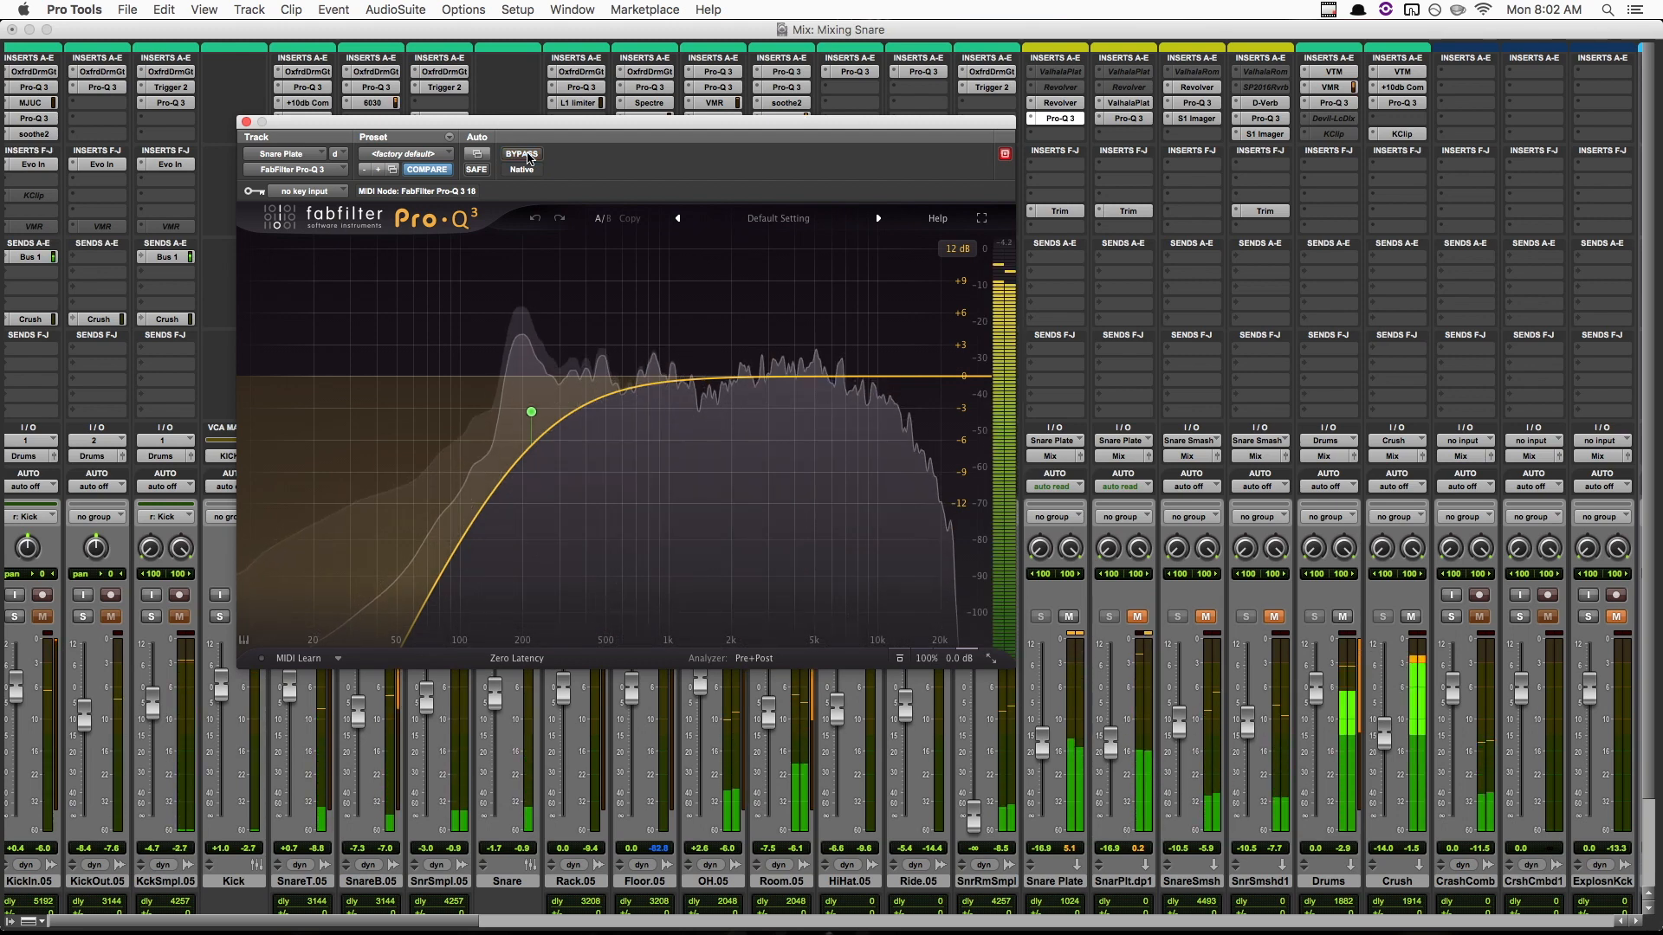
{"action": "left_click", "coordinate": [523, 155]}
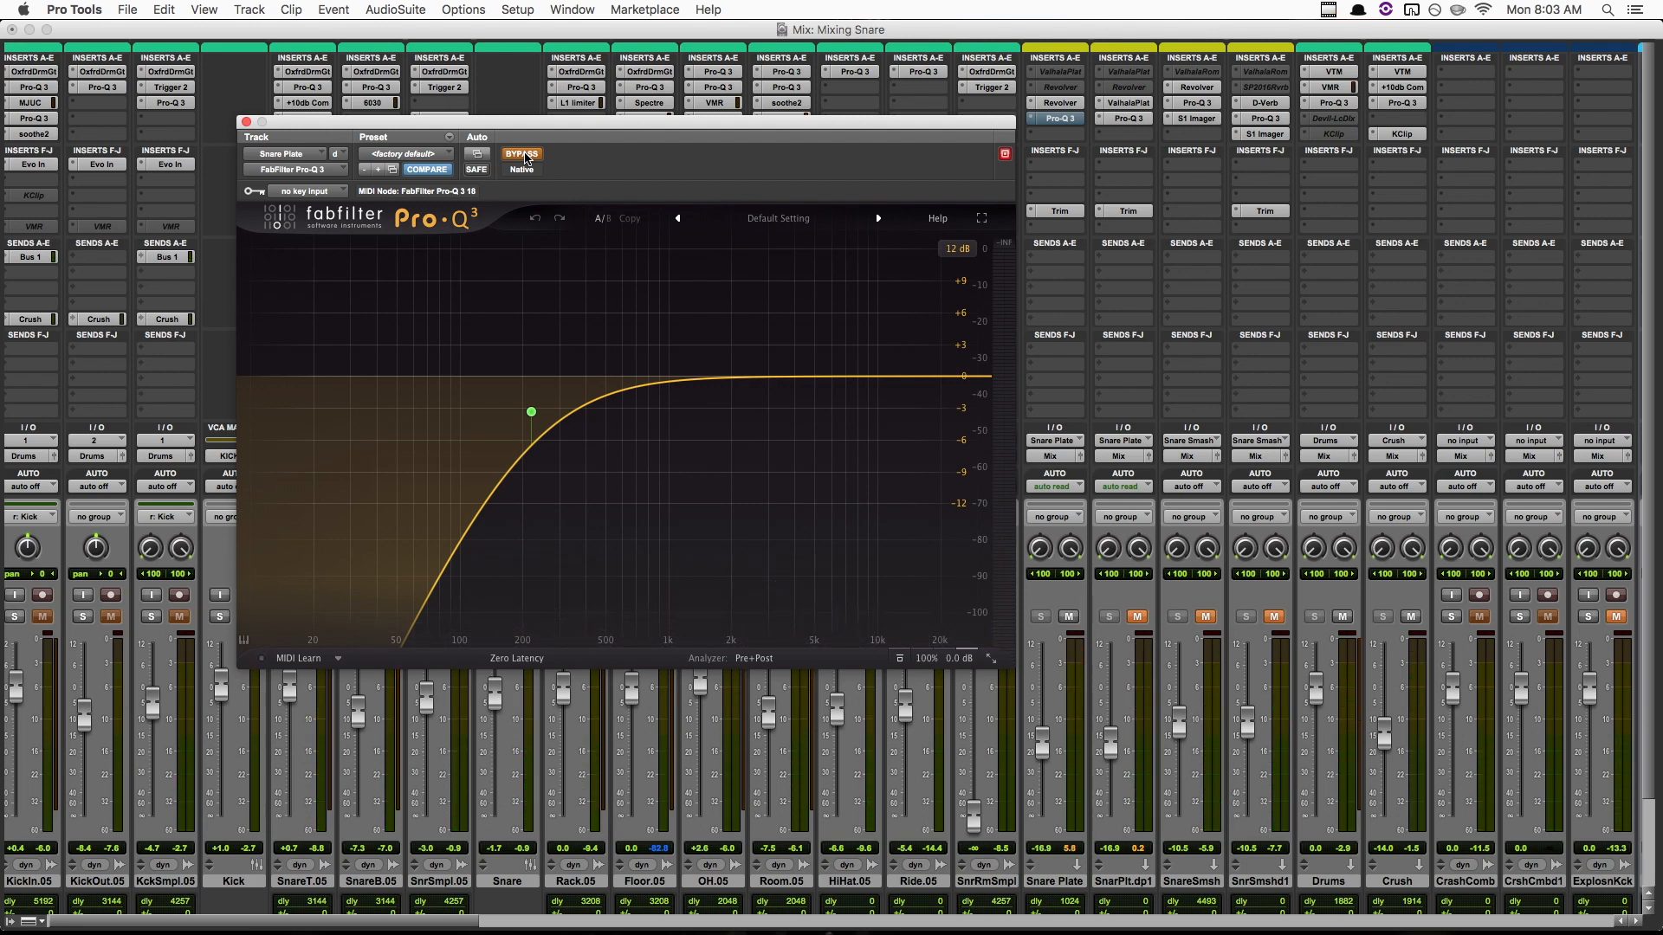
{"action": "left_click", "coordinate": [523, 154]}
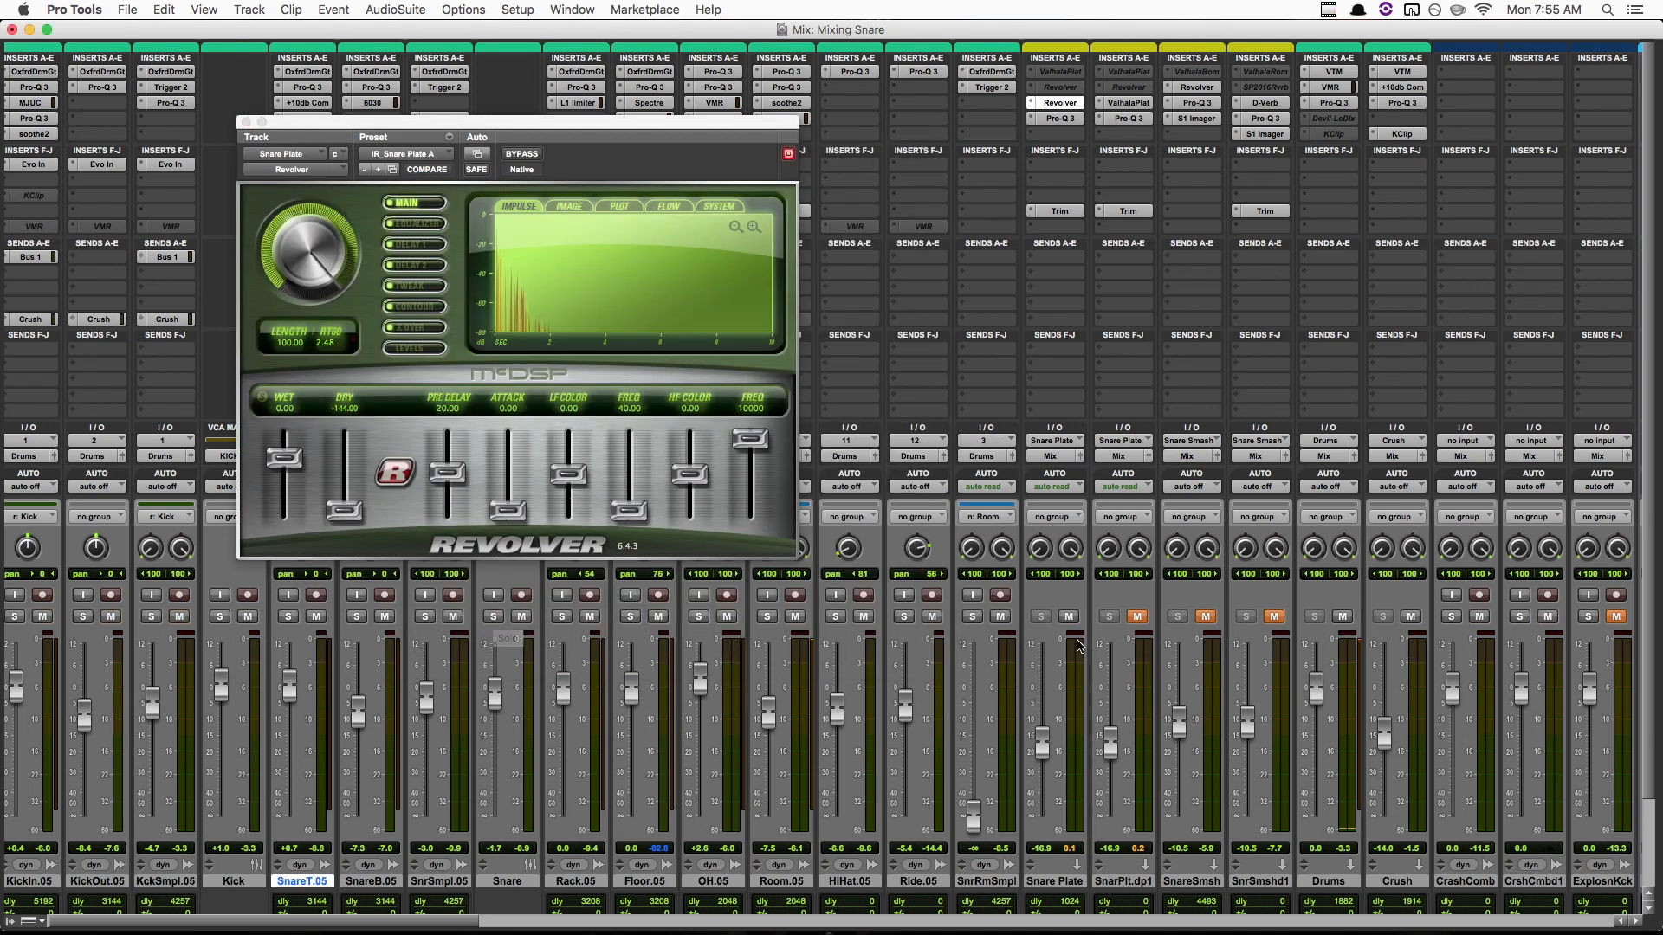
Play the snare and mute and unmute the Snare Plate return to judge the Revolver reverb.
{"action": "key", "text": "space"}
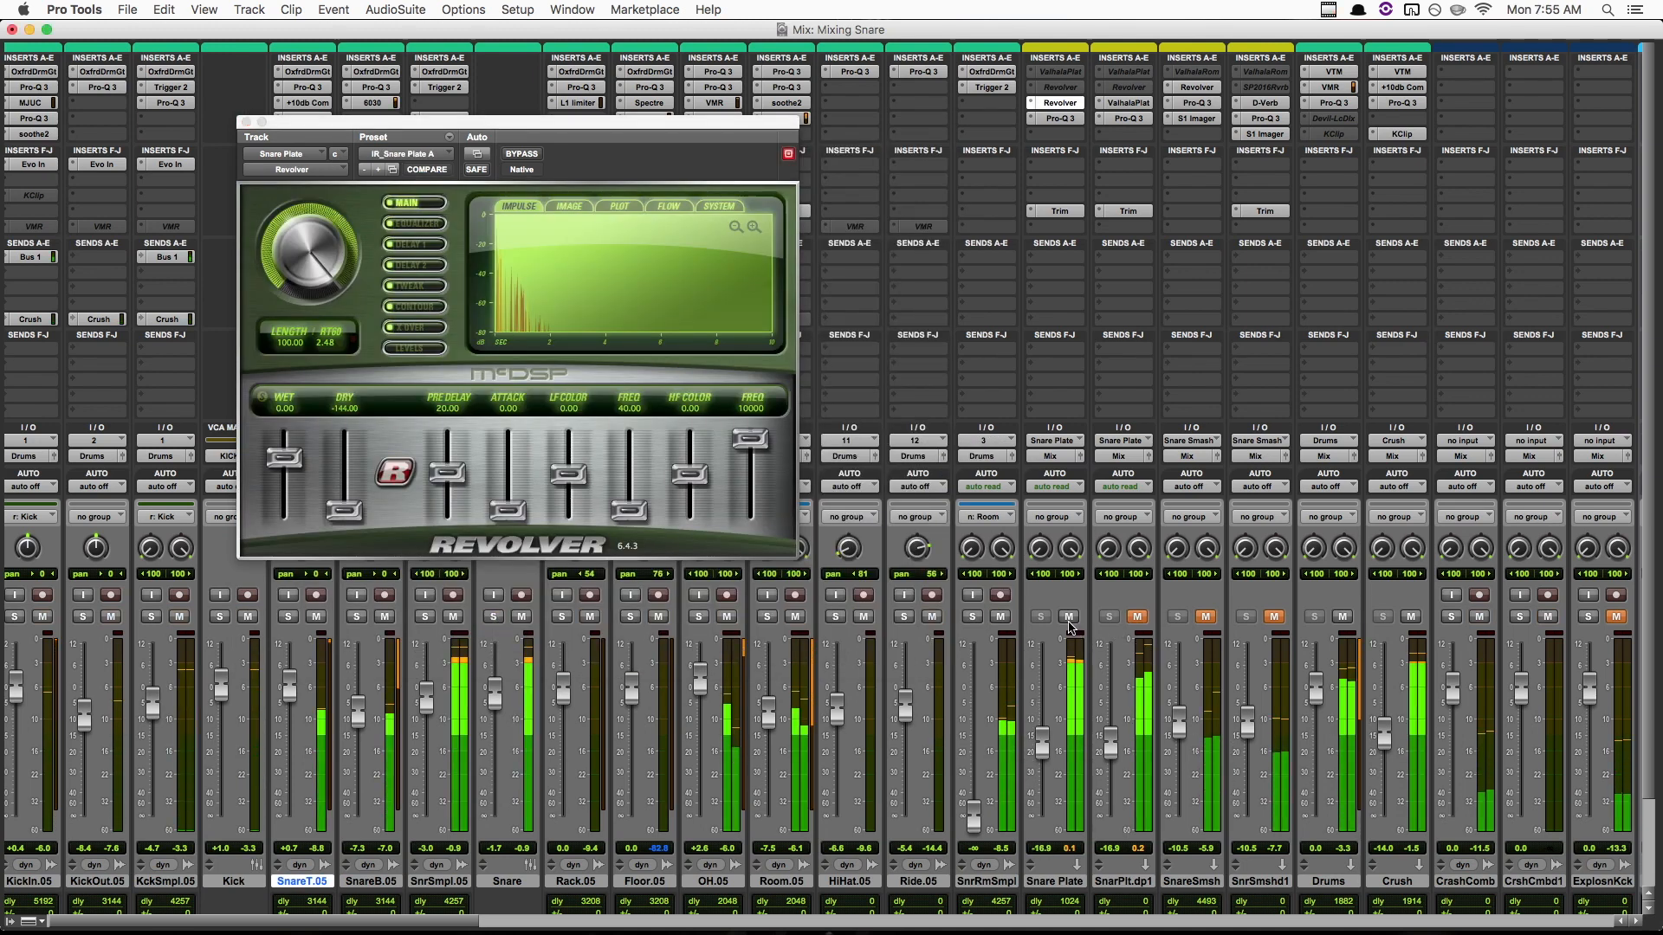
{"action": "left_click", "coordinate": [1070, 617]}
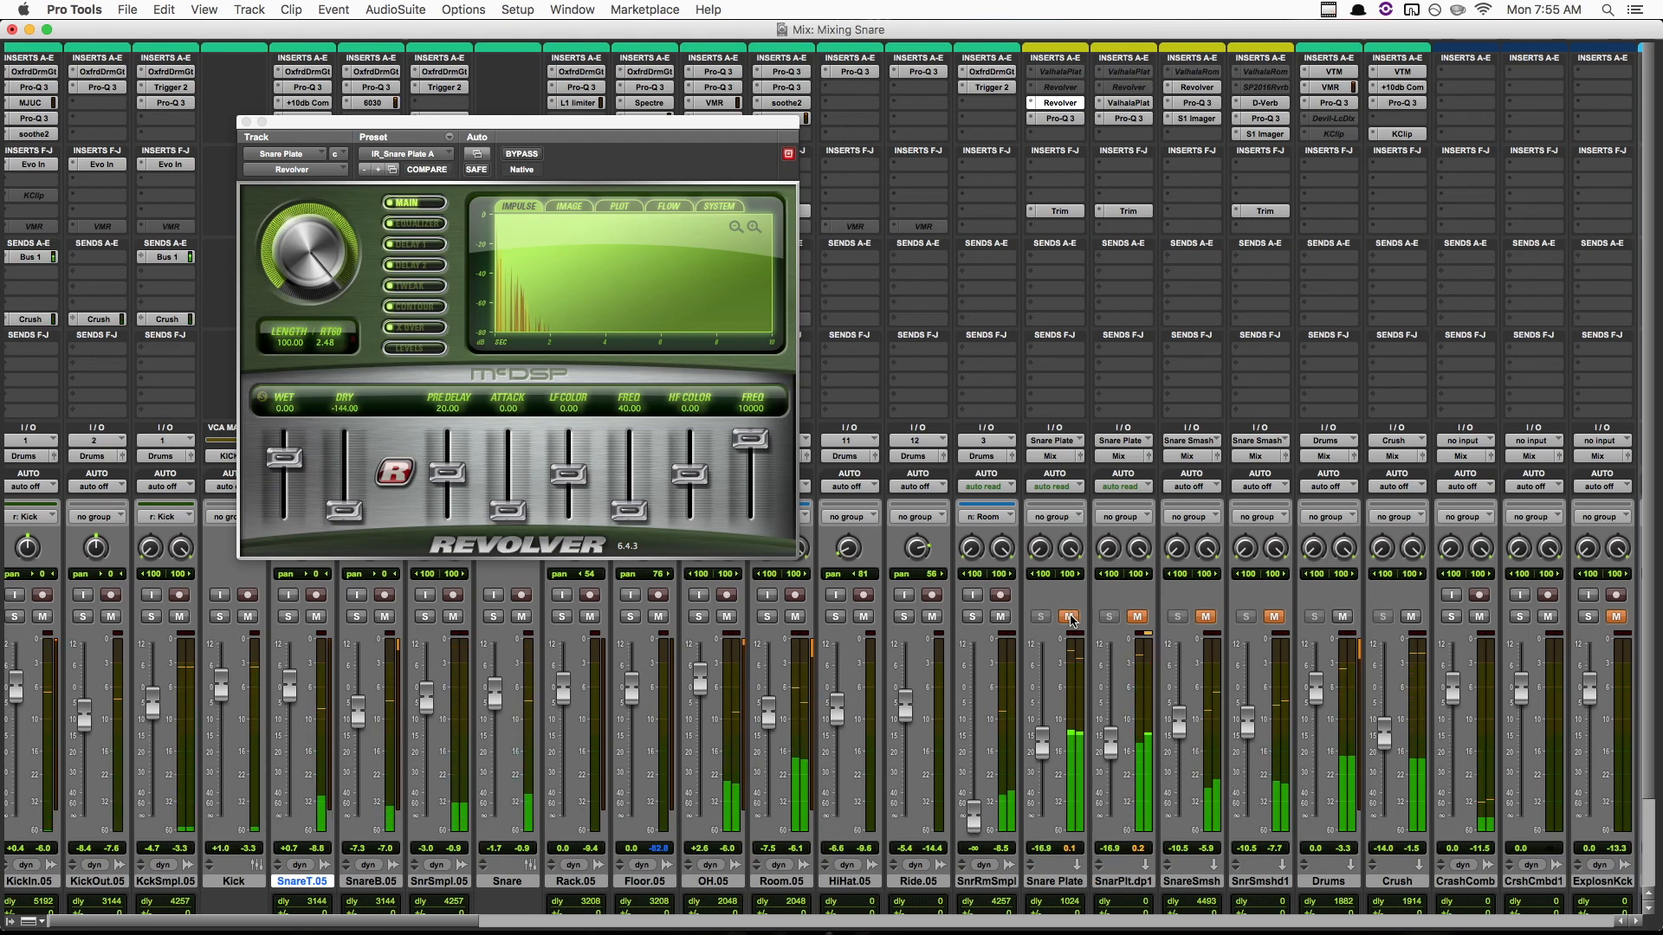
{"action": "left_click", "coordinate": [1070, 616]}
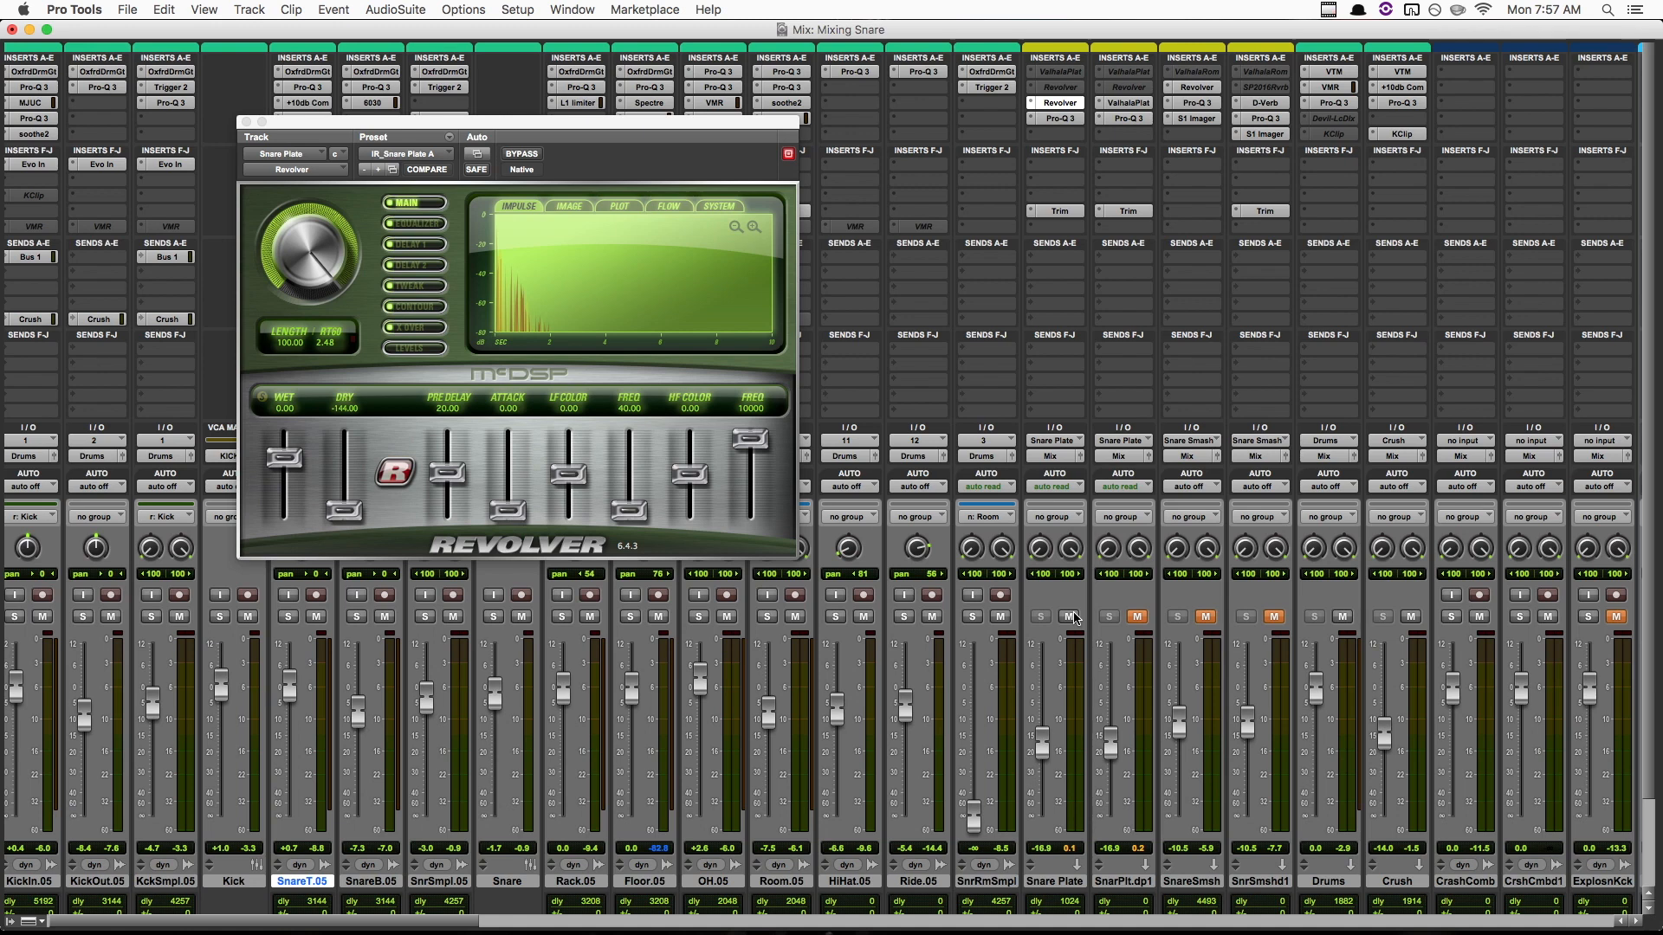
Clear the peak readouts and switch plate reverbs by unmuting SnarPlt.dp1 and muting Snare Plate.
{"action": "left_click", "coordinate": [1075, 851], "text": "alt"}
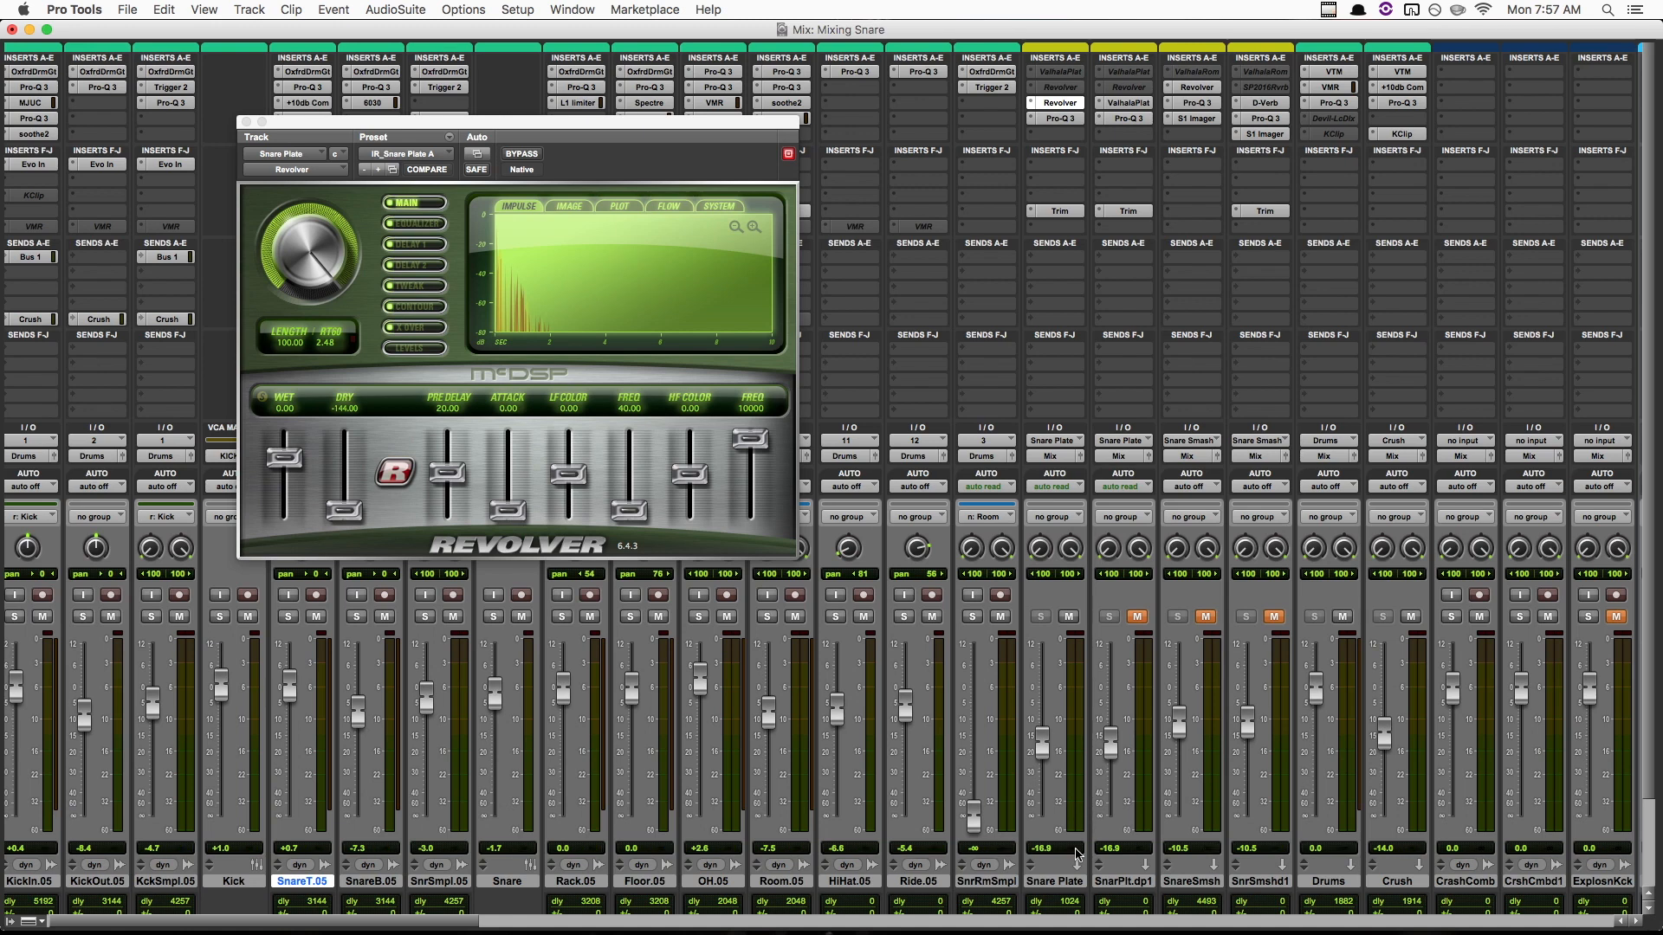
{"action": "left_click", "coordinate": [1060, 883]}
{"action": "left_click", "coordinate": [1120, 884]}
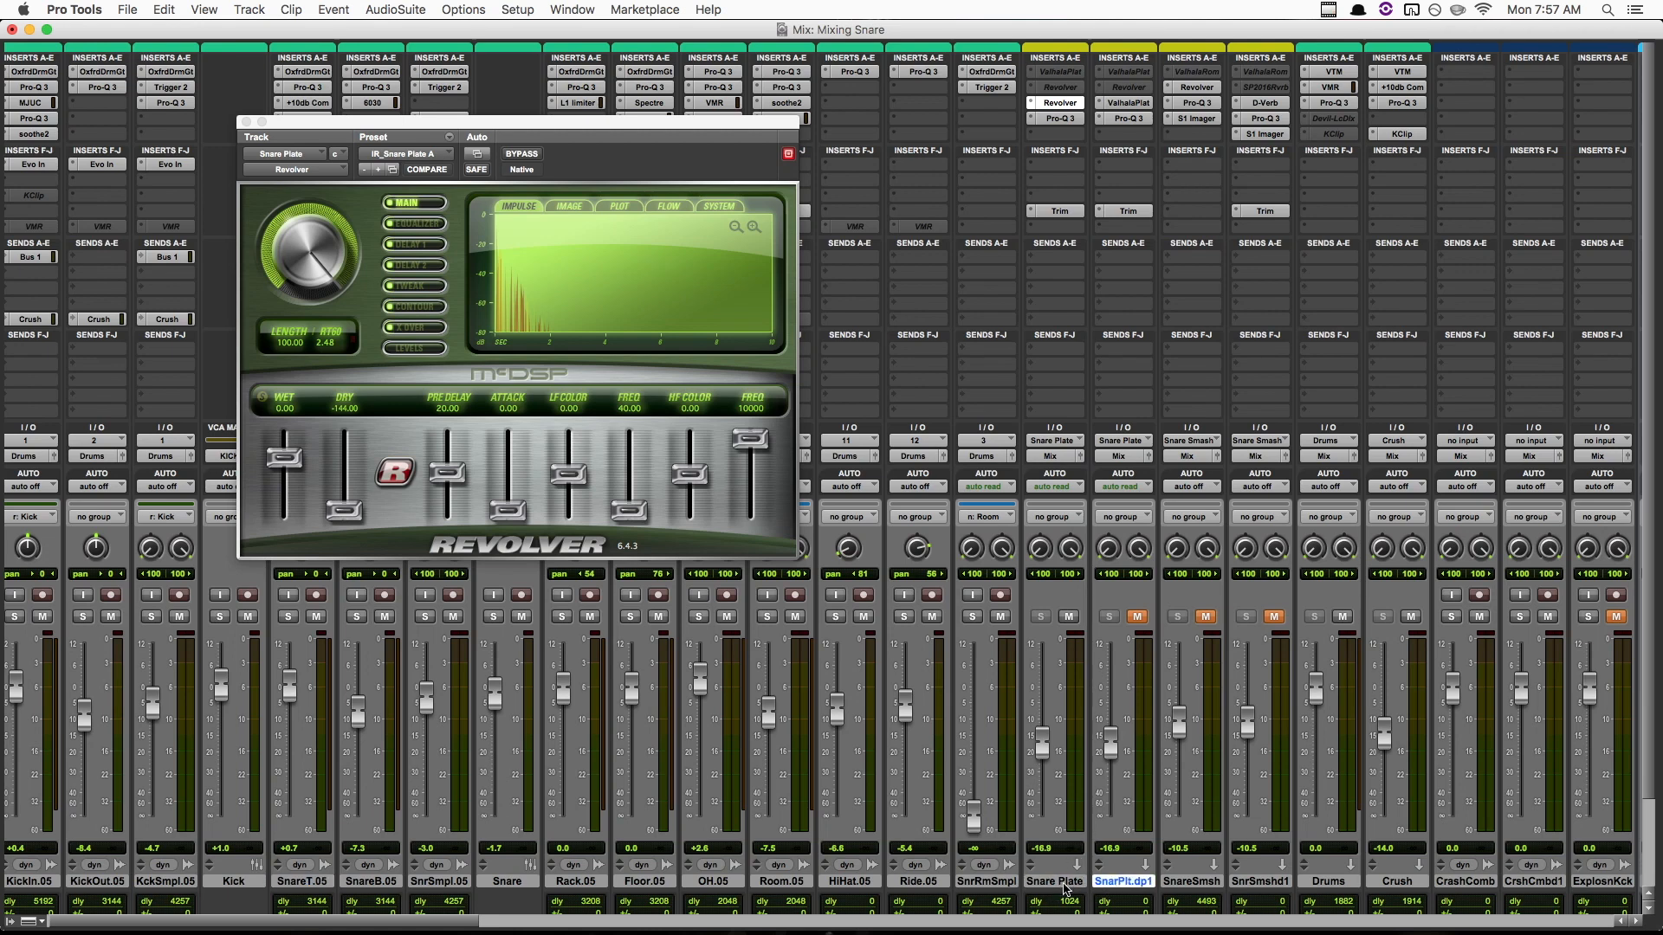
{"action": "left_click", "coordinate": [1064, 885]}
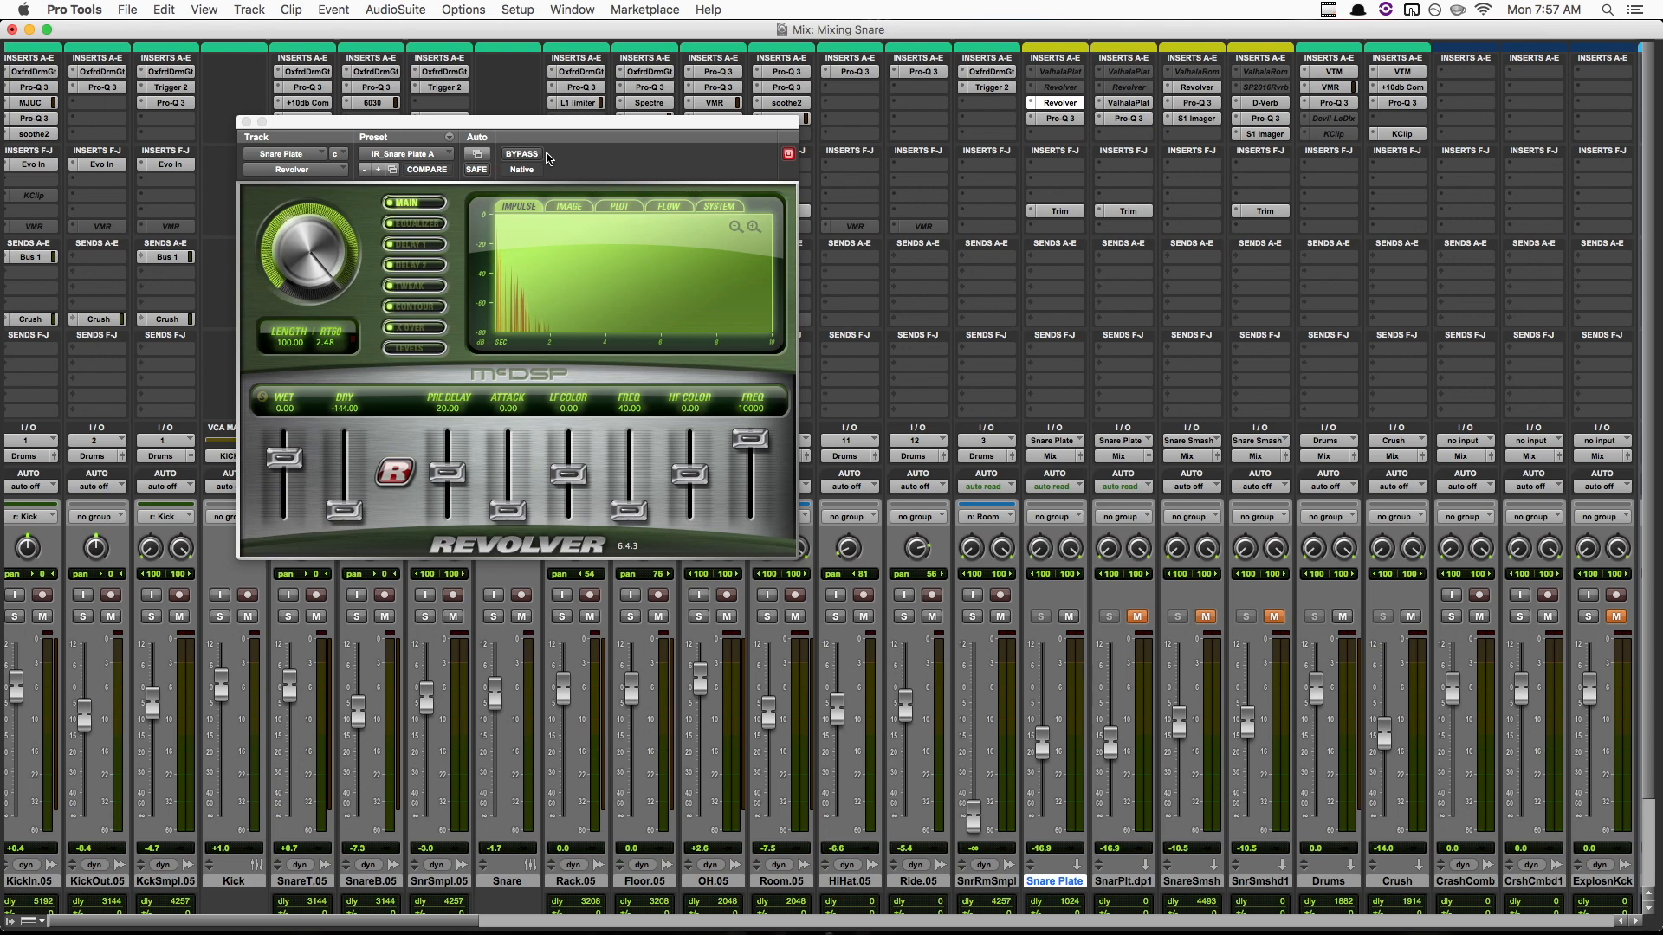
{"action": "left_click", "coordinate": [1137, 616]}
{"action": "left_click", "coordinate": [1069, 616]}
{"action": "left_click", "coordinate": [1124, 883]}
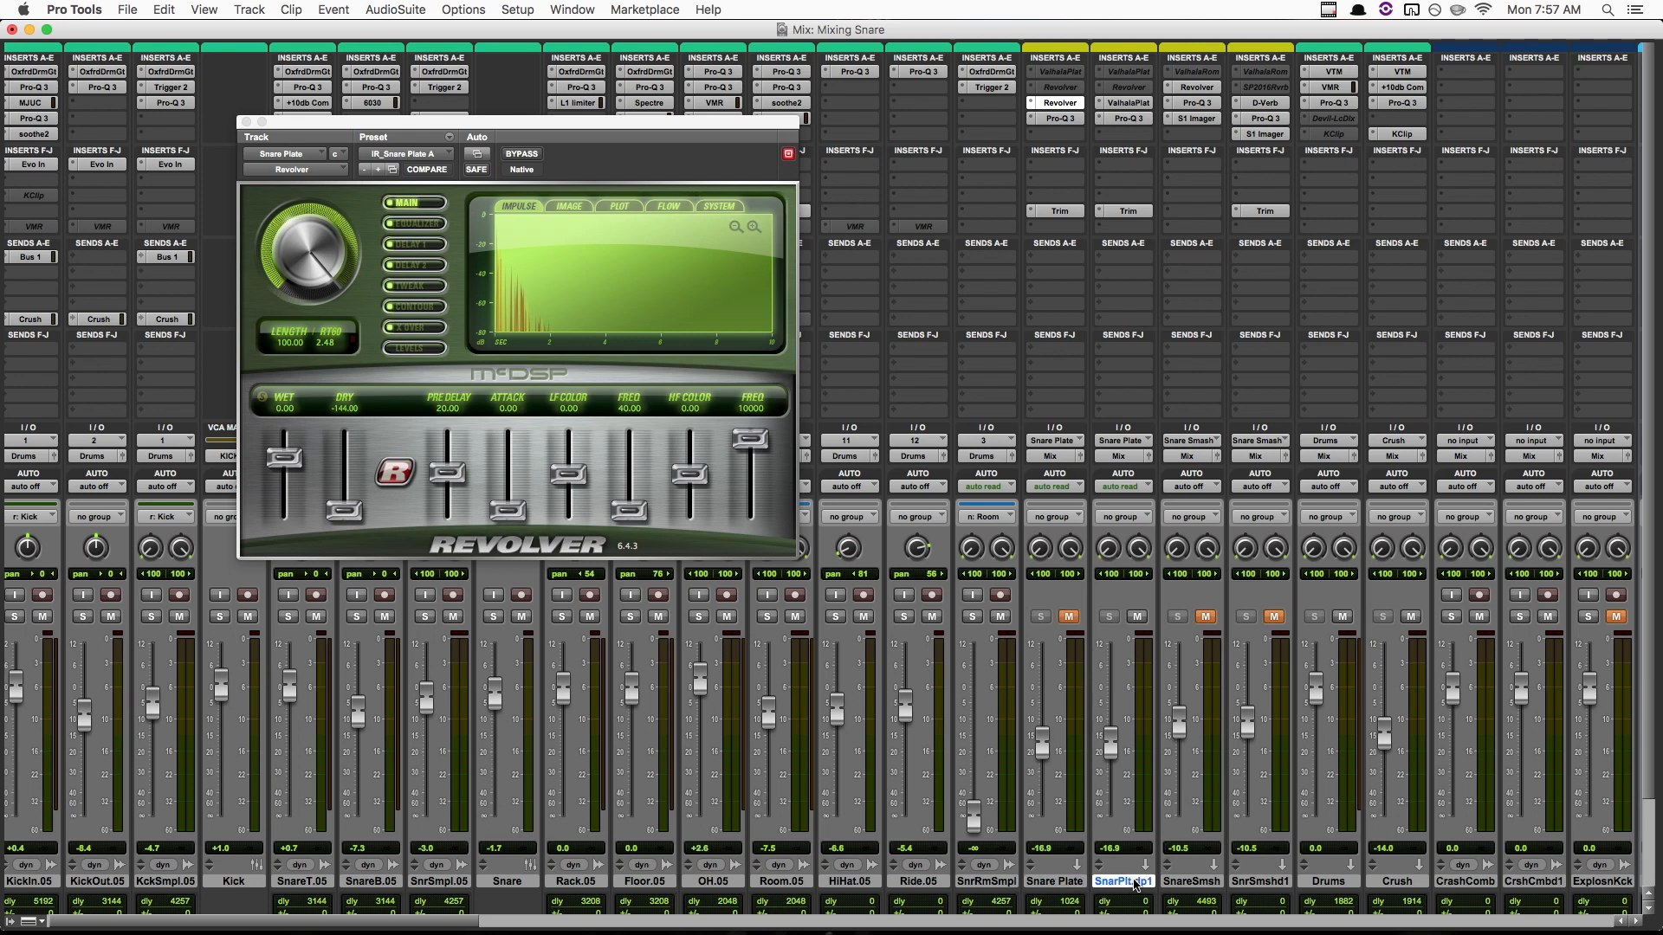
Examine the ValhallaPlate settings on SnarPlt.dp1 and its list of reverb modes, keeping Brass.
{"action": "left_click", "coordinate": [1140, 103]}
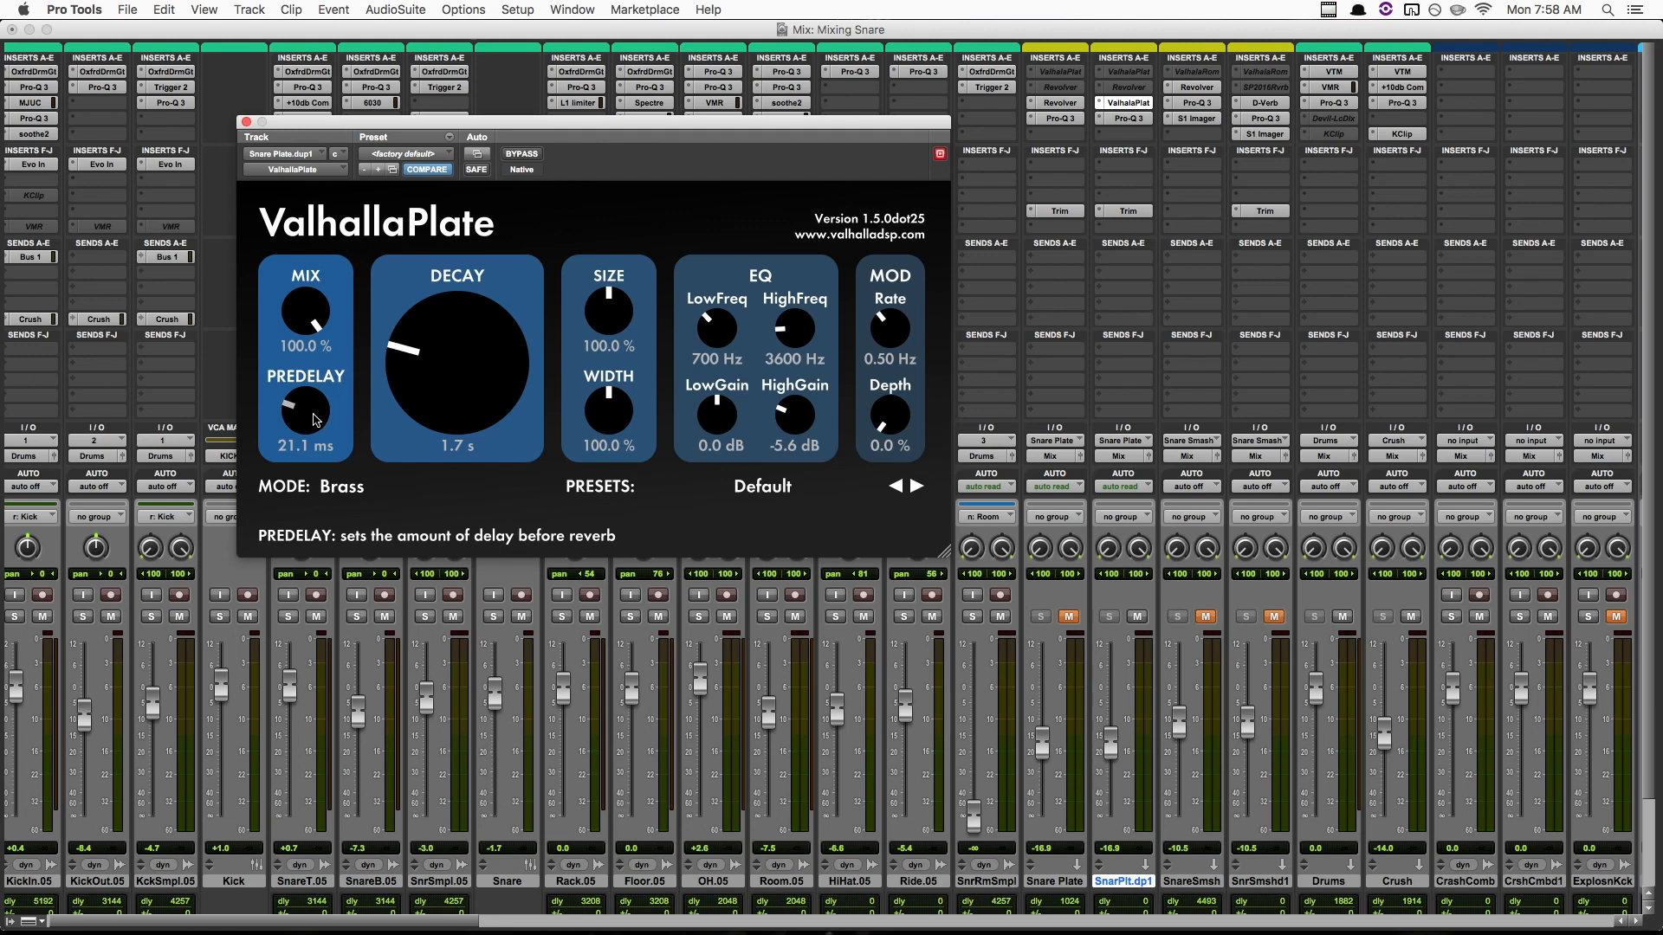
{"action": "left_click", "coordinate": [341, 489]}
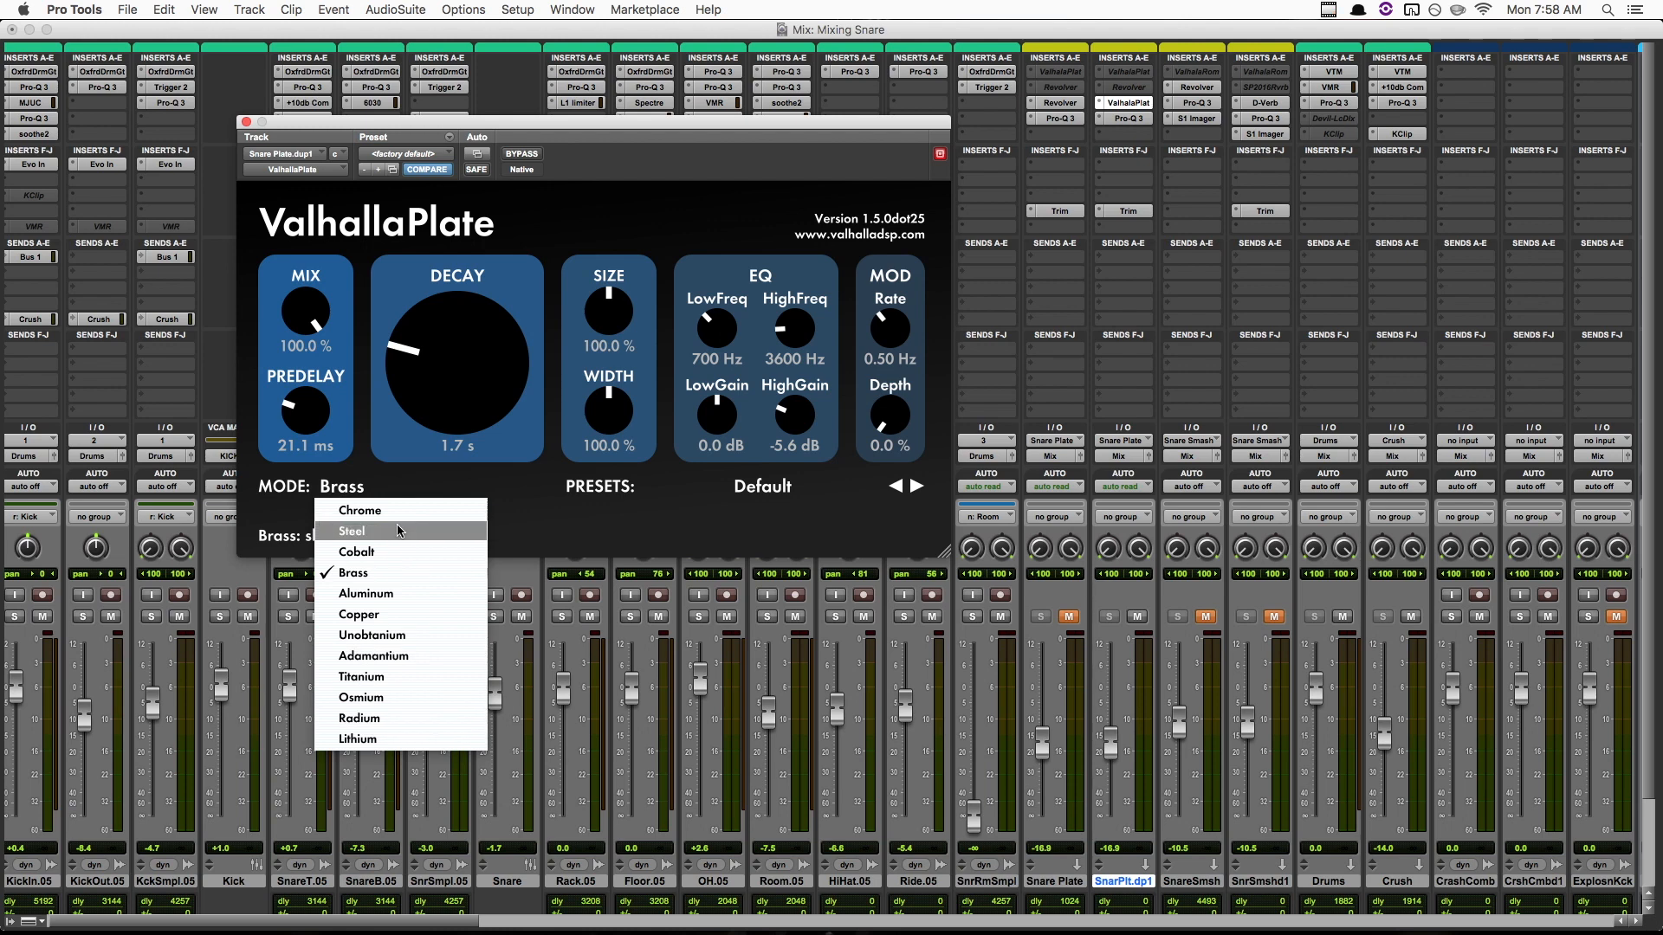
{"action": "left_click", "coordinate": [518, 485]}
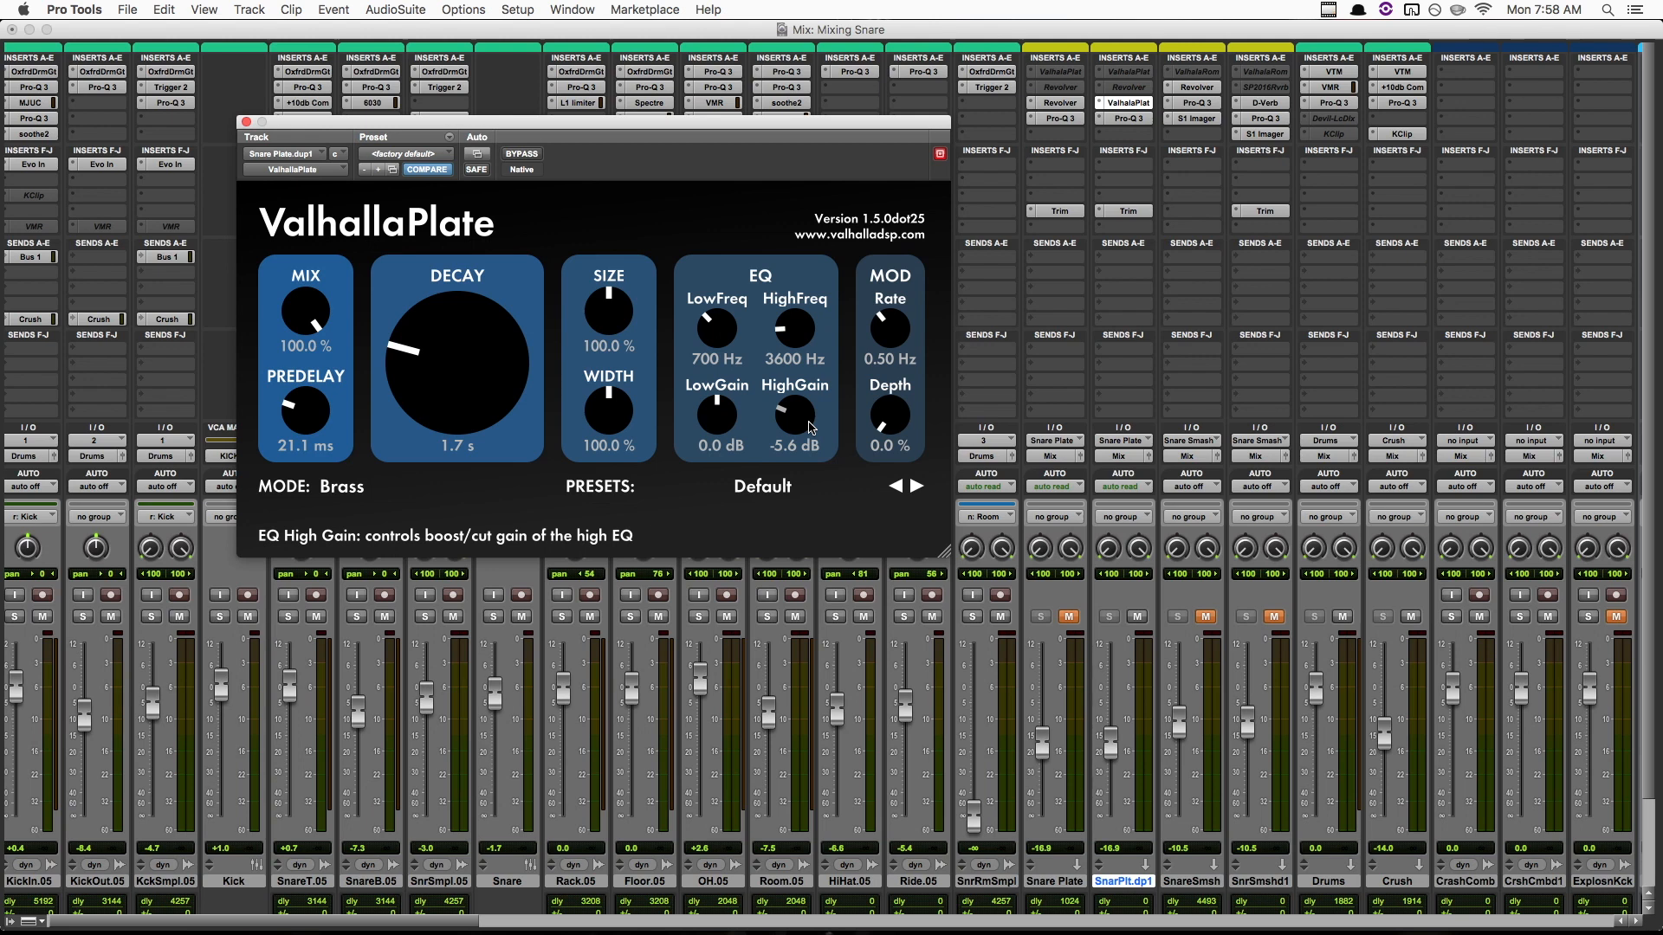
Play the snare through the ValhallaPlate reverb and temporarily raise the SnarPlt.dp1 volume fader to audition it.
{"action": "left_click", "coordinate": [1119, 785]}
{"action": "key", "text": "space"}
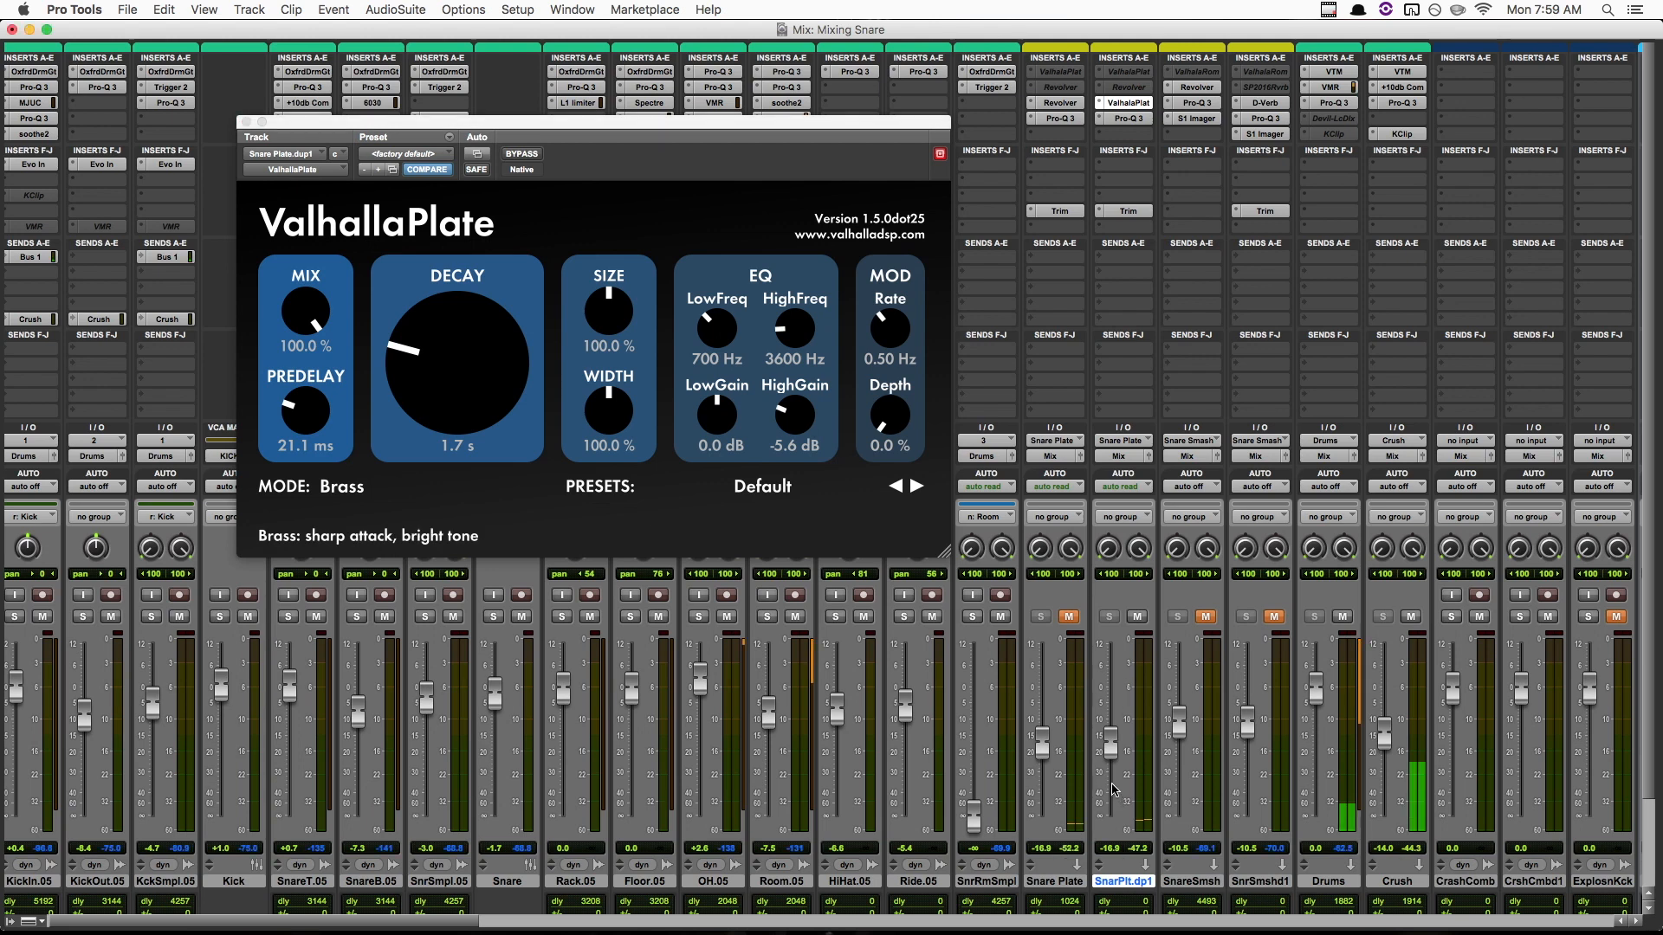
{"action": "left_click_drag", "start_coordinate": [1110, 750], "coordinate": [1112, 730]}
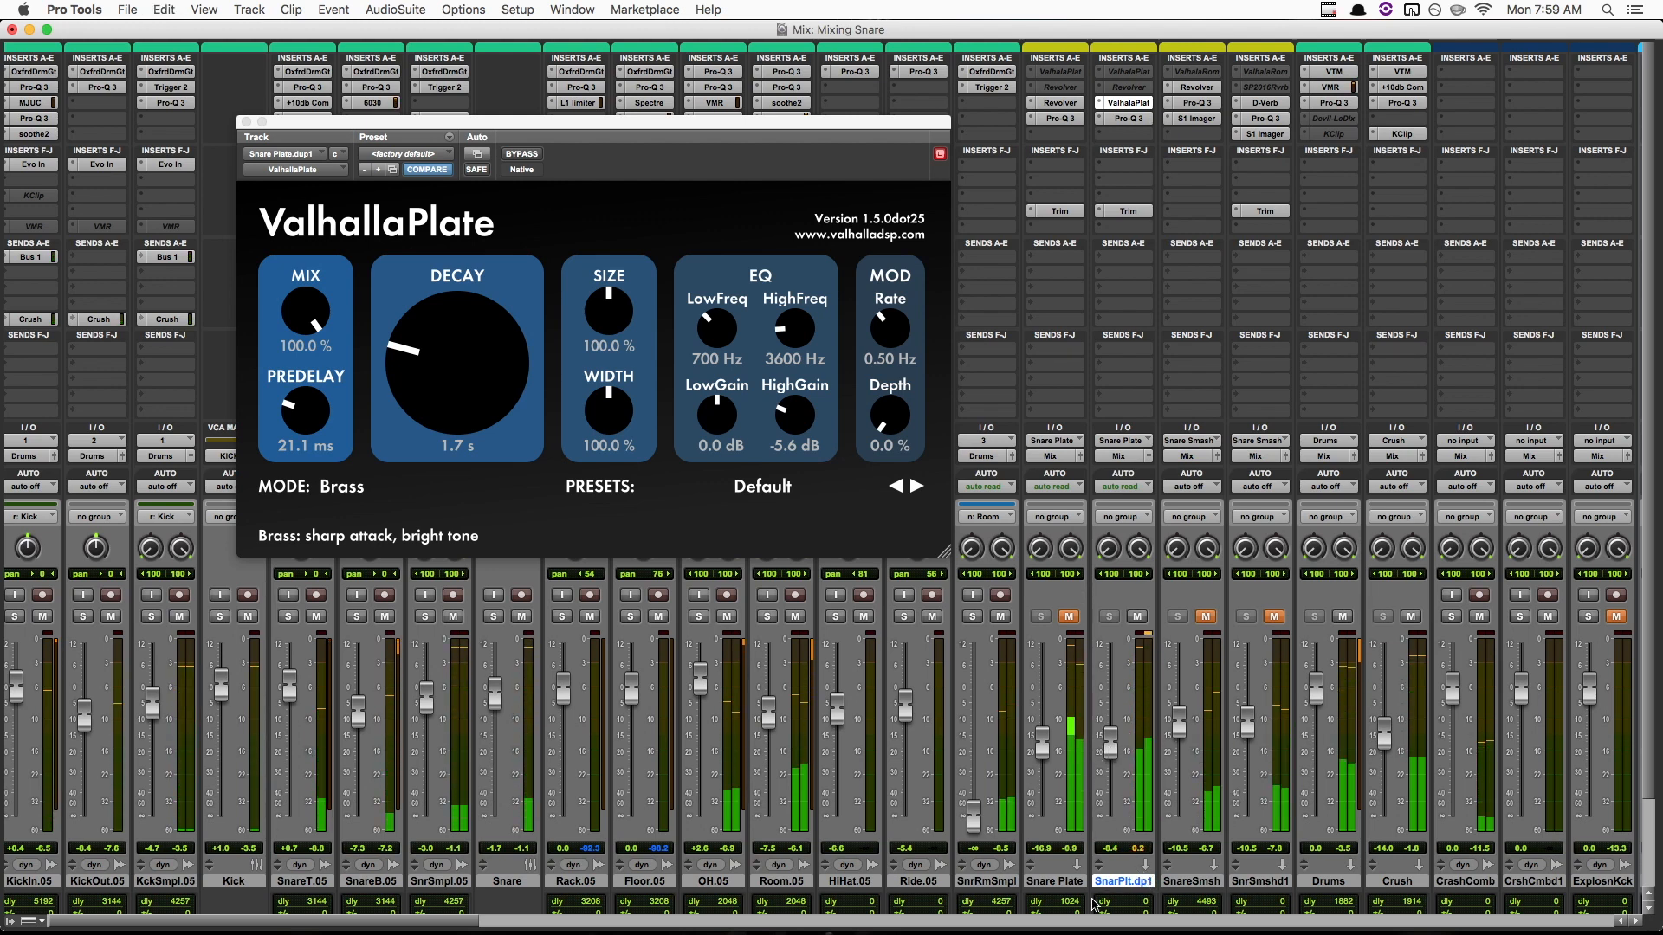
Select Snare Plate and SnarPlt.dp1 together and swap their mutes during playback to compare the two plate reverbs.
{"action": "left_click", "coordinate": [1071, 883], "text": "shift"}
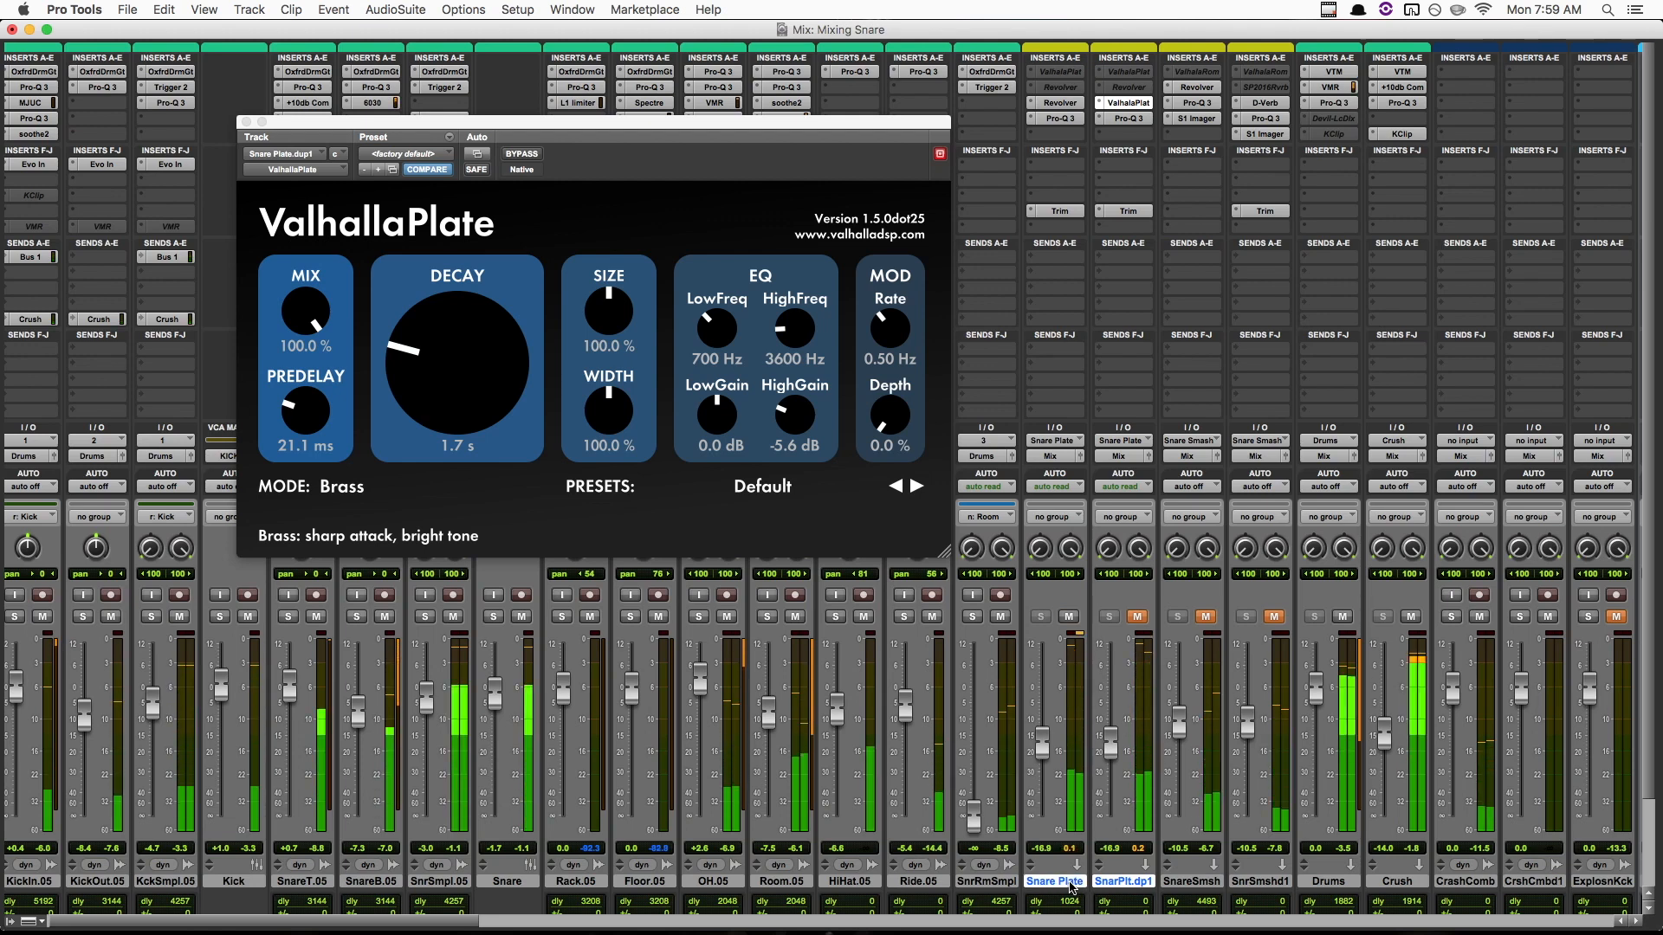
{"action": "key", "text": "shift+m"}
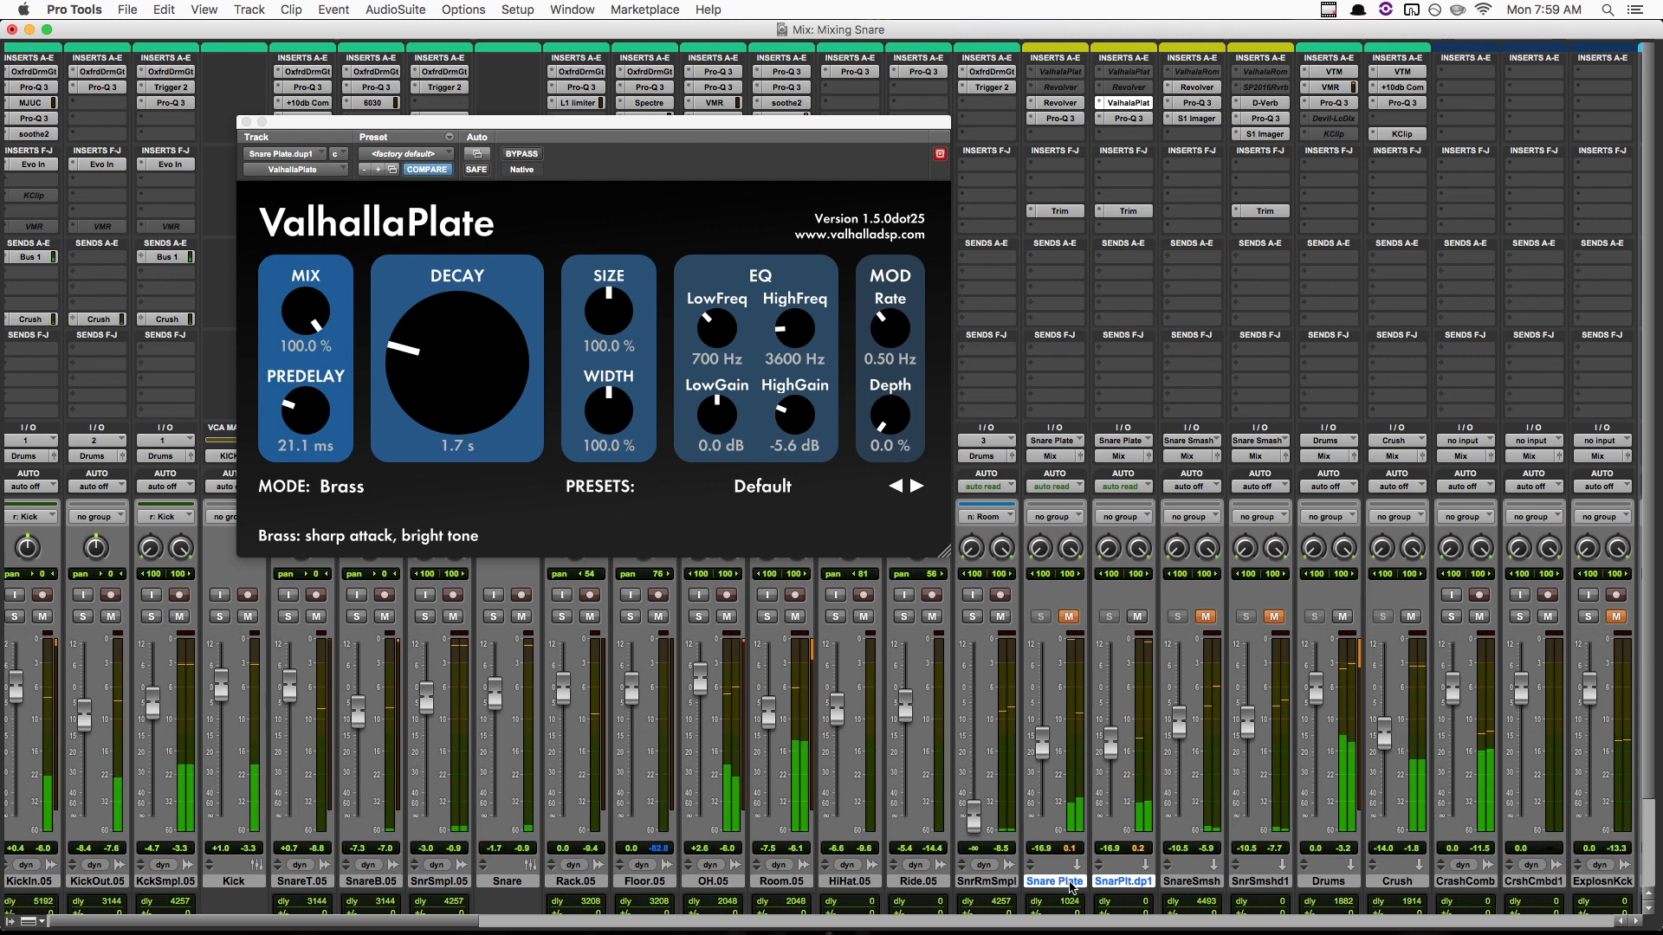
{"action": "key", "text": "shift+m"}
{"action": "key", "text": "space"}
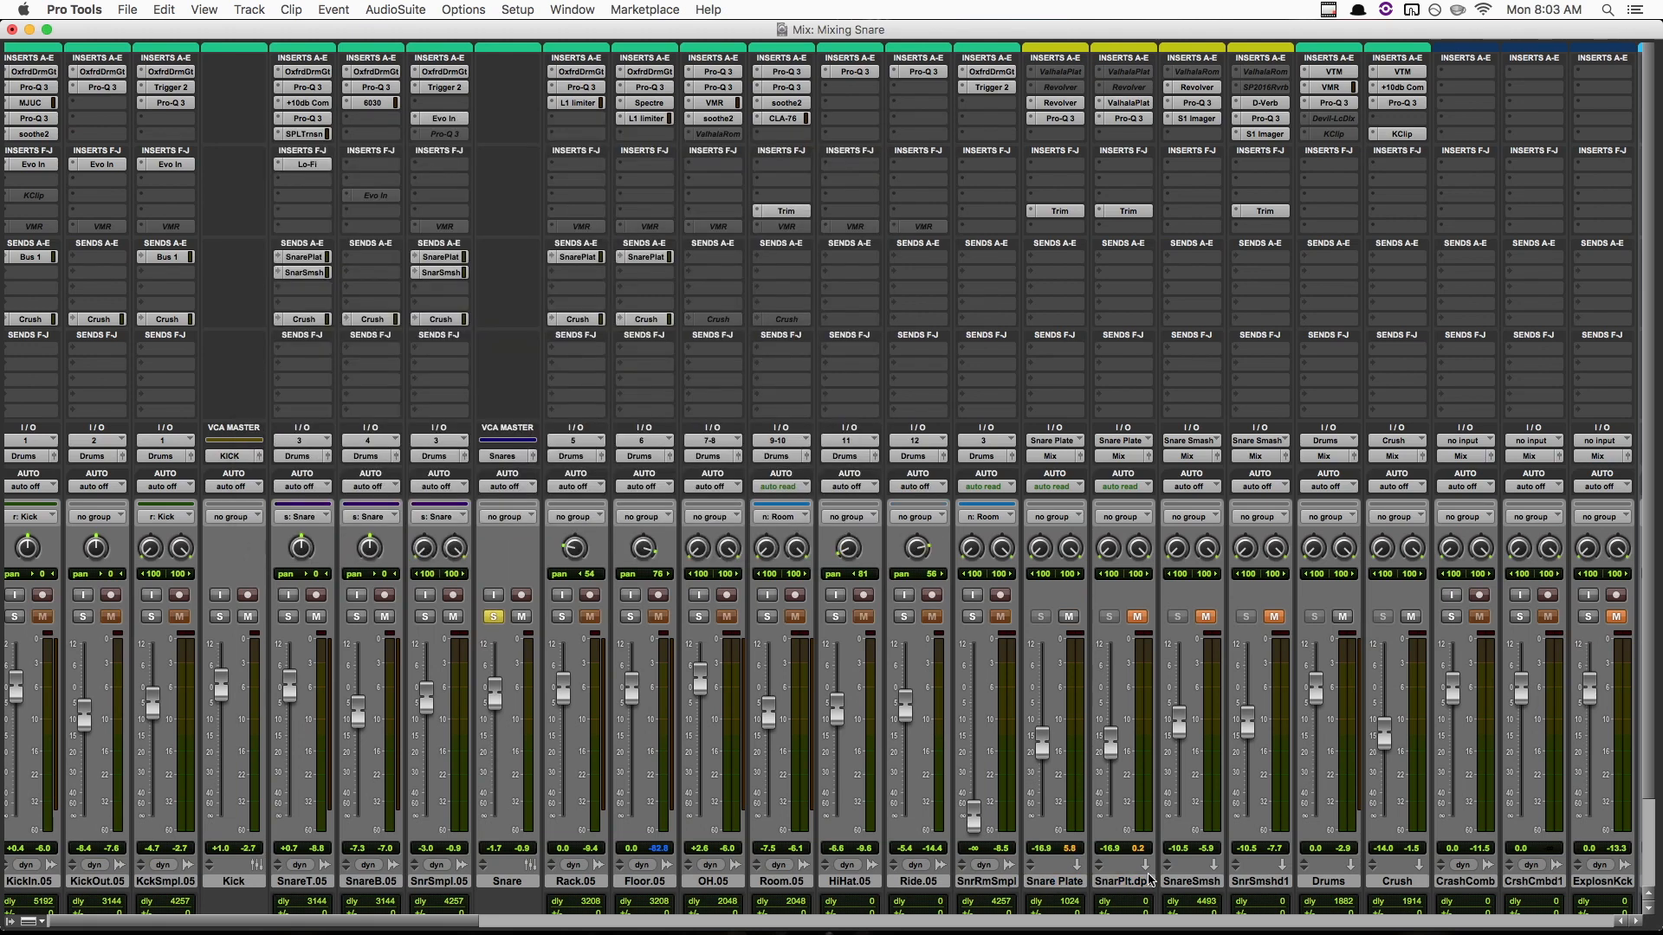
Switch the snare reverb from the plate to the smash return by muting Snare Plate and unmuting SnareSmsh.
{"action": "scroll", "coordinate": [1150, 881], "scroll_direction": "right", "scroll_amount": 2}
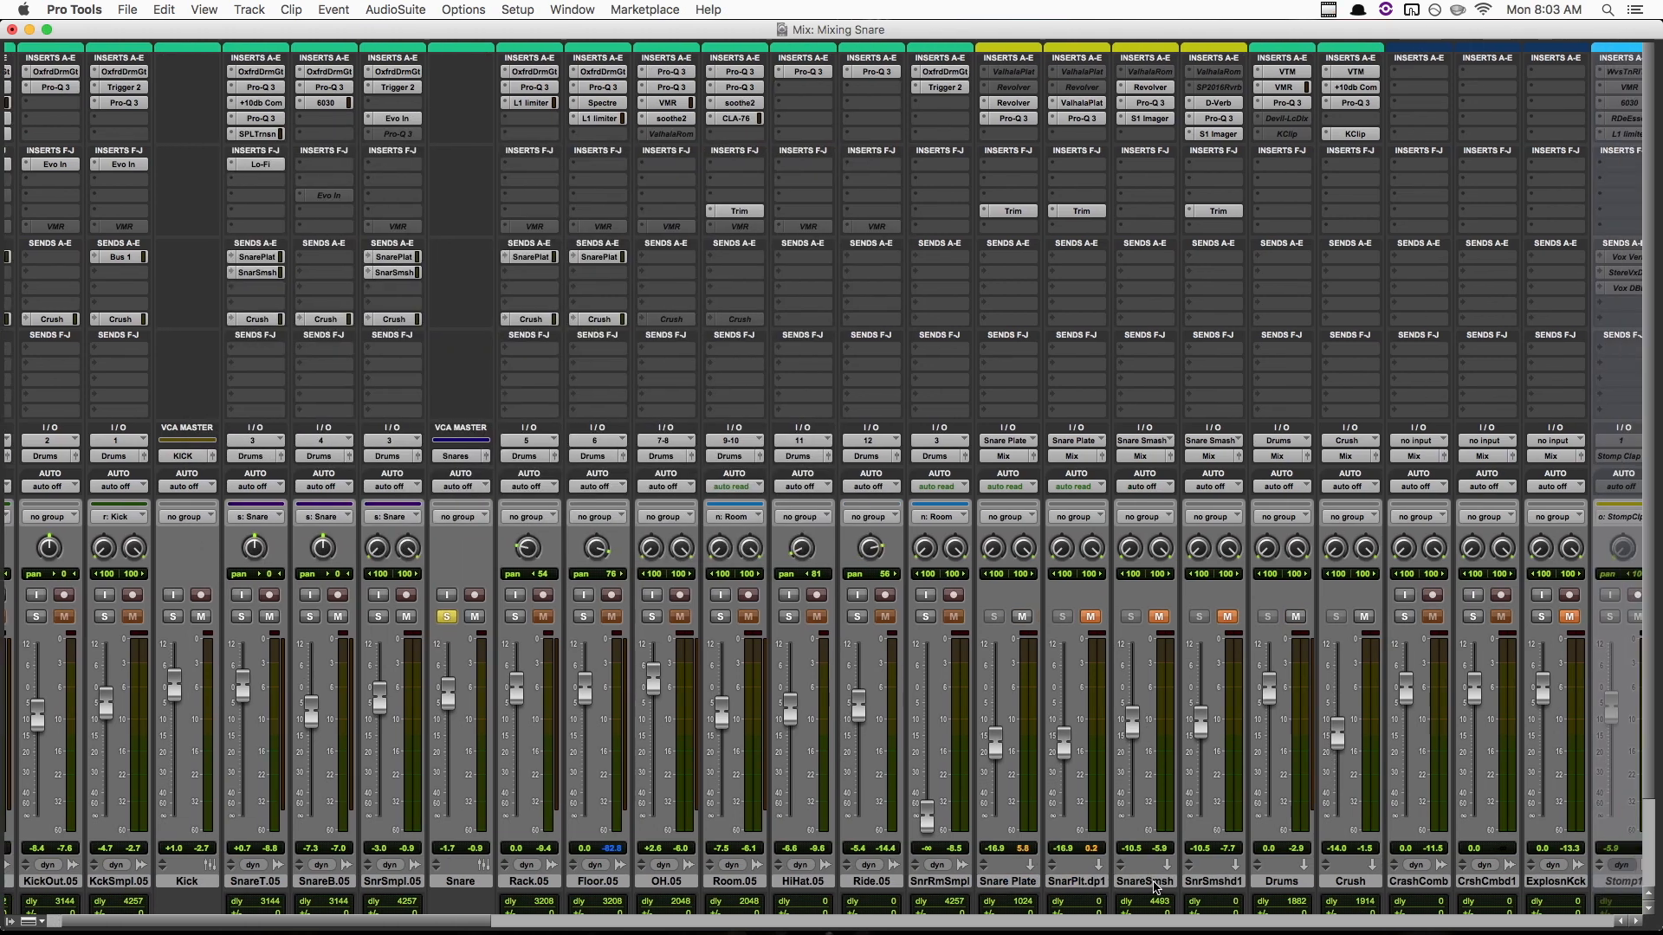
{"action": "left_click", "coordinate": [1154, 883]}
{"action": "left_click", "coordinate": [1022, 617]}
{"action": "left_click", "coordinate": [1159, 617]}
Play the snare while muting and unmuting SnareSmsh, and temporarily raise its volume fader to audition the reverb.
{"action": "key", "text": "space"}
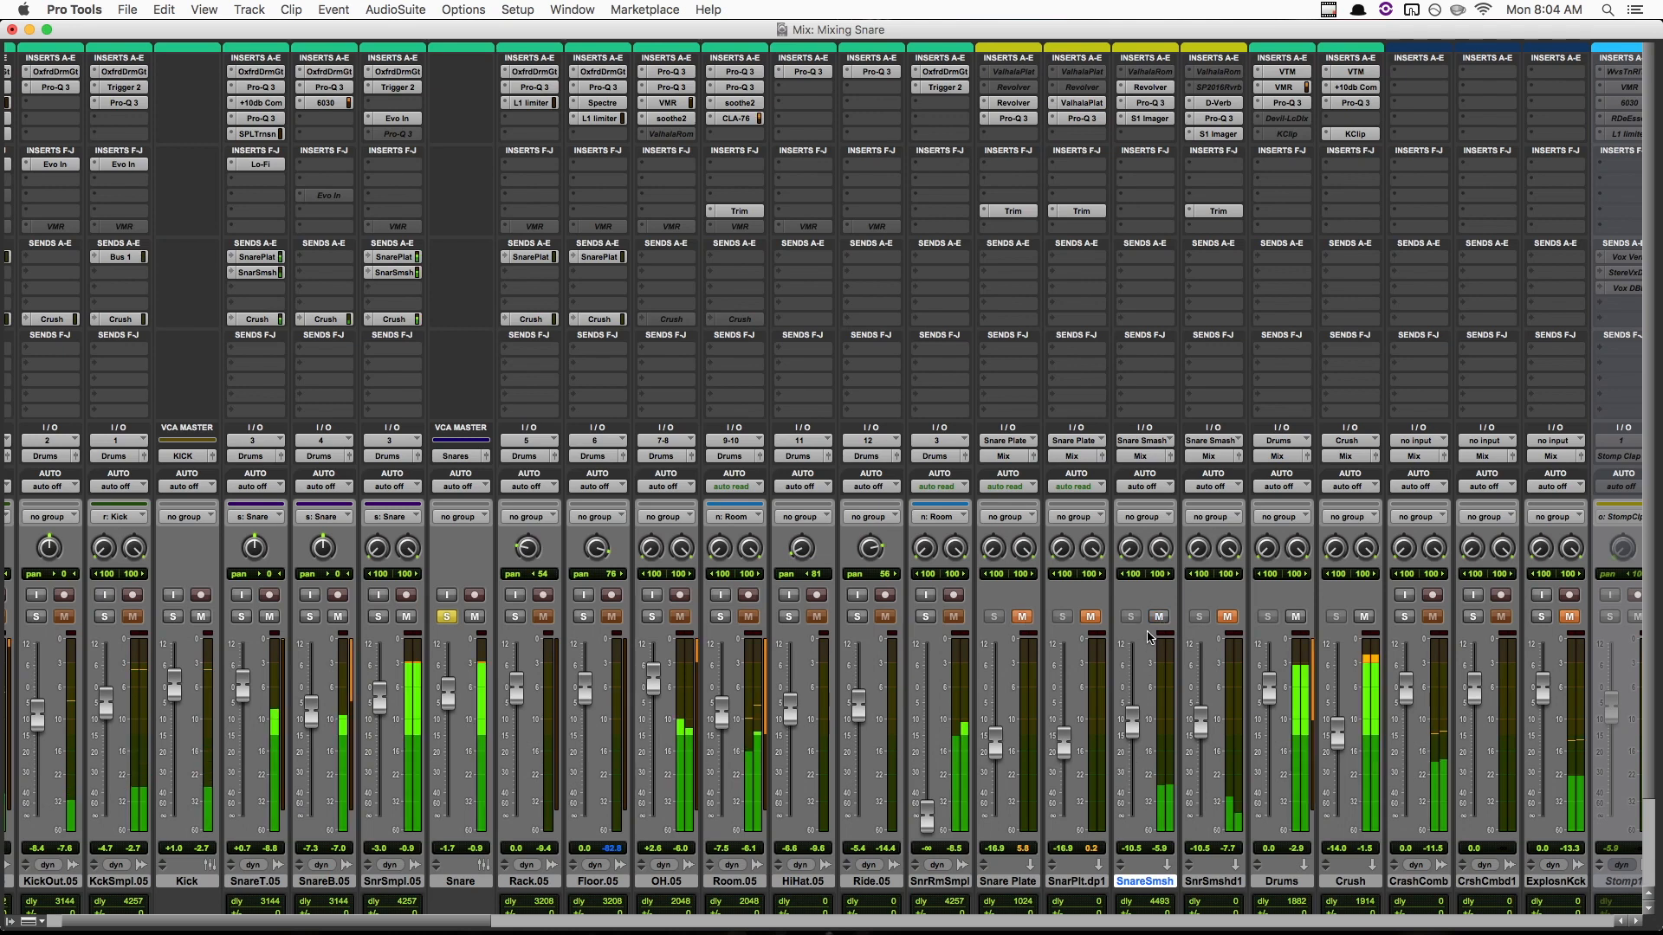
{"action": "left_click", "coordinate": [1158, 616]}
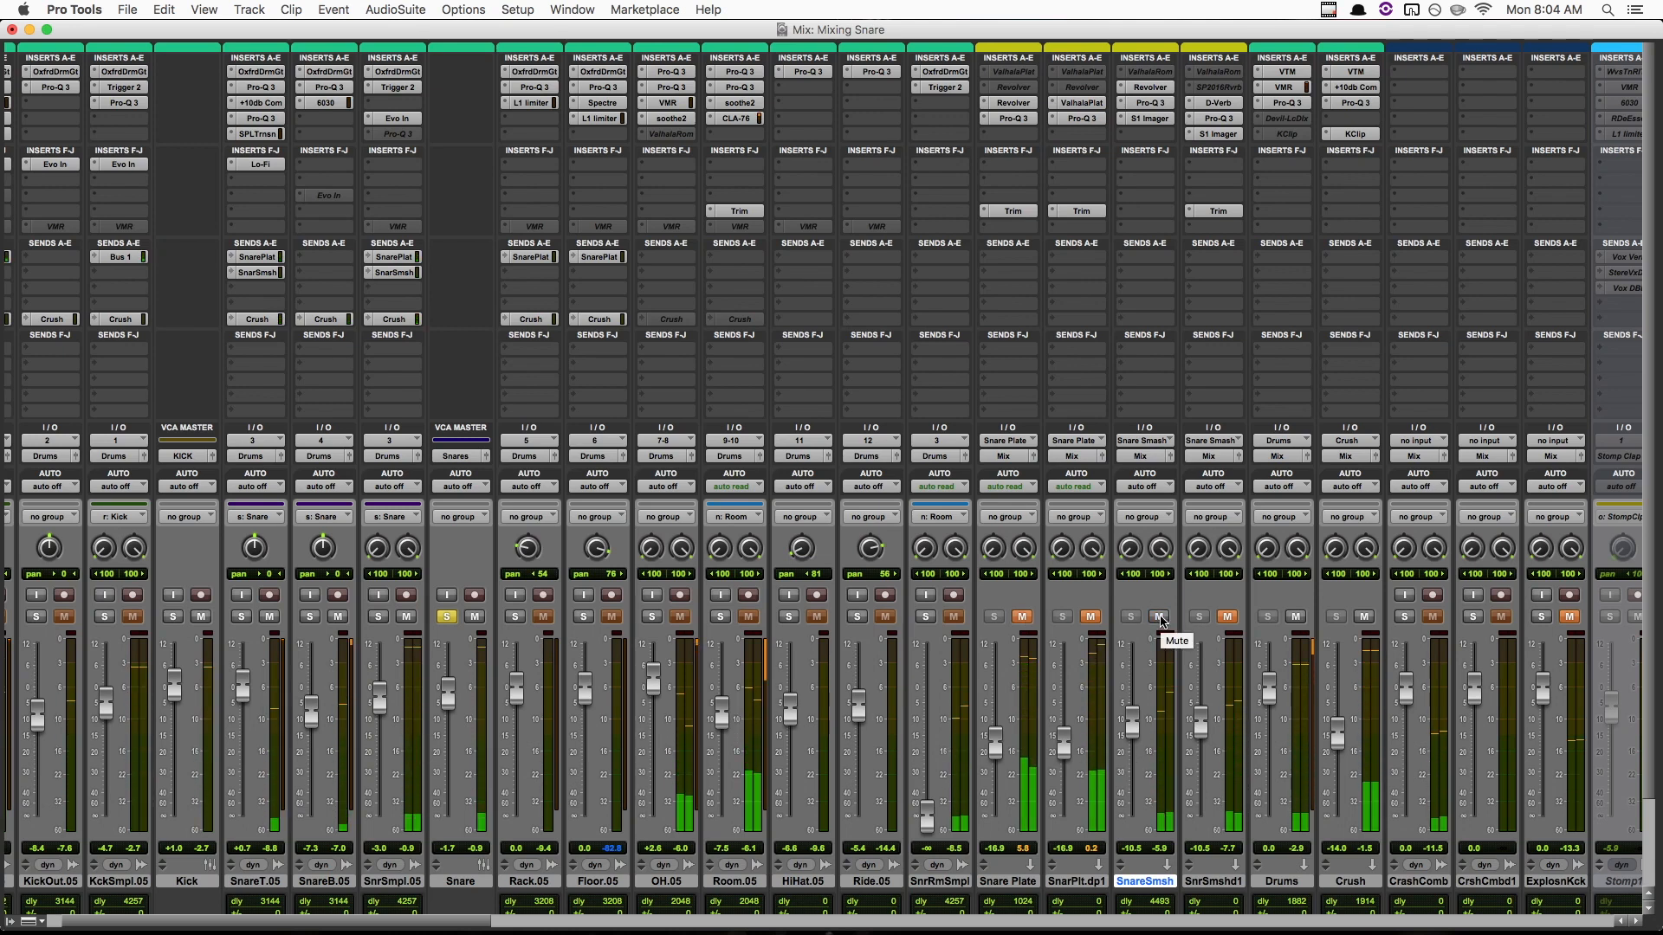
{"action": "left_click", "coordinate": [1158, 616]}
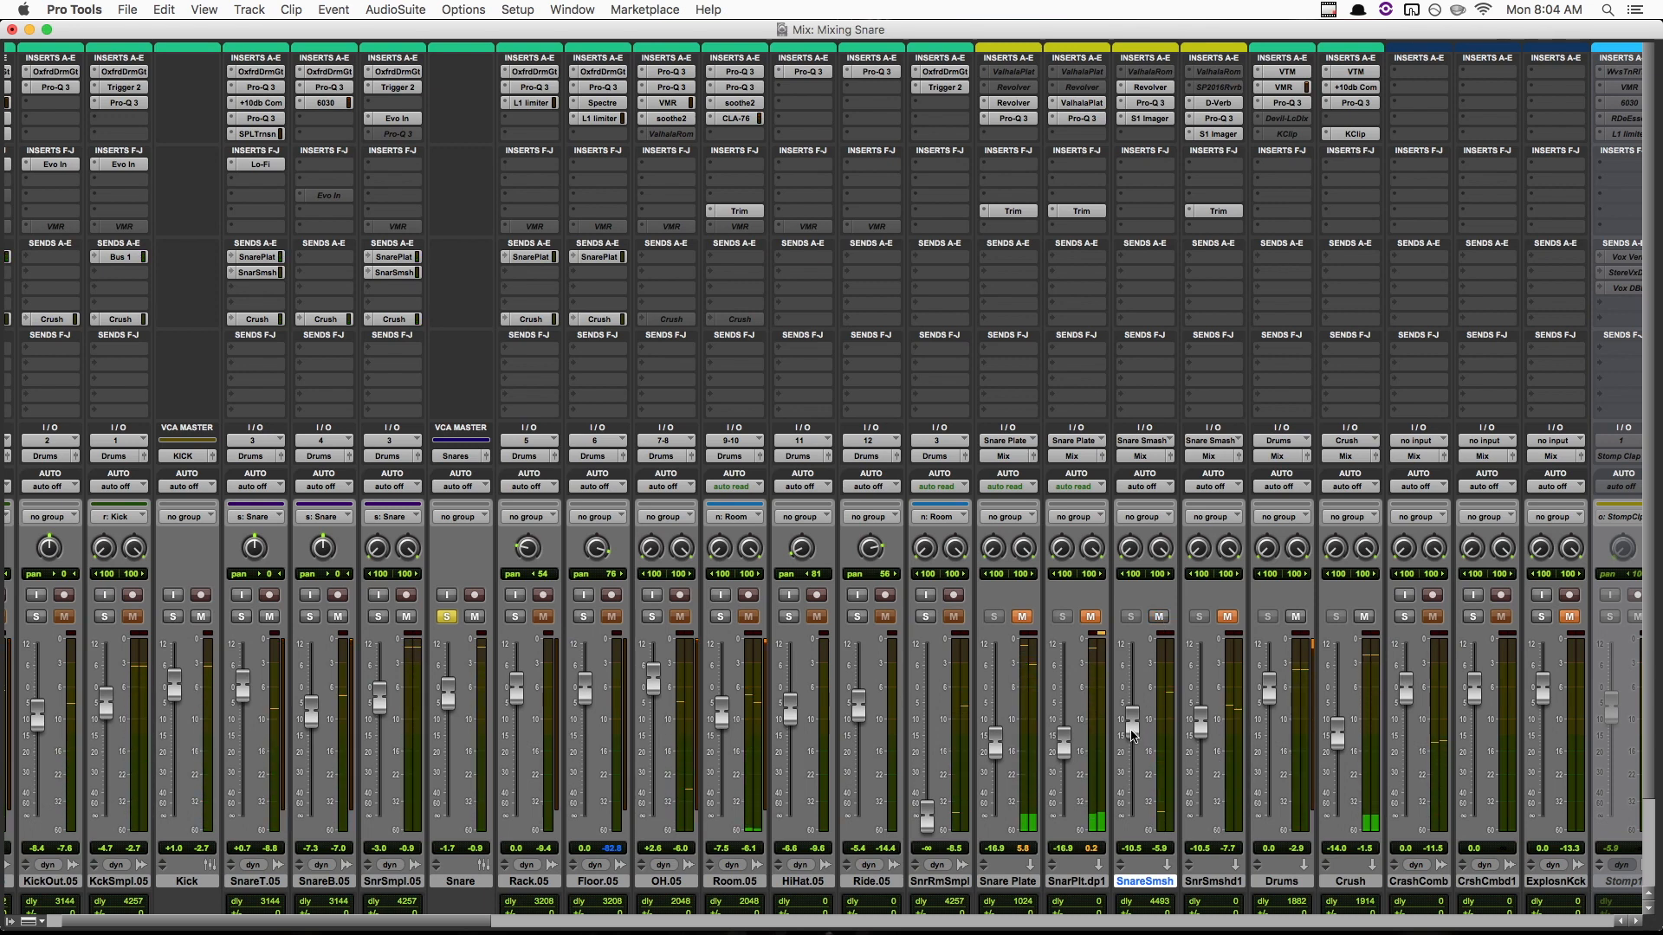
{"action": "left_click_drag", "start_coordinate": [1136, 737], "coordinate": [1136, 704]}
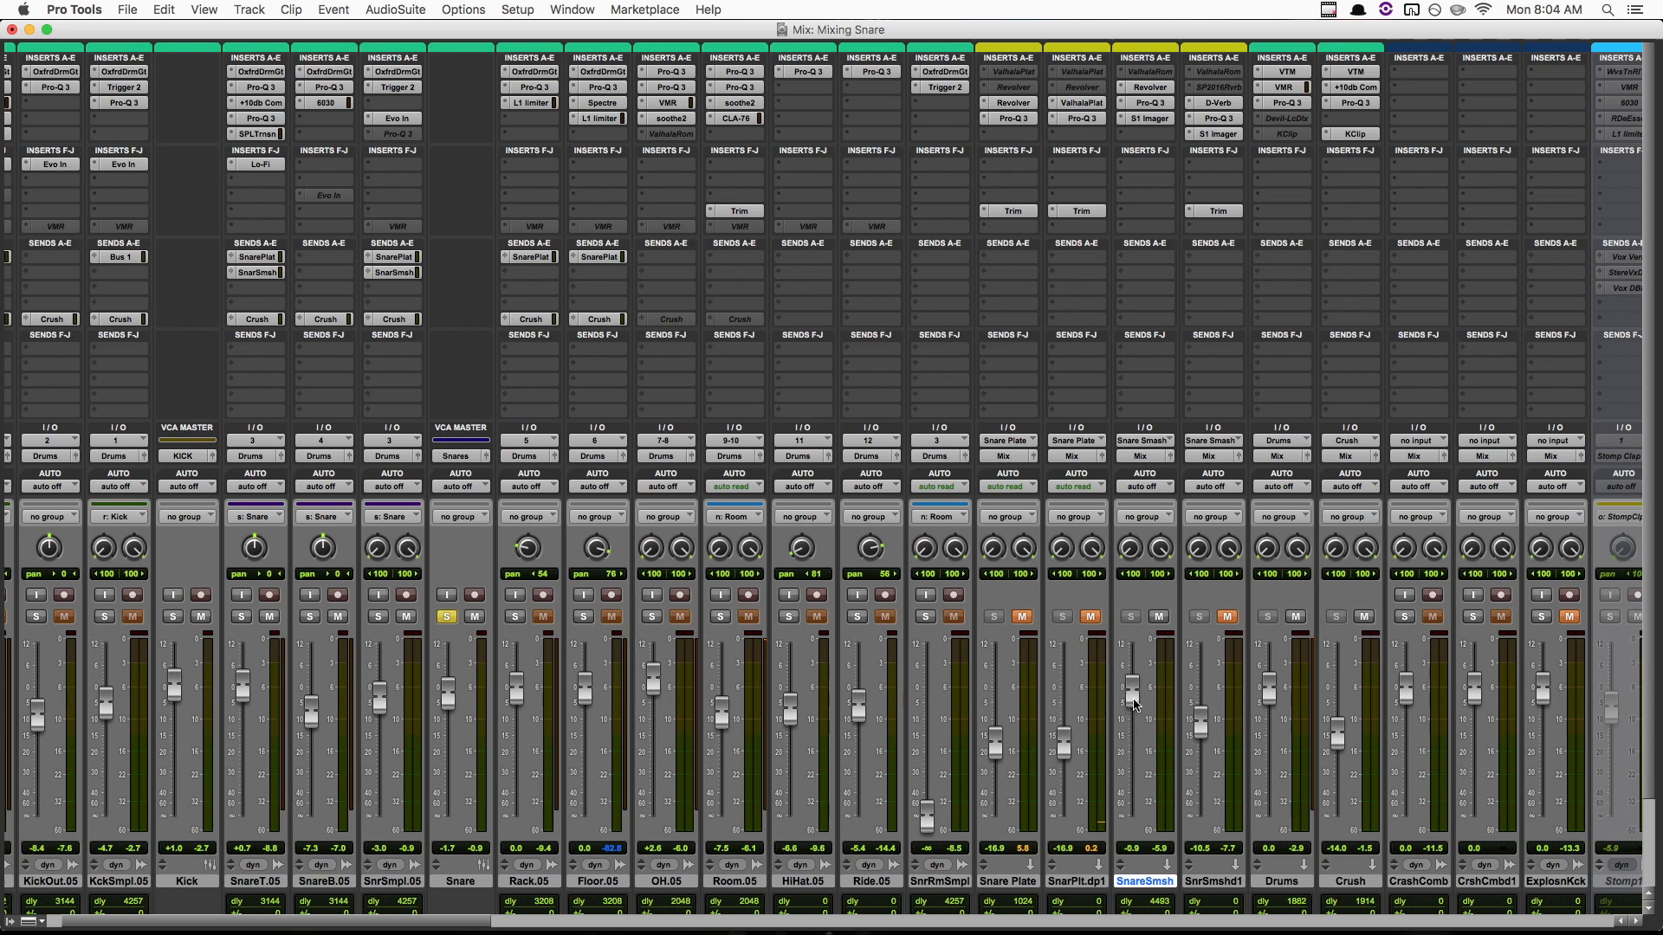
{"action": "key", "text": "space"}
Show the Revolver reverb on SnareSmsh, lower the track's fader to -10.5 dB and toggle its mute during playback.
{"action": "left_click", "coordinate": [1150, 88]}
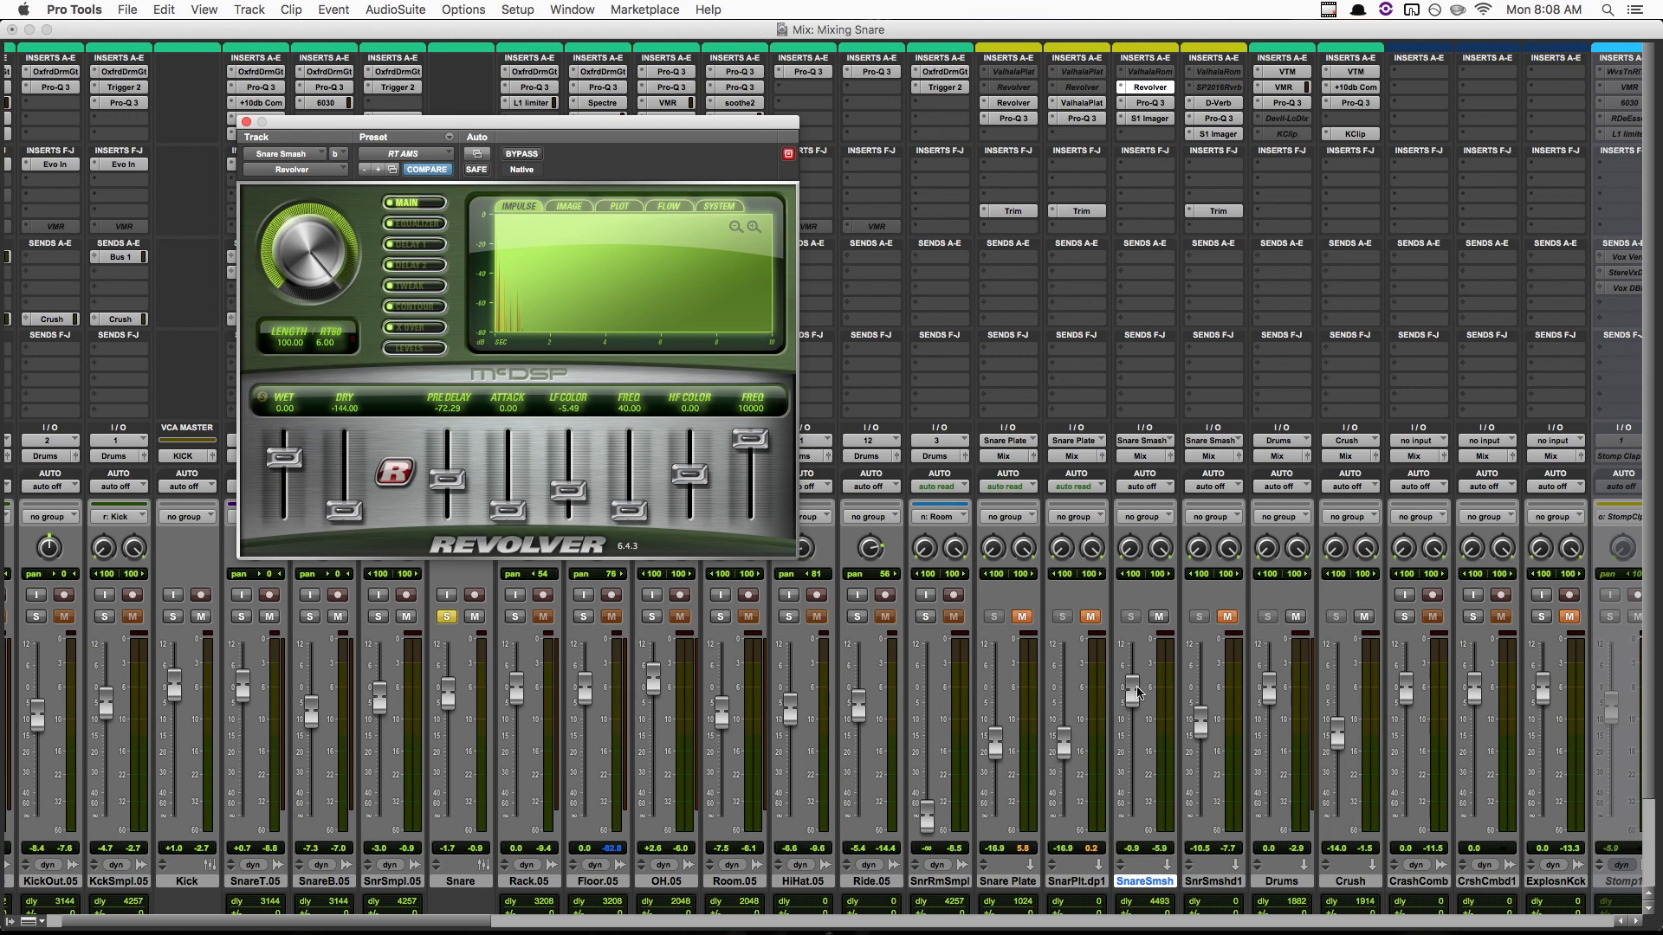
{"action": "left_click_drag", "start_coordinate": [1137, 693], "coordinate": [1137, 733]}
{"action": "key", "text": "space"}
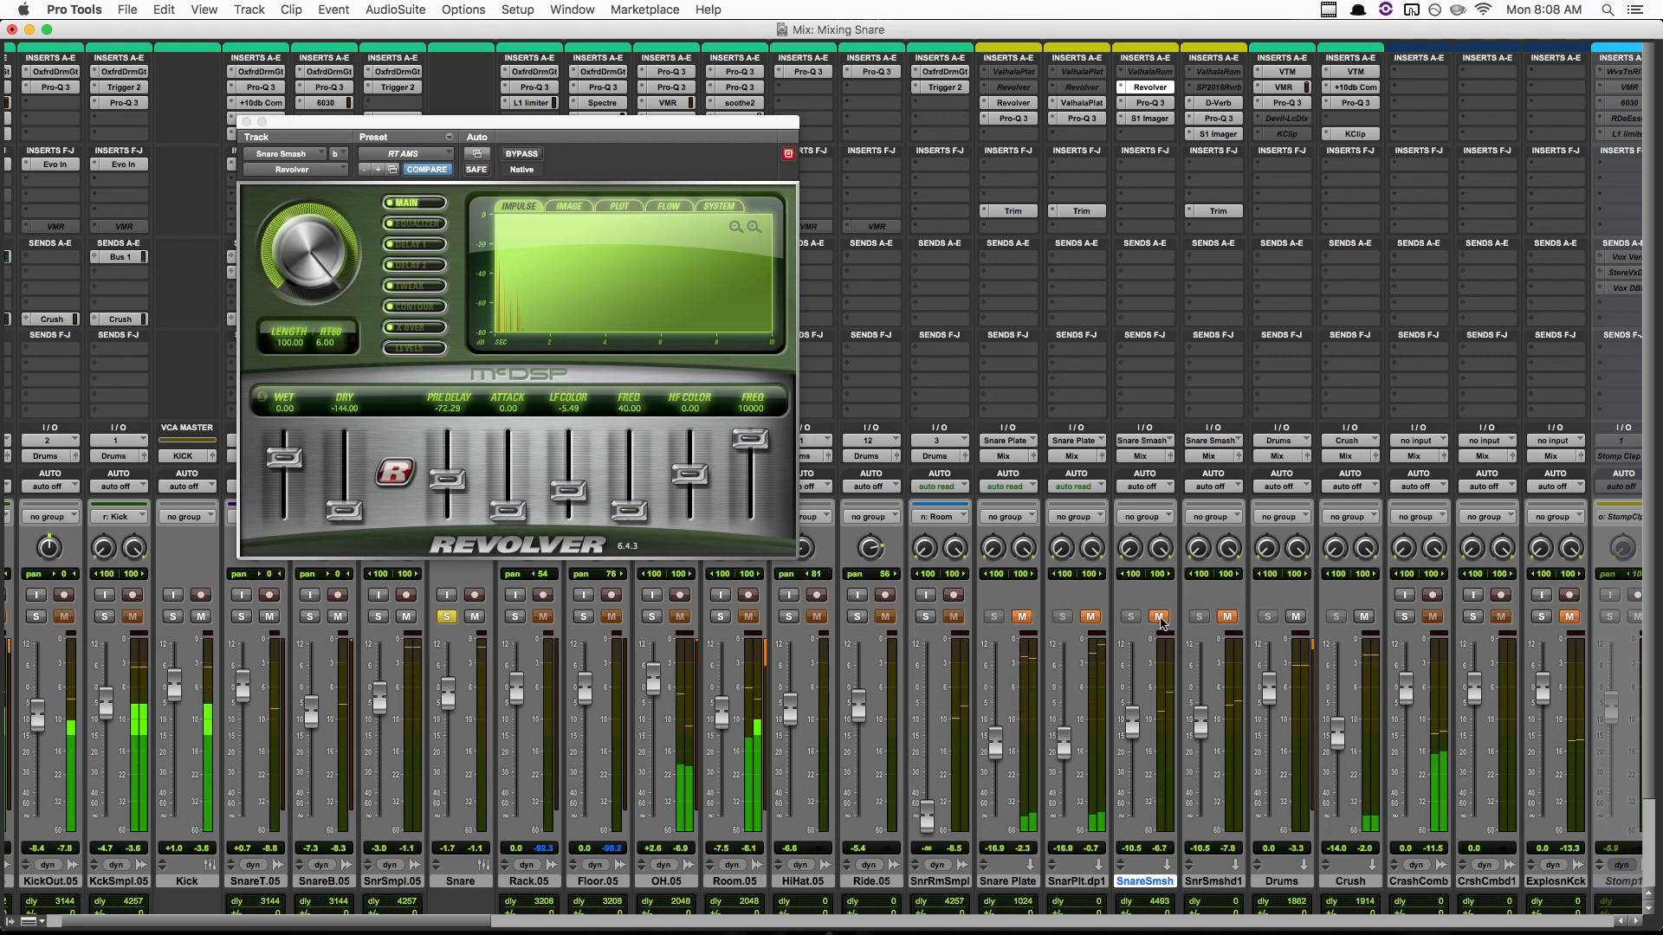
{"action": "left_click", "coordinate": [1159, 617]}
{"action": "left_click", "coordinate": [1160, 616]}
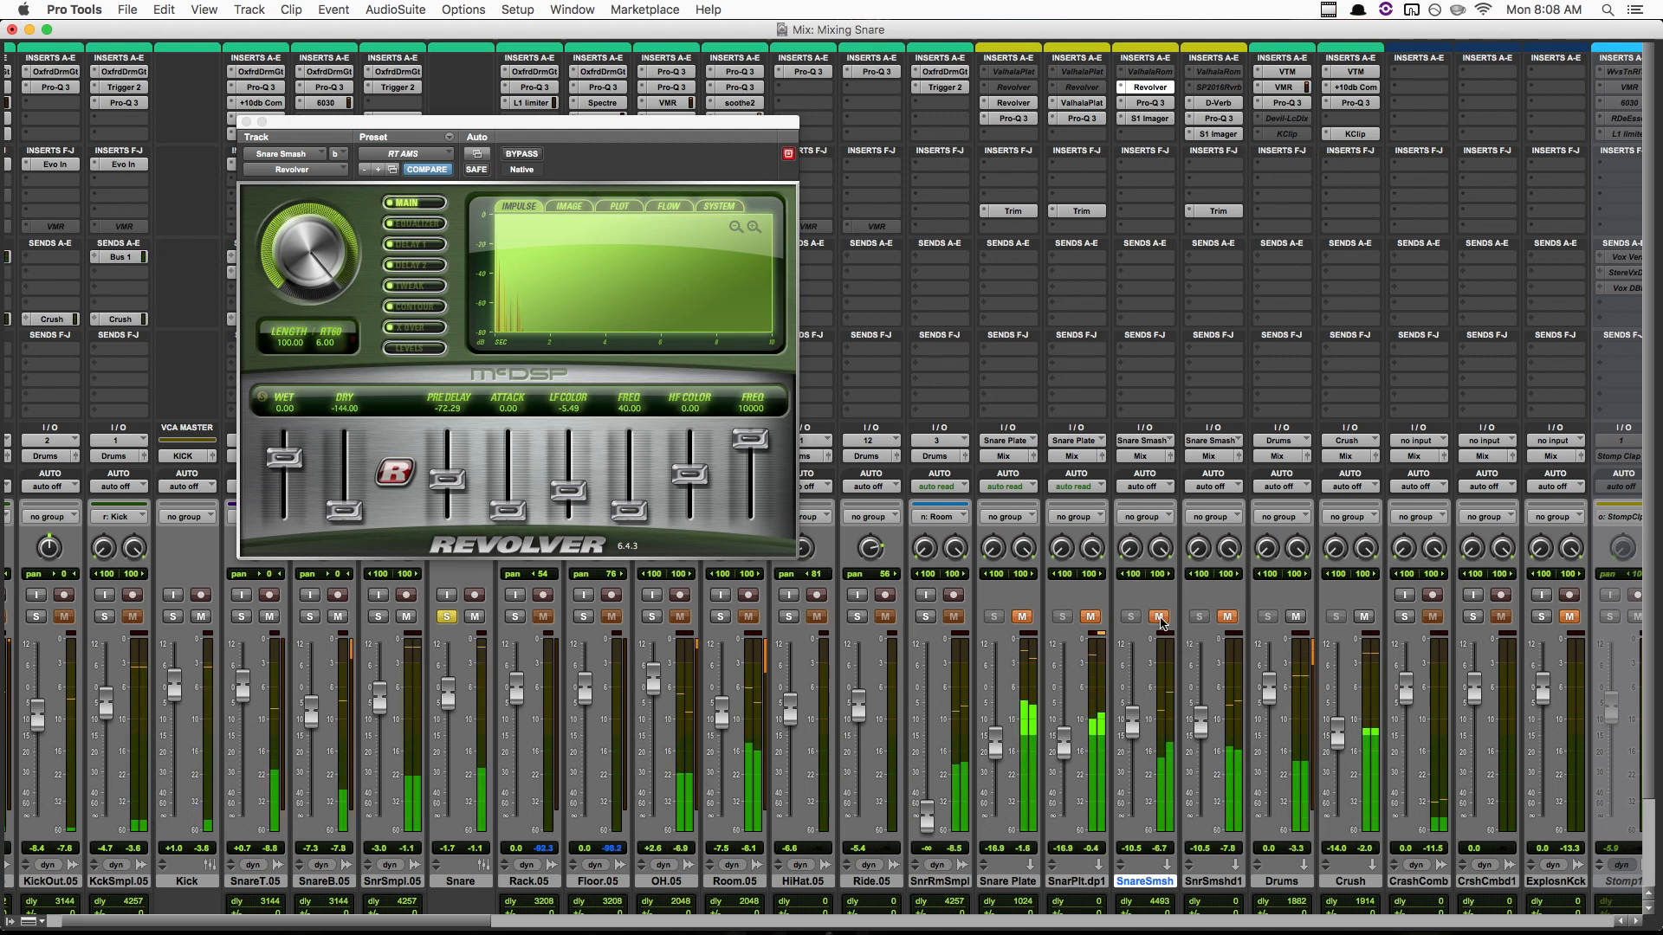
{"action": "left_click", "coordinate": [1159, 617]}
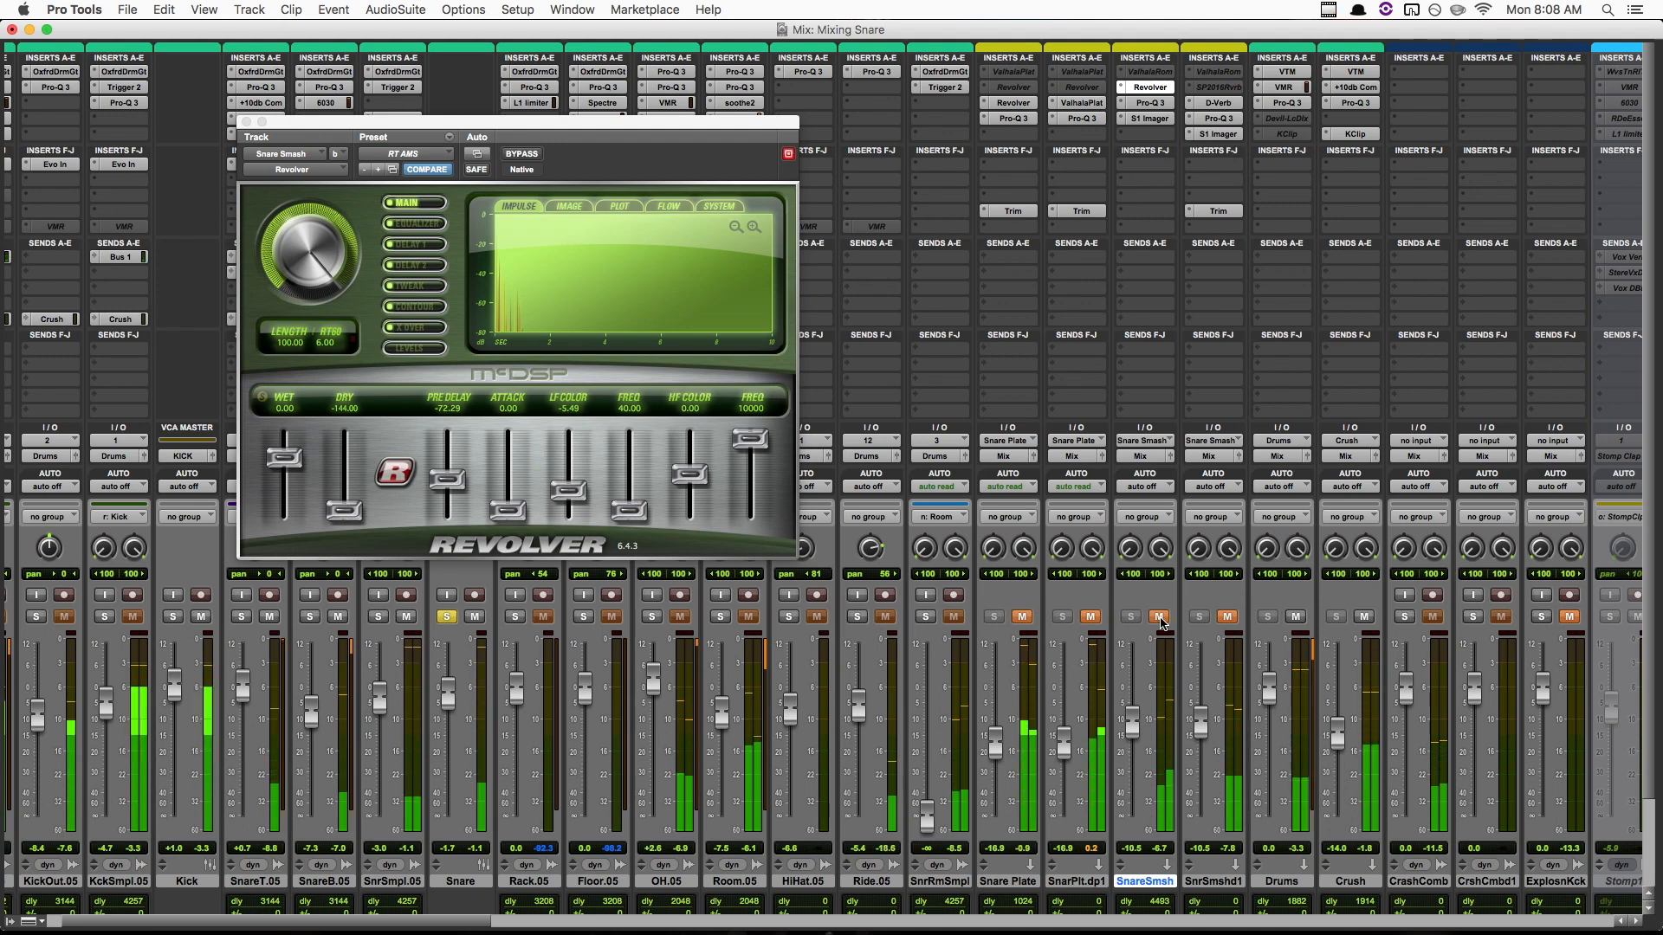
{"action": "left_click", "coordinate": [1160, 616]}
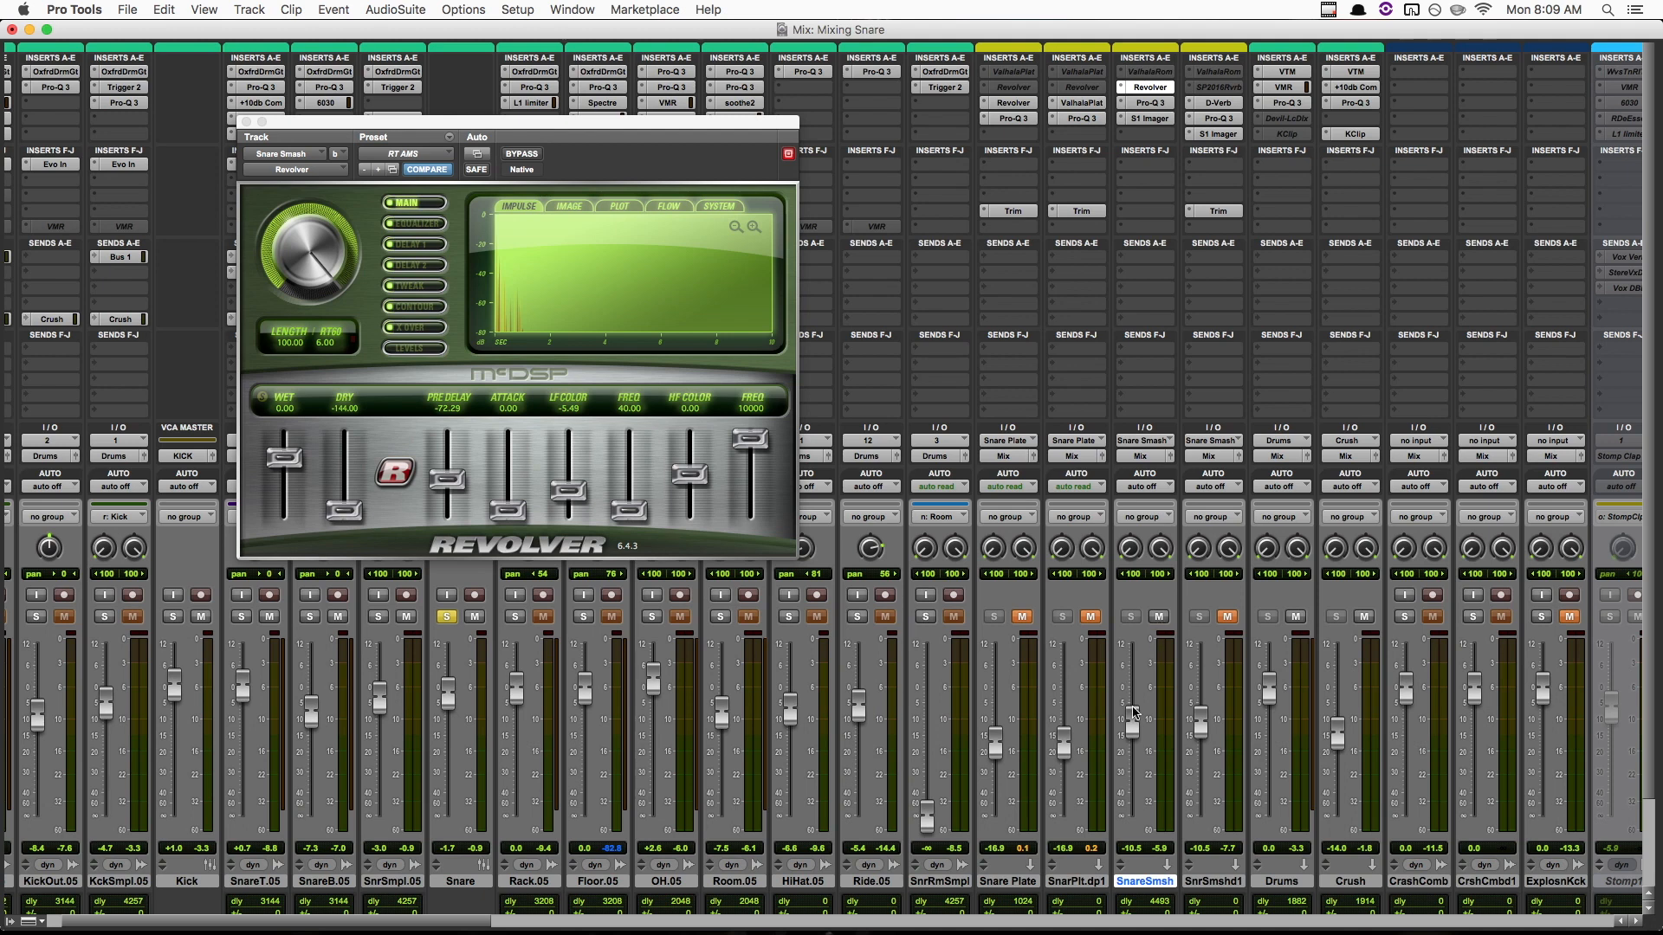
Raise the SnareSmsh volume fader to -4.3 dB and toggle its mute during playback to judge the louder reverb.
{"action": "left_click_drag", "start_coordinate": [1135, 726], "coordinate": [1138, 707]}
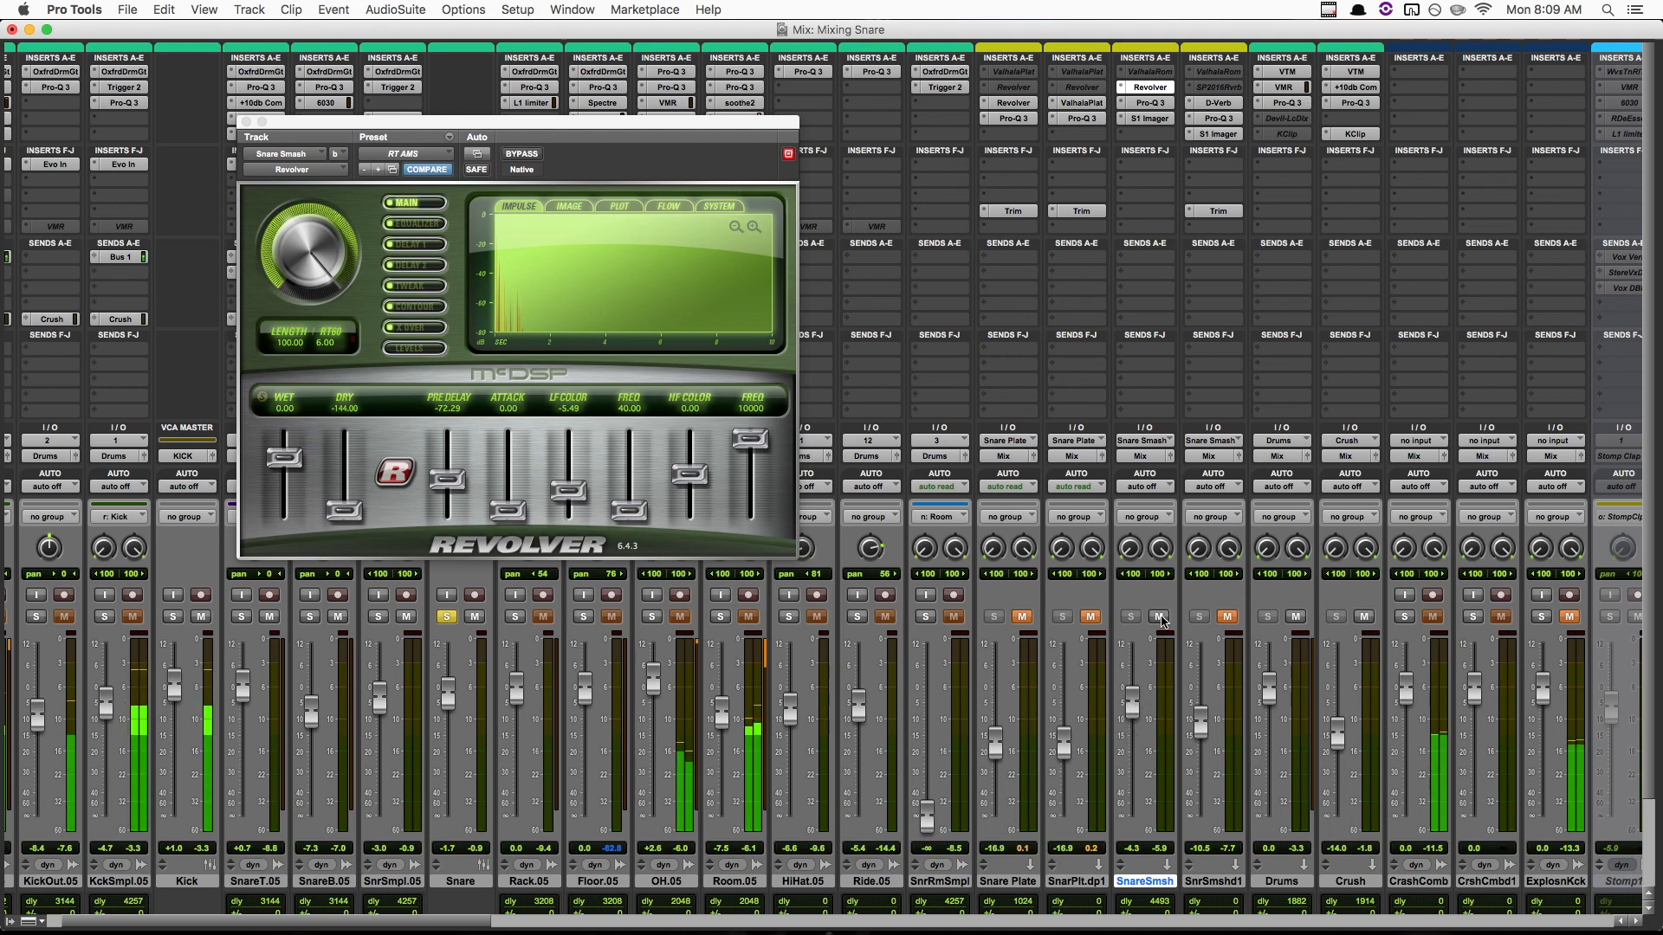
{"action": "left_click", "coordinate": [1160, 617]}
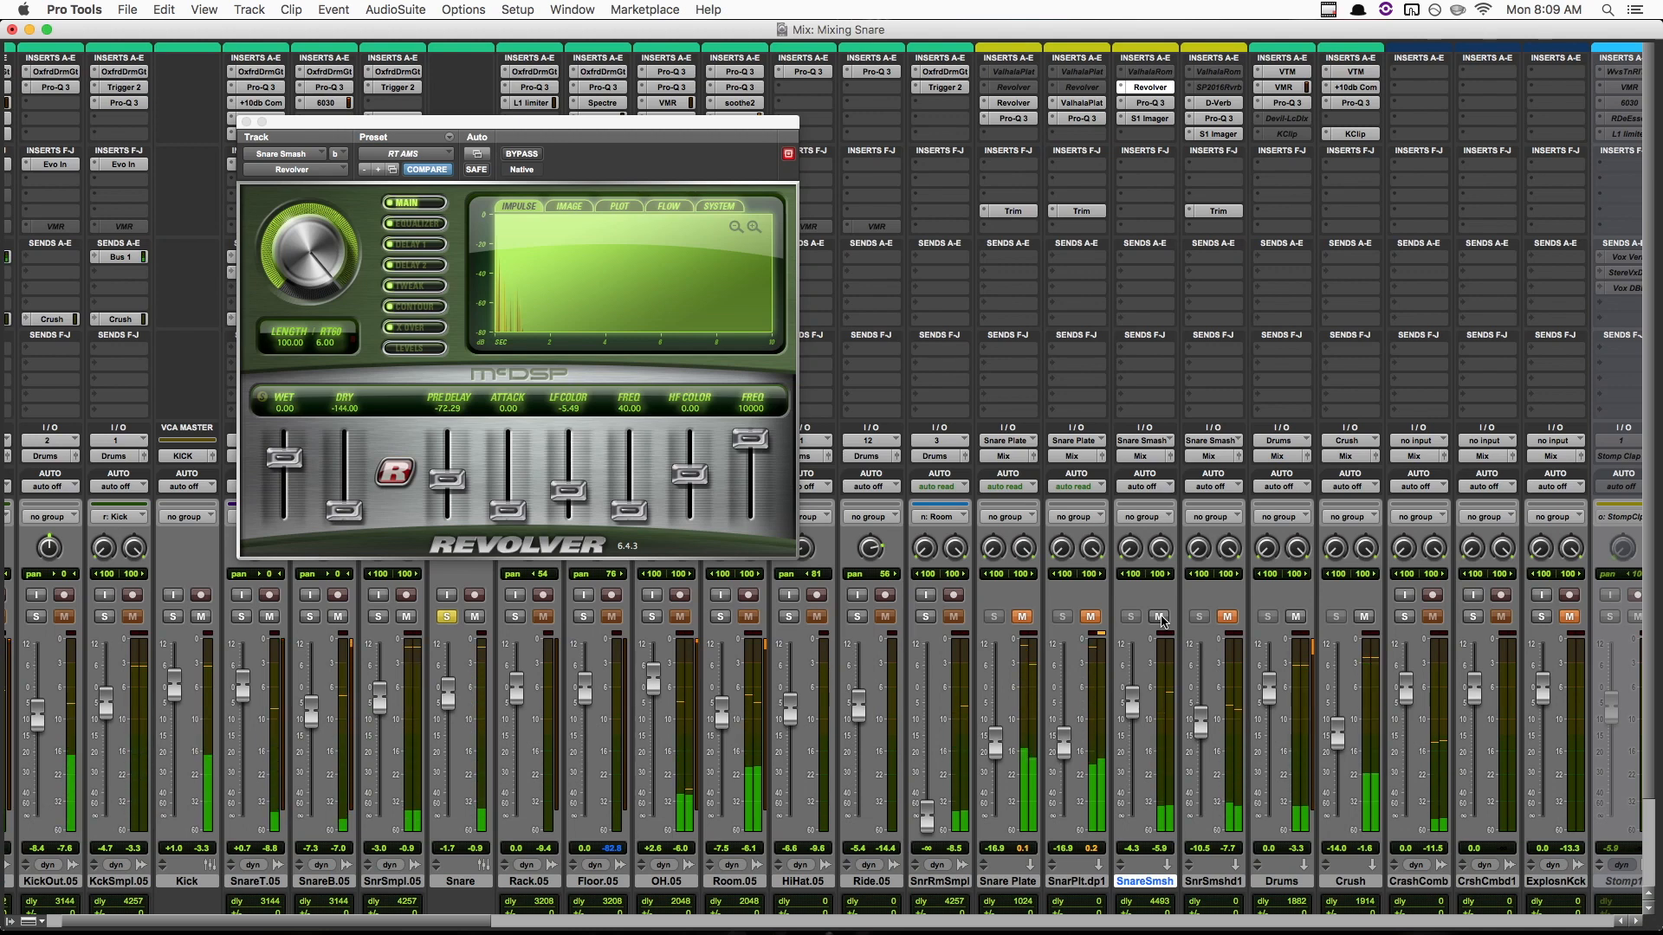
{"action": "key", "text": "space"}
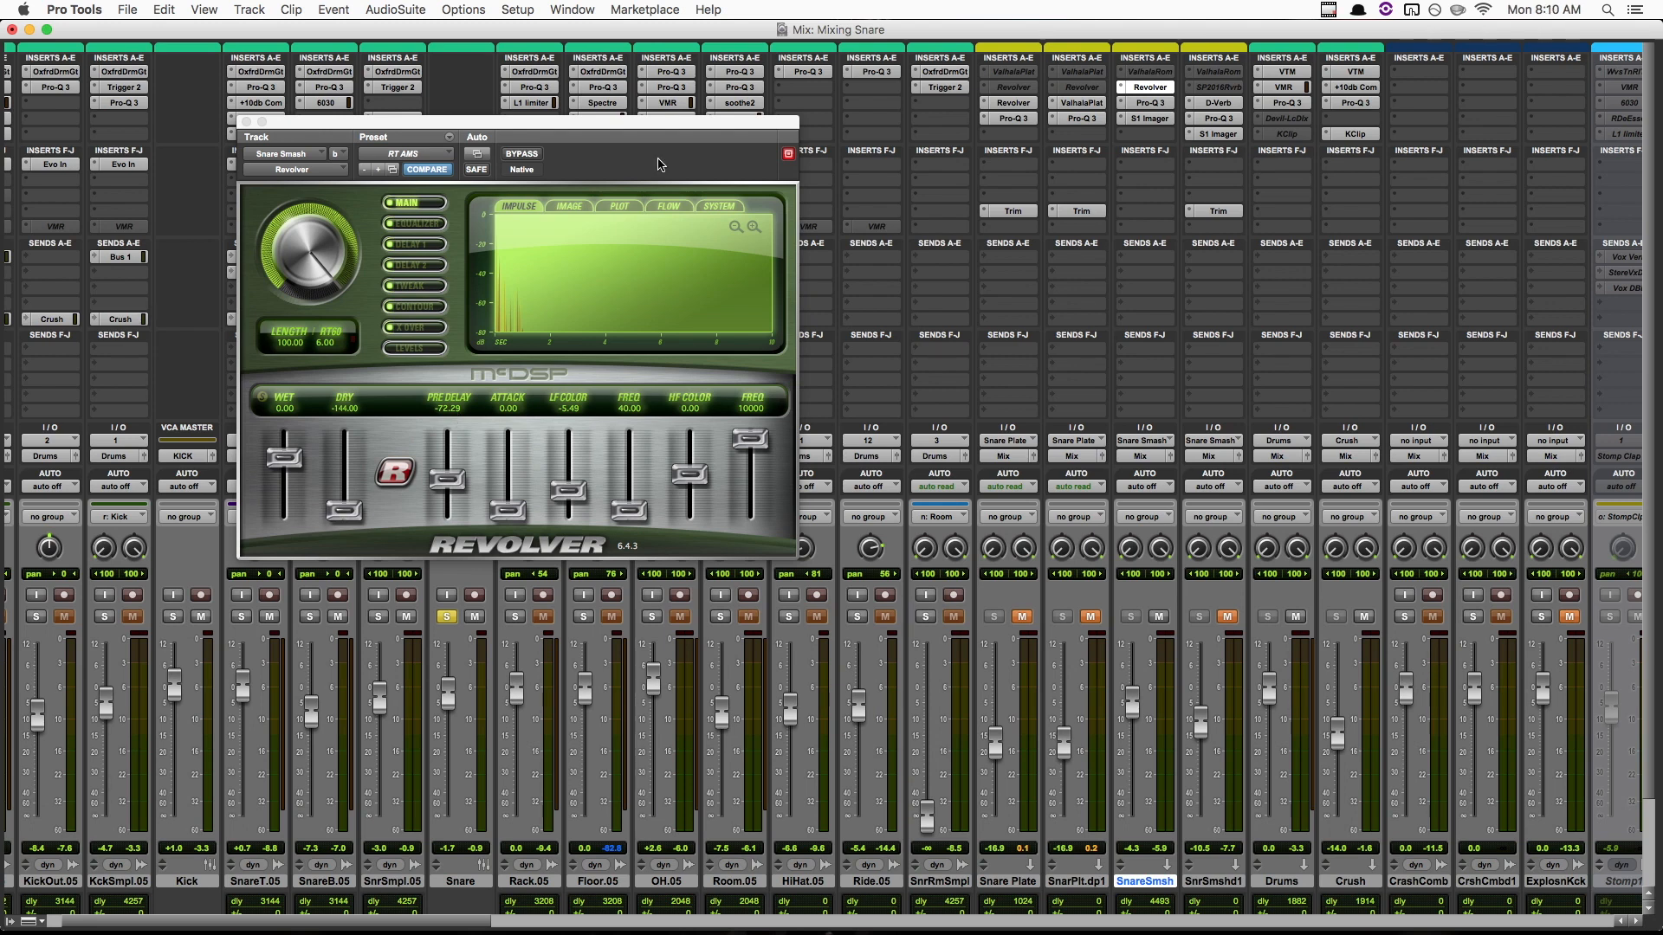
{"action": "left_click", "coordinate": [449, 400]}
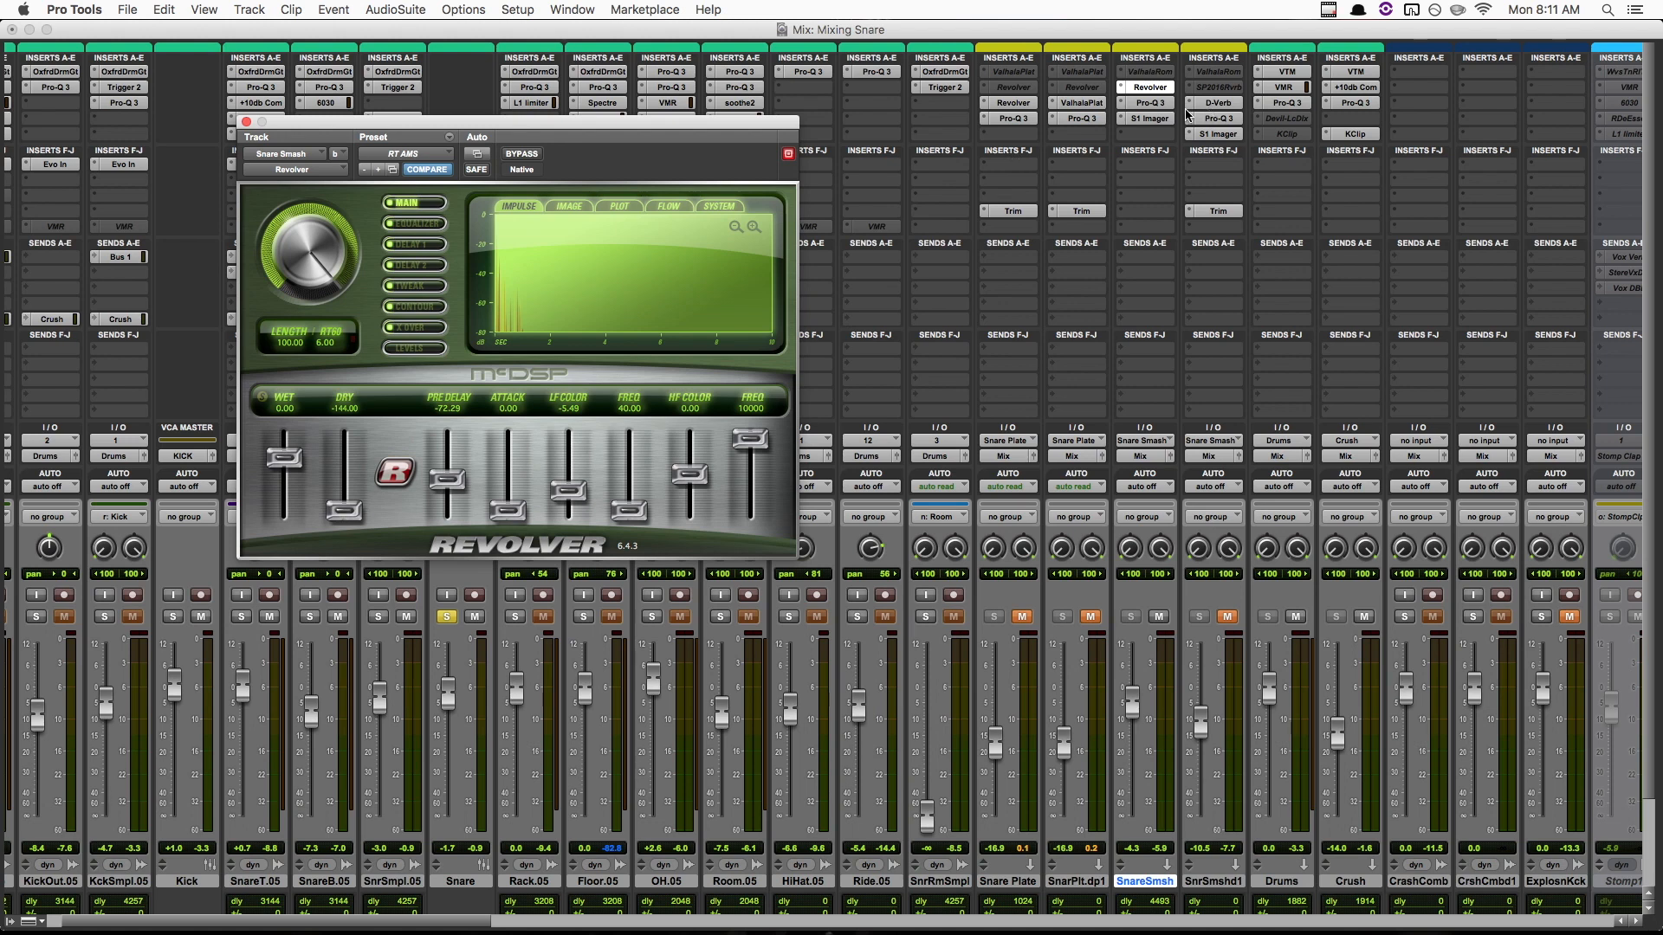
Show the Pro-Q 3 on SnareSmsh and bypass and re-enable its 205.77 Hz low-cut band during playback.
{"action": "left_click", "coordinate": [1162, 105]}
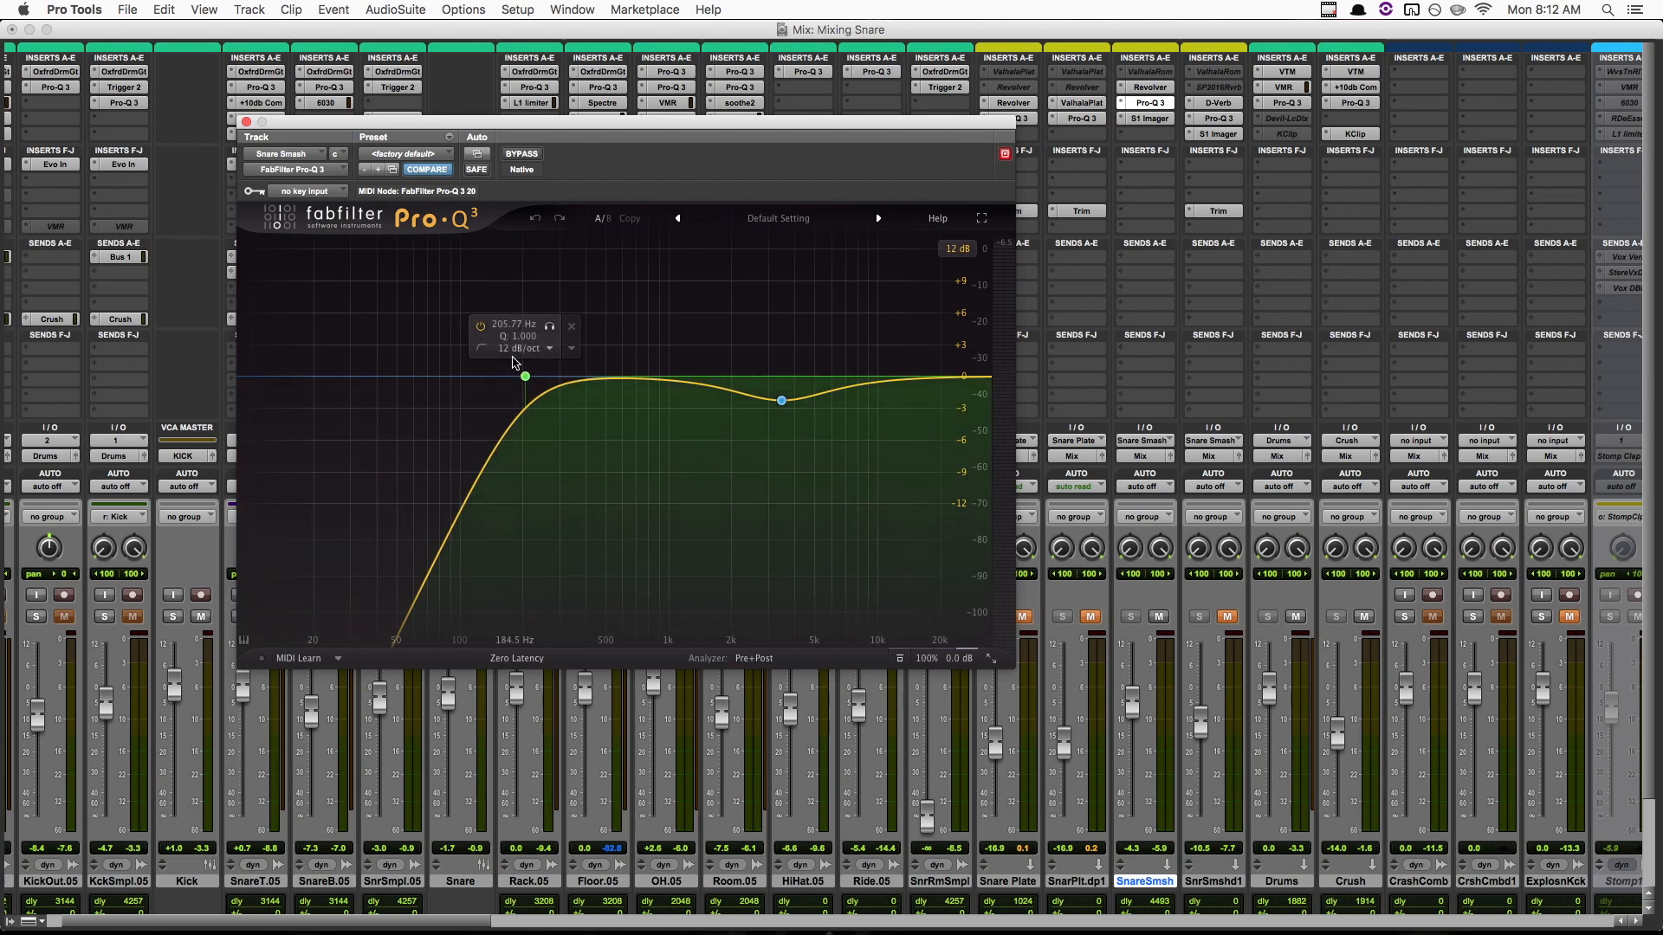
{"action": "key", "text": "space"}
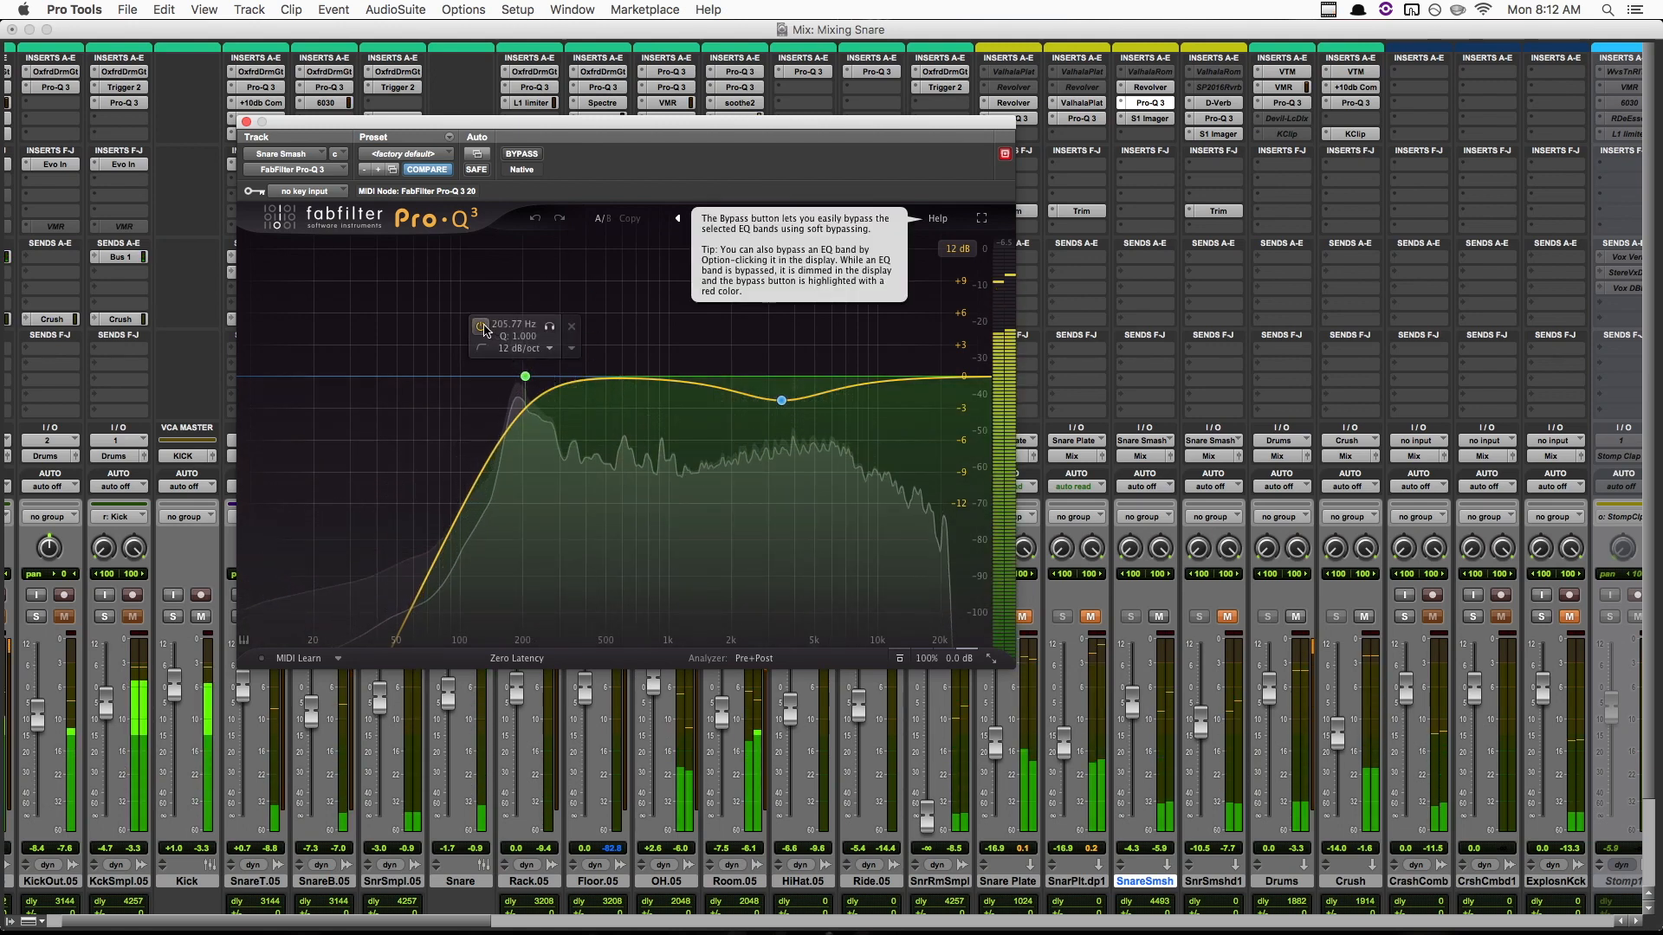
{"action": "left_click", "coordinate": [483, 327]}
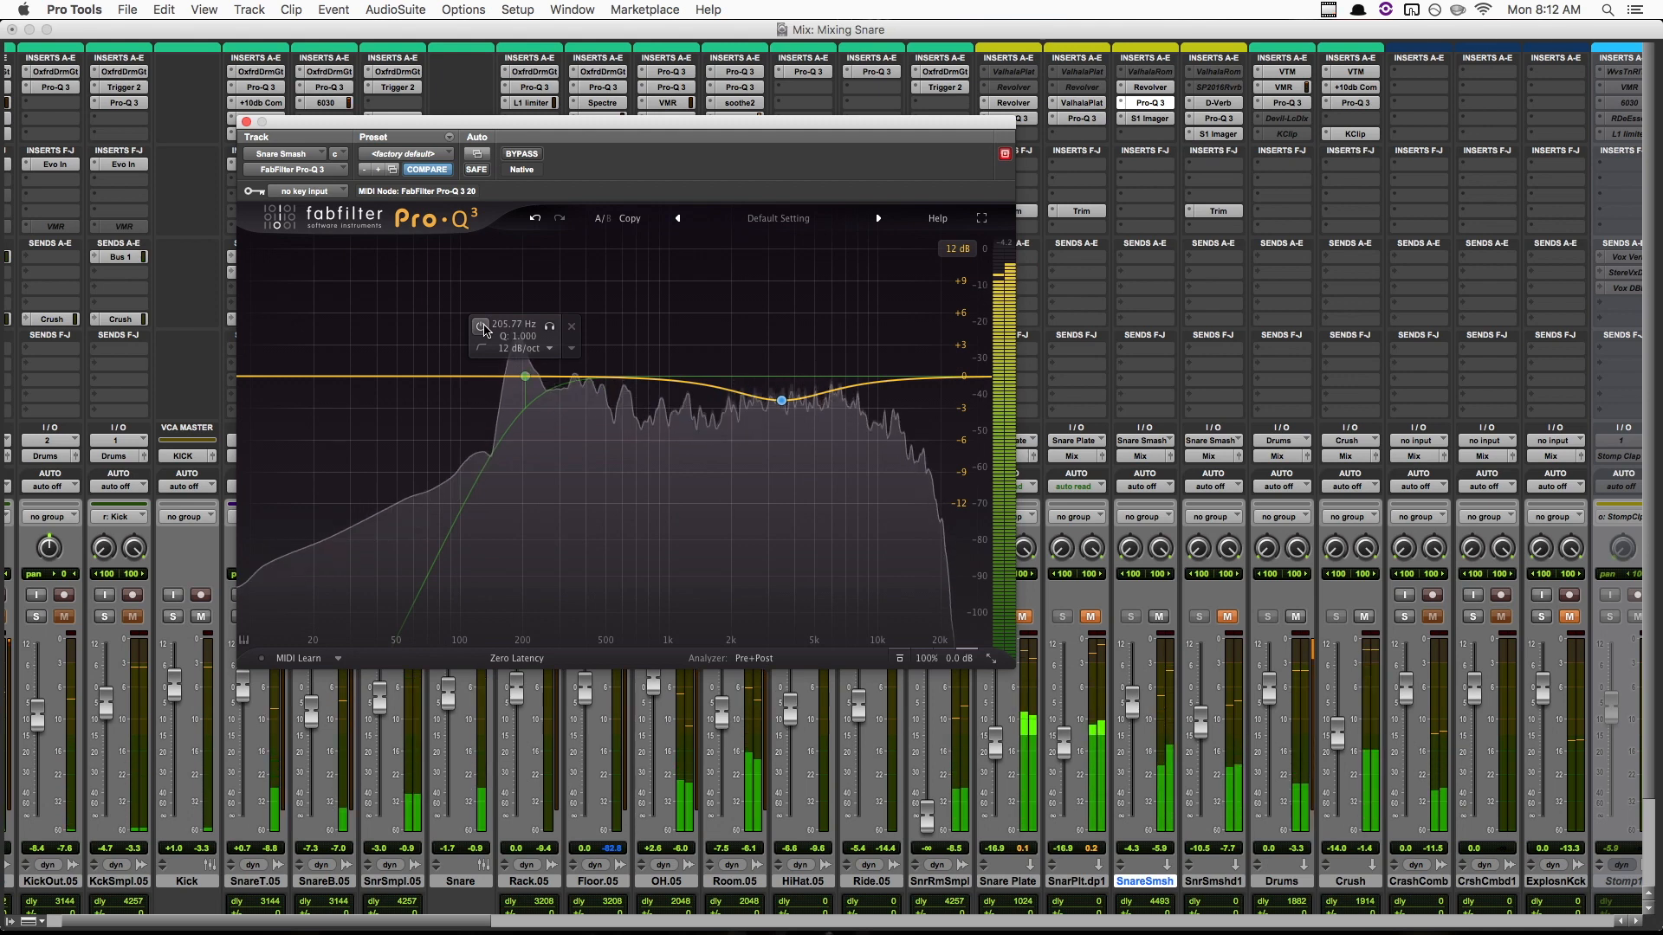
{"action": "left_click", "coordinate": [482, 328]}
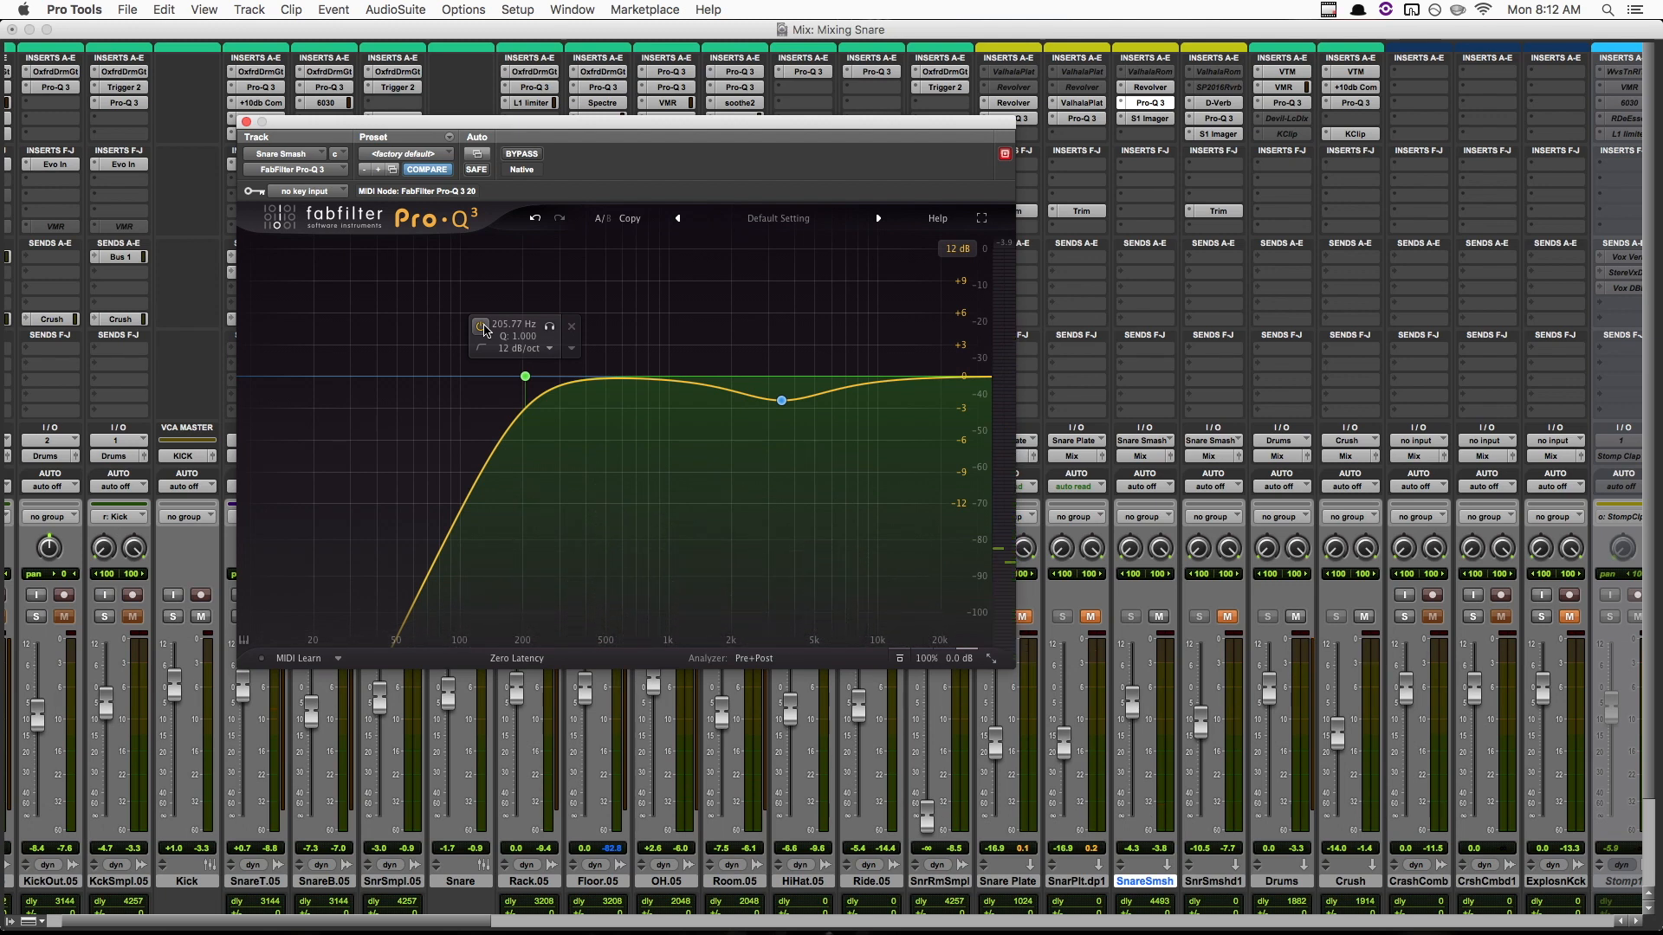
Play the snare while bypassing and re-enabling the 3479 Hz cut band in the SnareSmsh Pro-Q 3.
{"action": "mouse_move", "coordinate": [781, 396]}
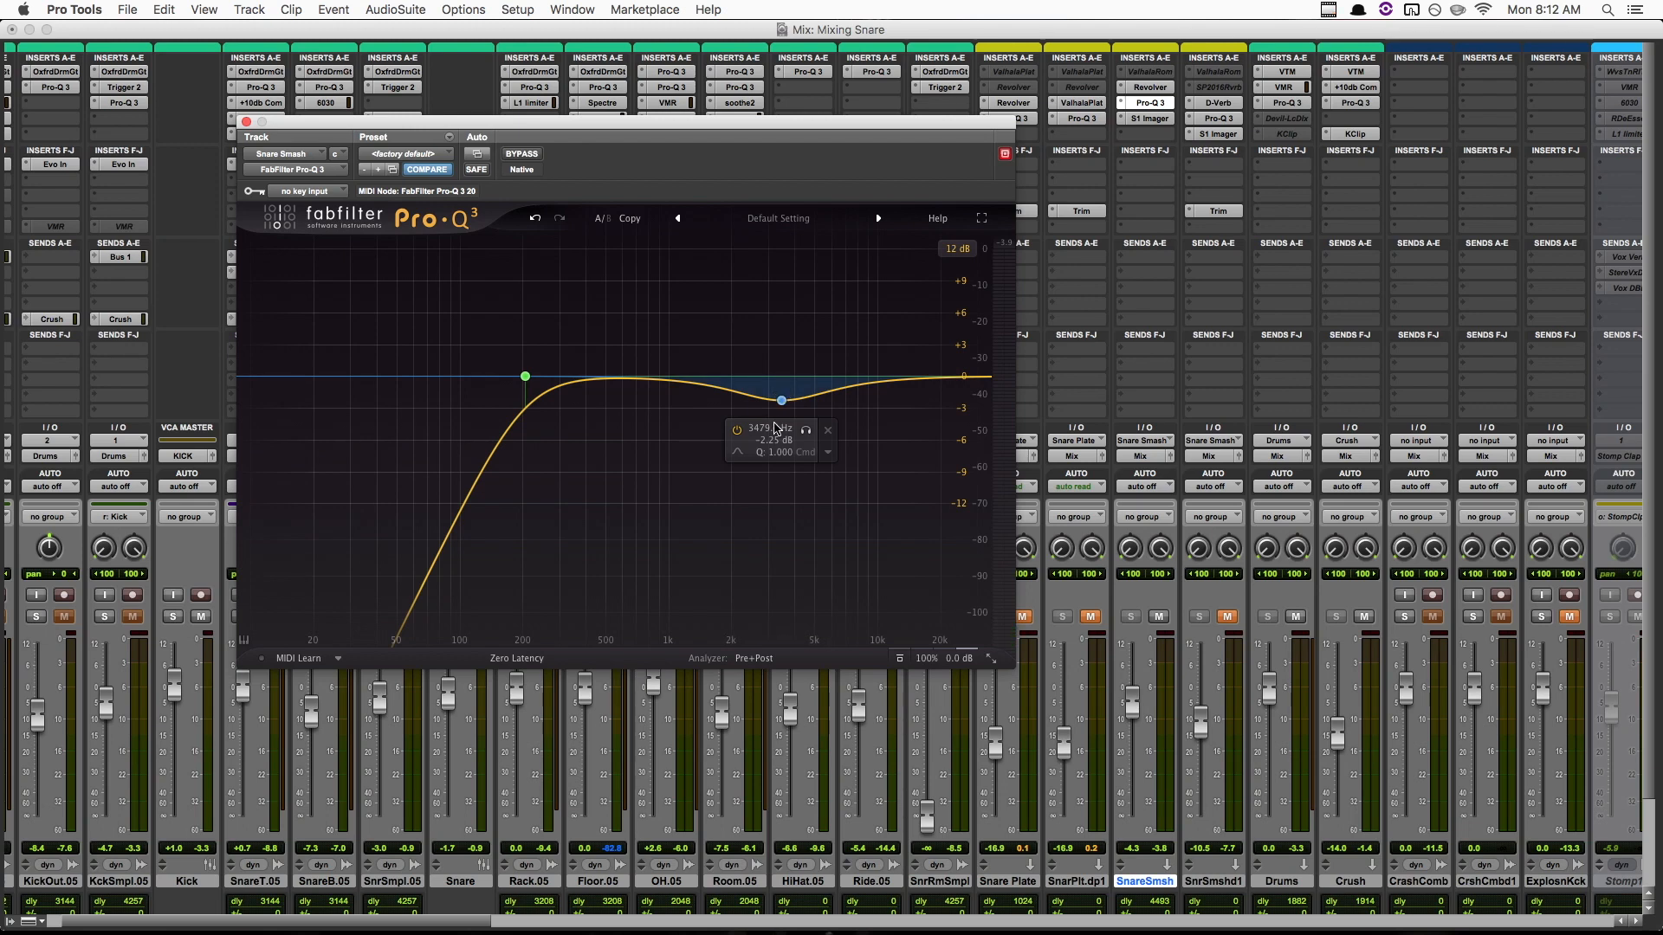
{"action": "key", "text": "space"}
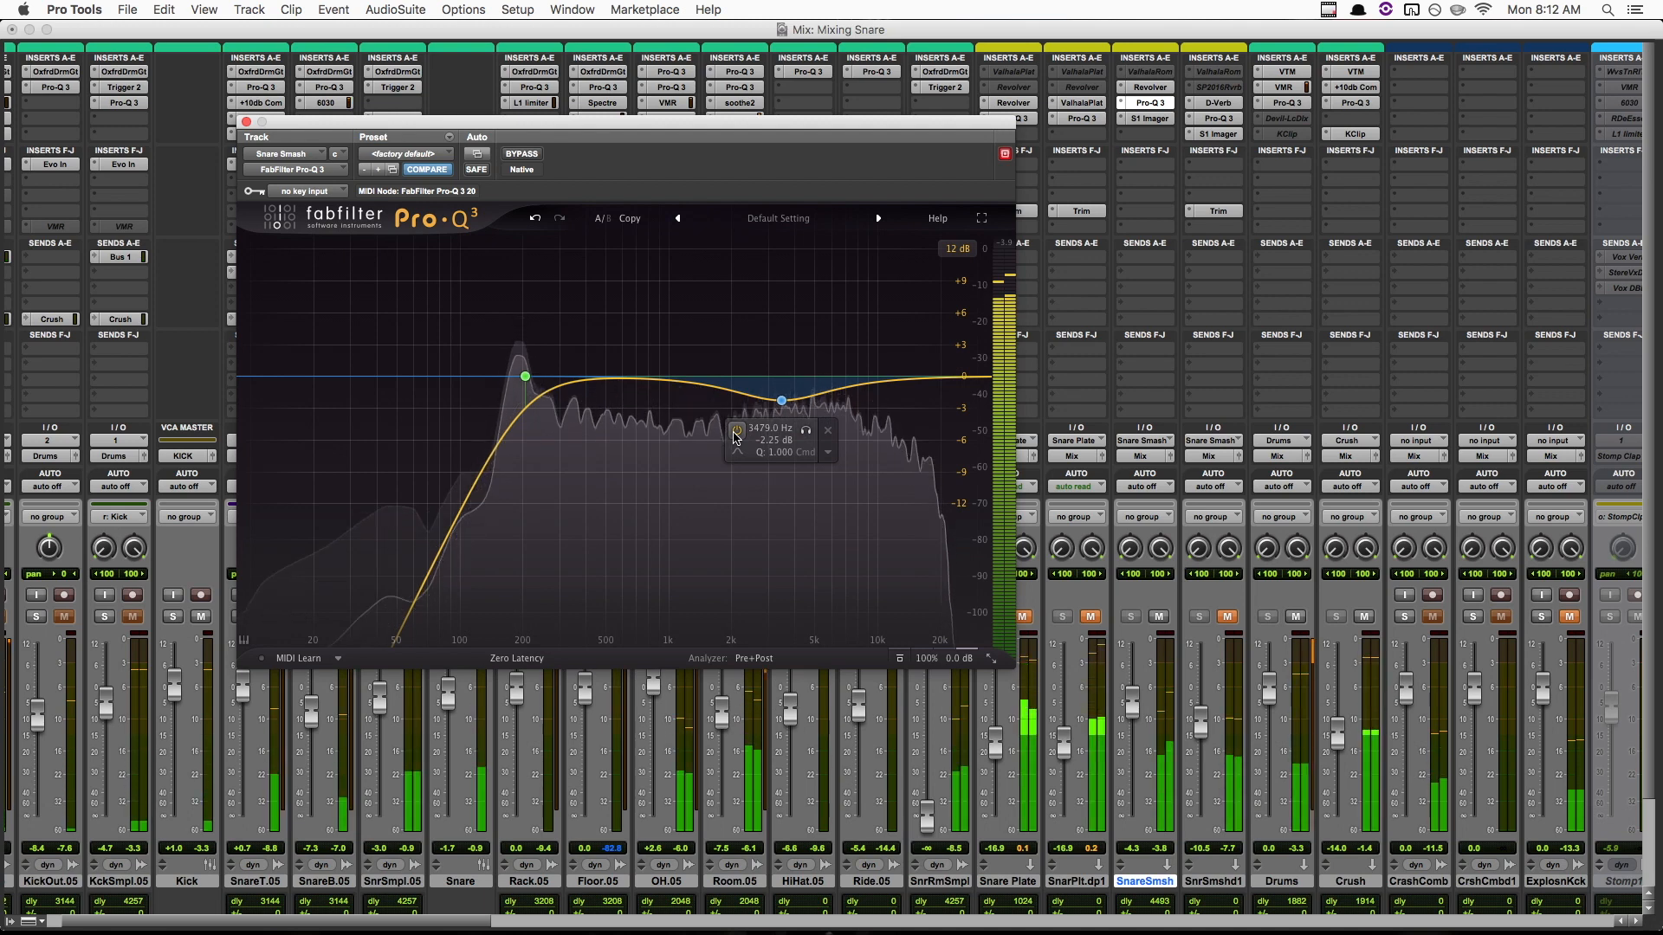
{"action": "left_click", "coordinate": [735, 432]}
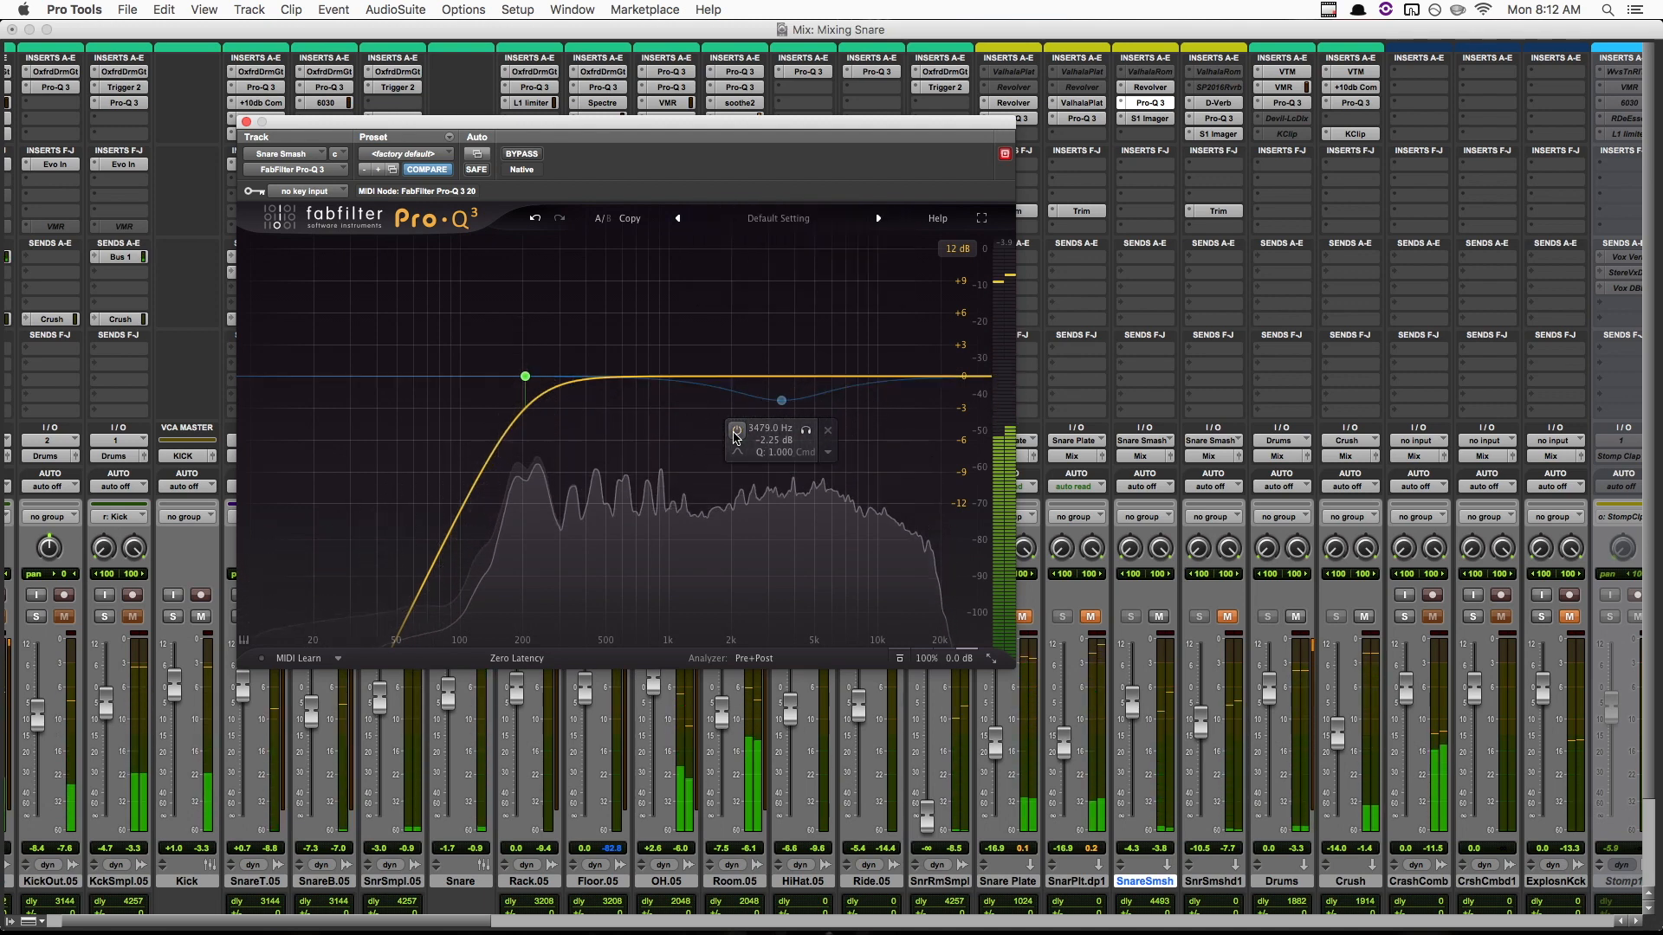
{"action": "left_click", "coordinate": [735, 432]}
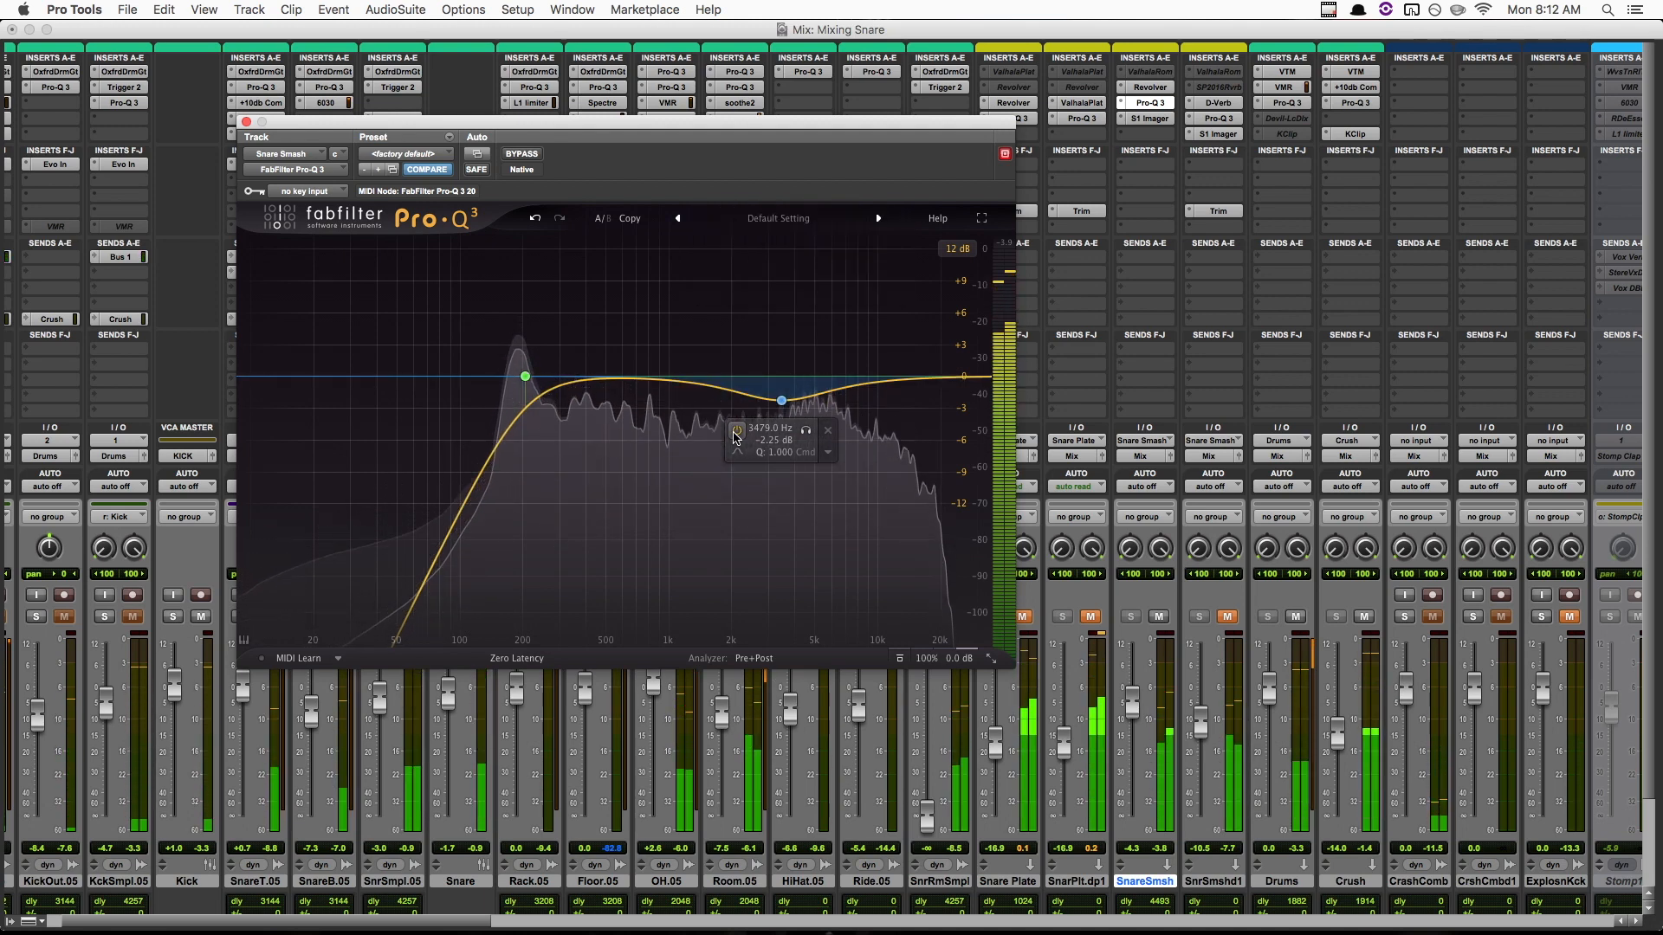
{"action": "key", "text": "space"}
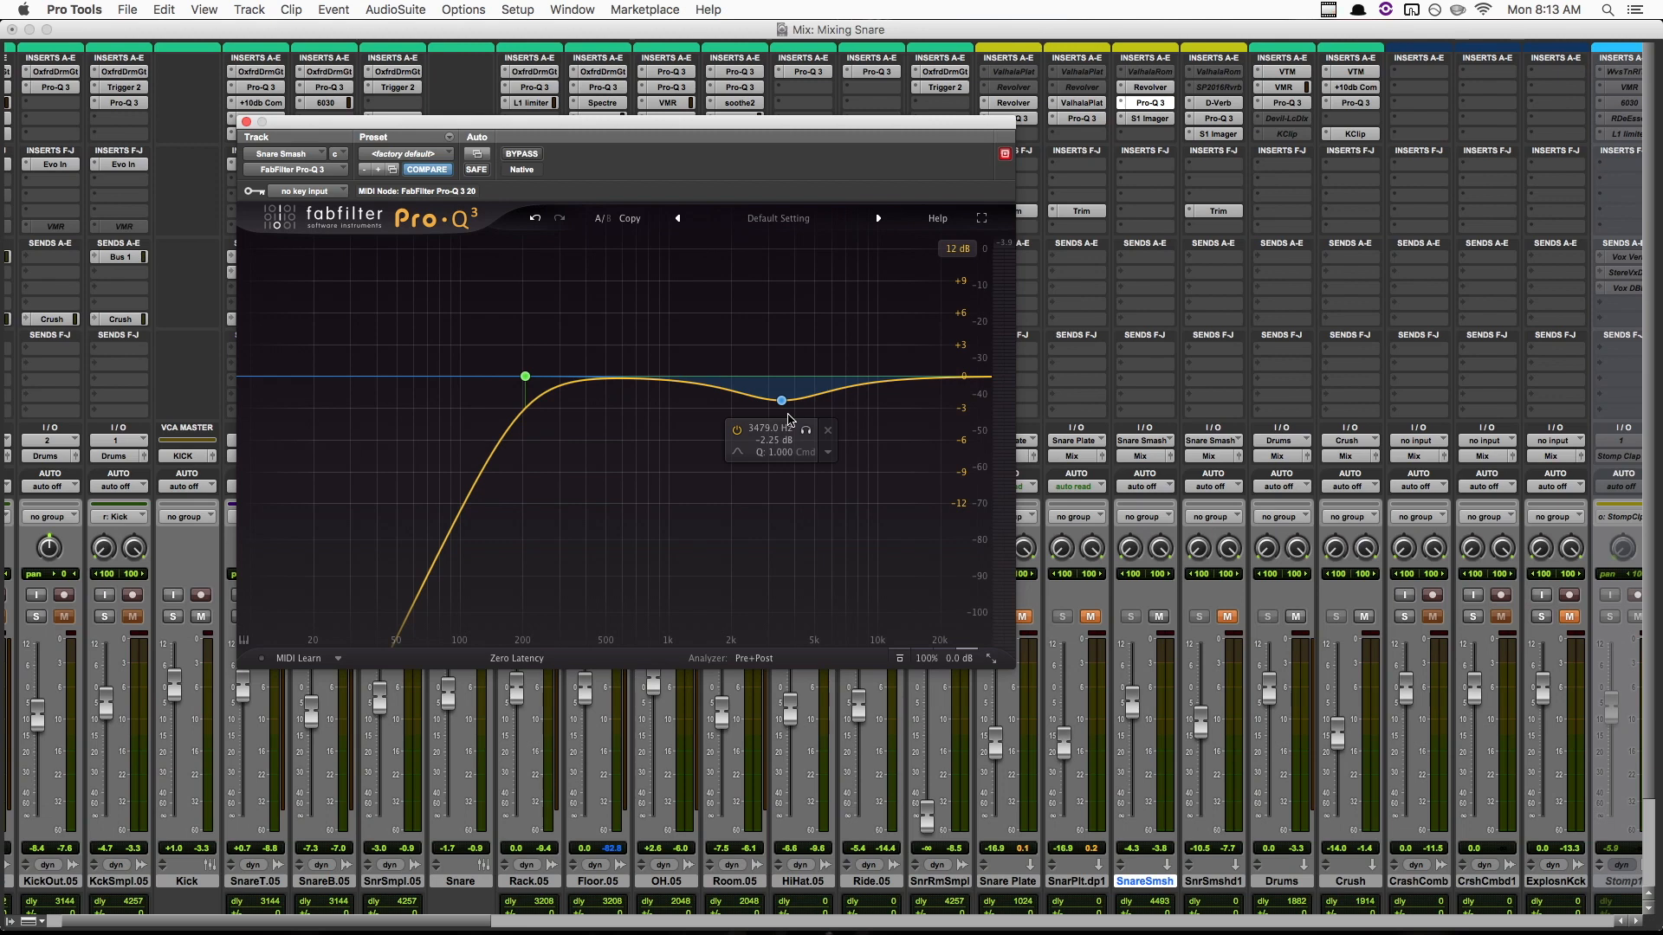
Show the S1 Imager on SnareSmsh and bypass and re-enable it during playback to judge the stereo widening.
{"action": "left_click", "coordinate": [1153, 118]}
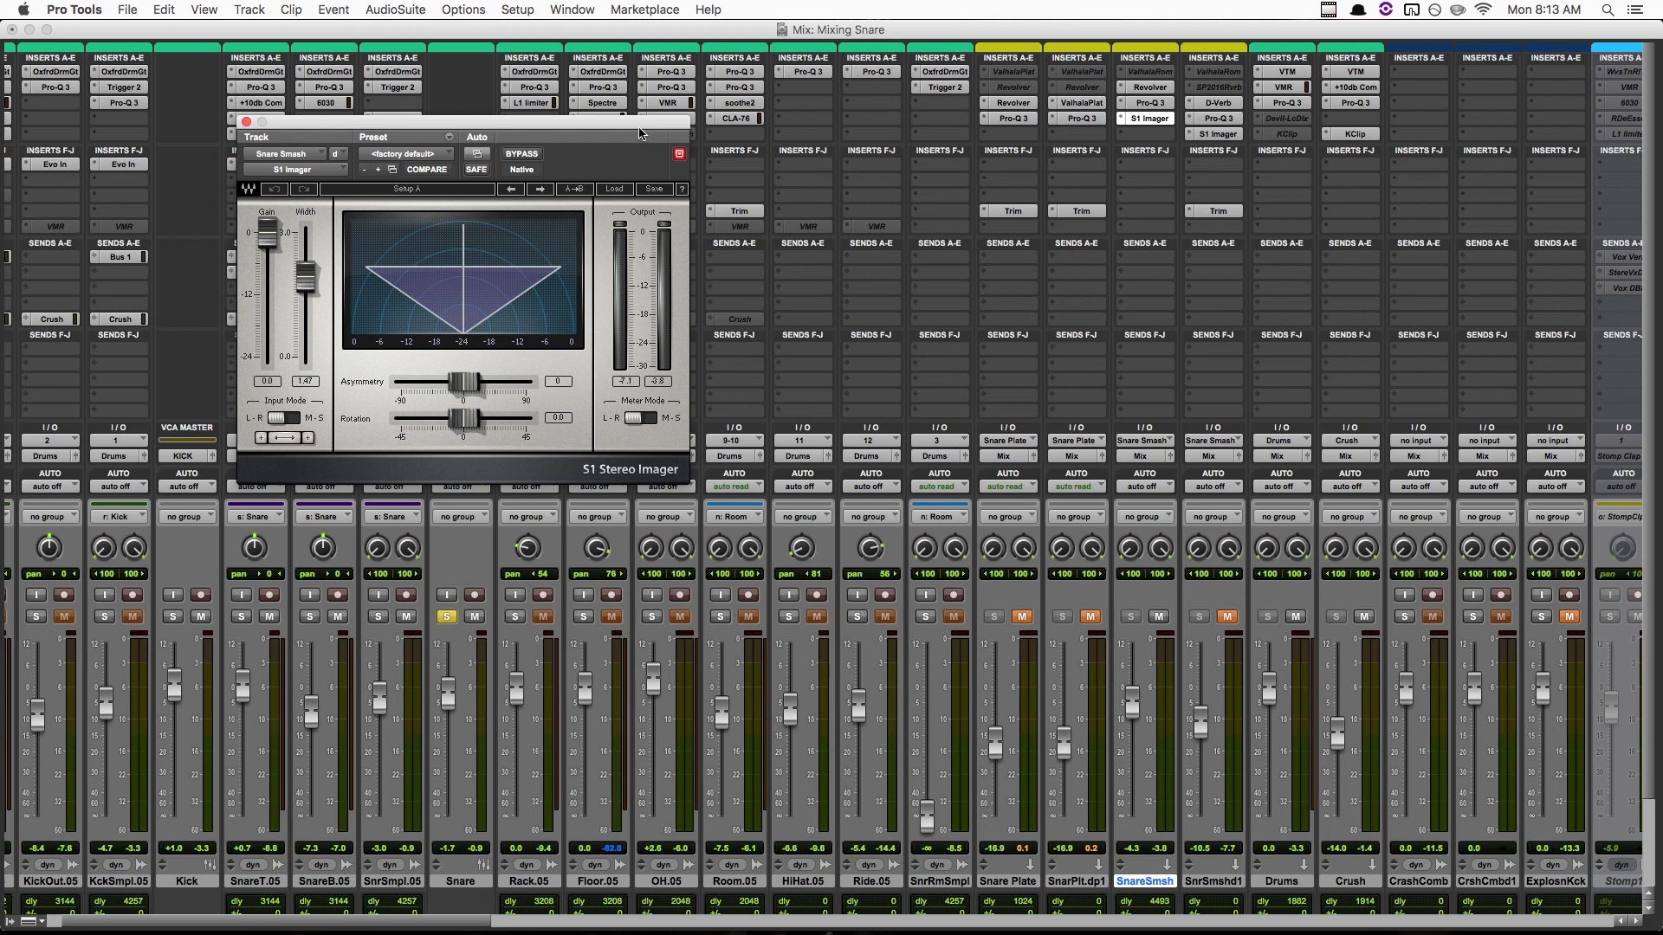
{"action": "left_click_drag", "start_coordinate": [639, 132], "coordinate": [844, 270]}
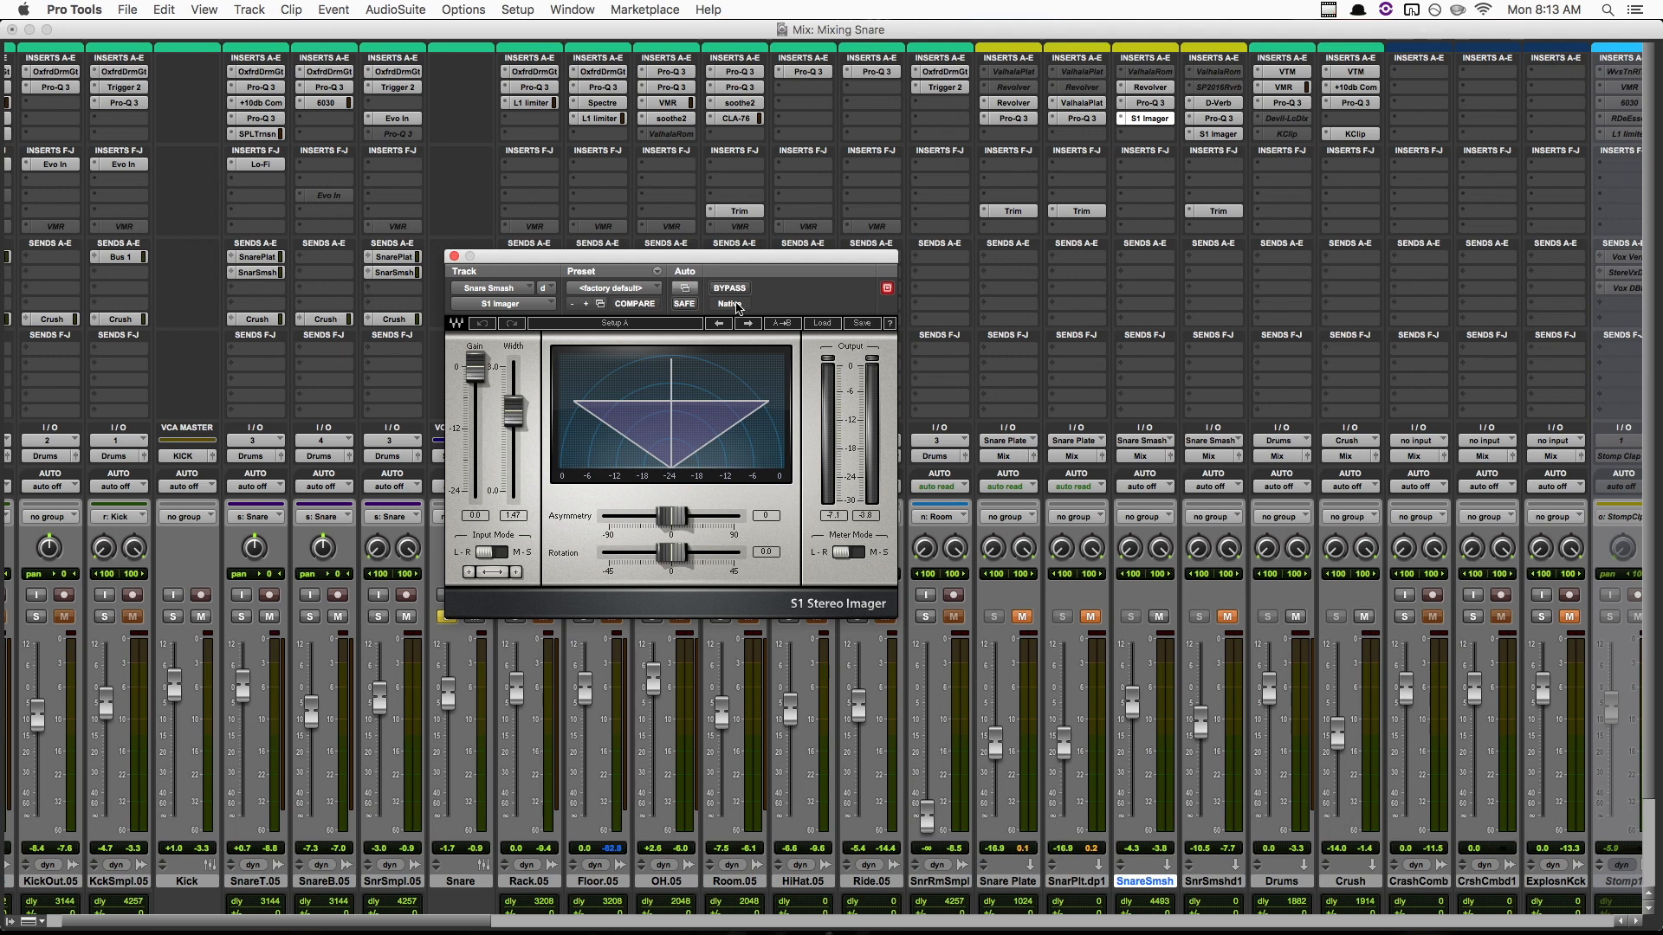
{"action": "key", "text": "space"}
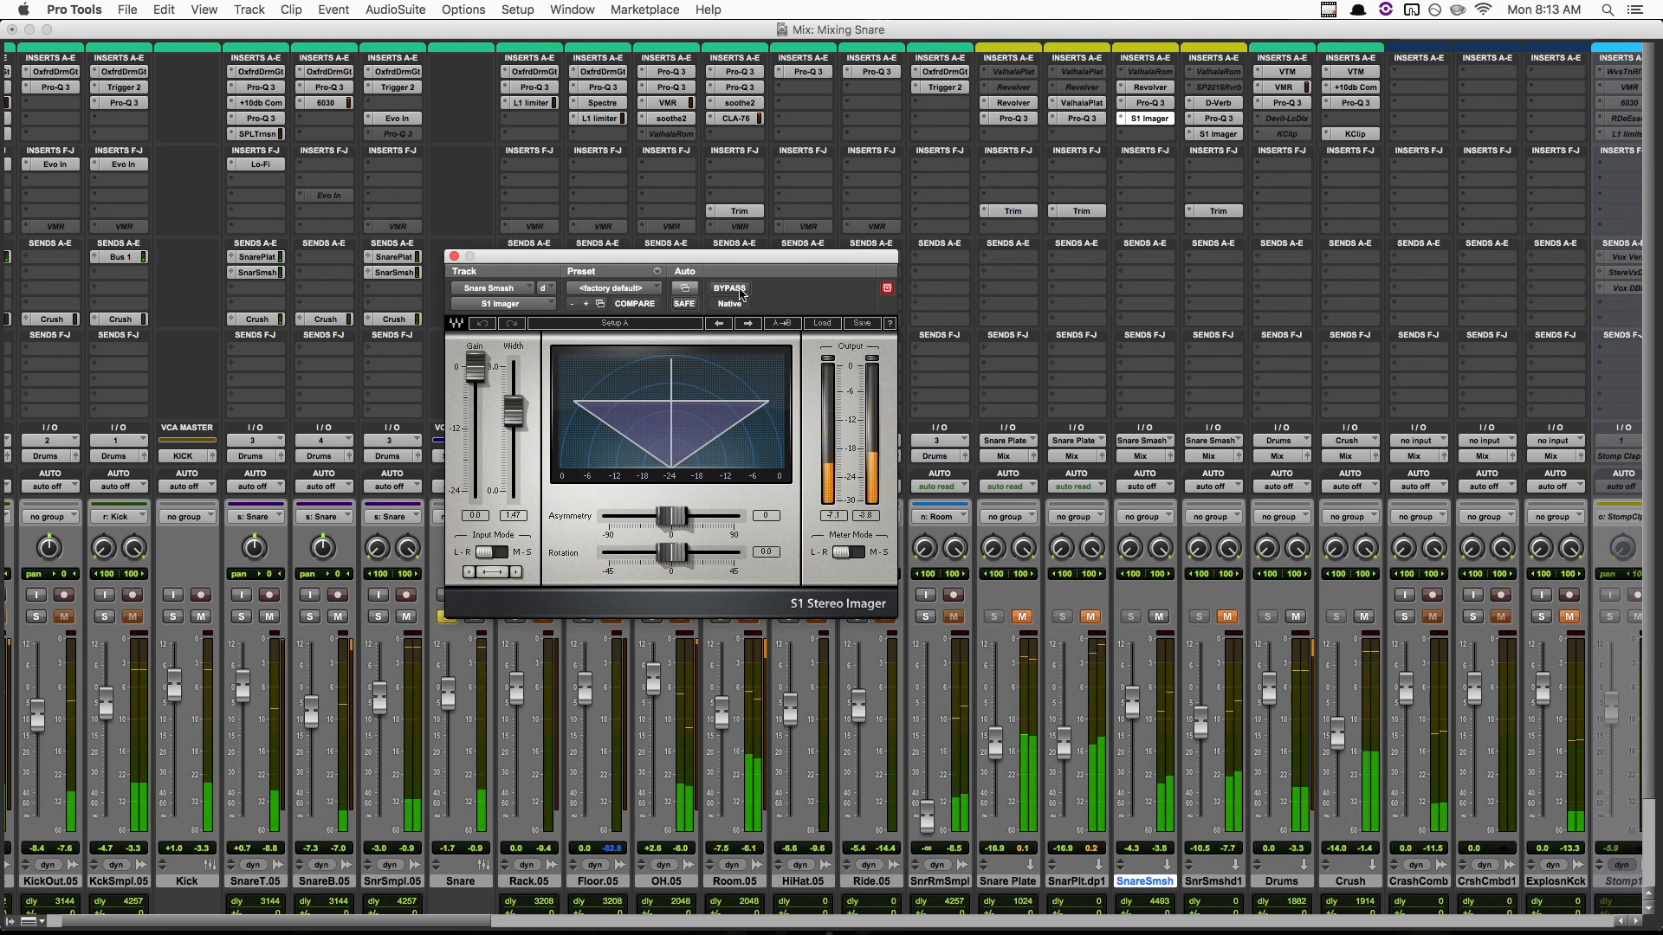
{"action": "left_click", "coordinate": [729, 288]}
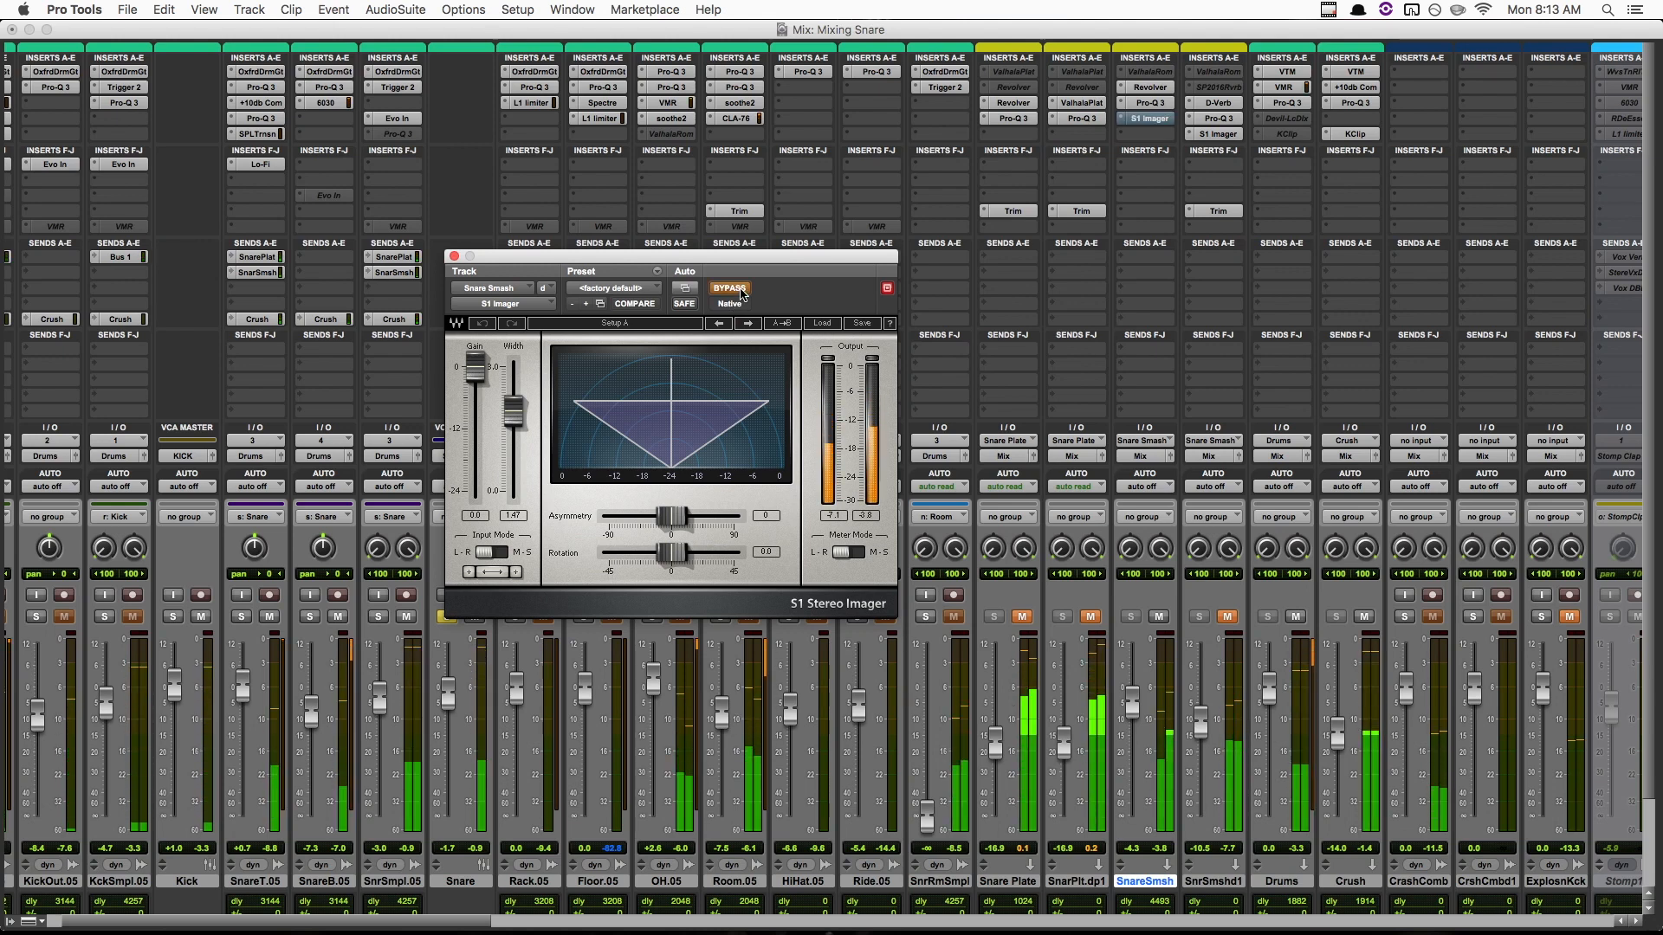
{"action": "left_click", "coordinate": [729, 289]}
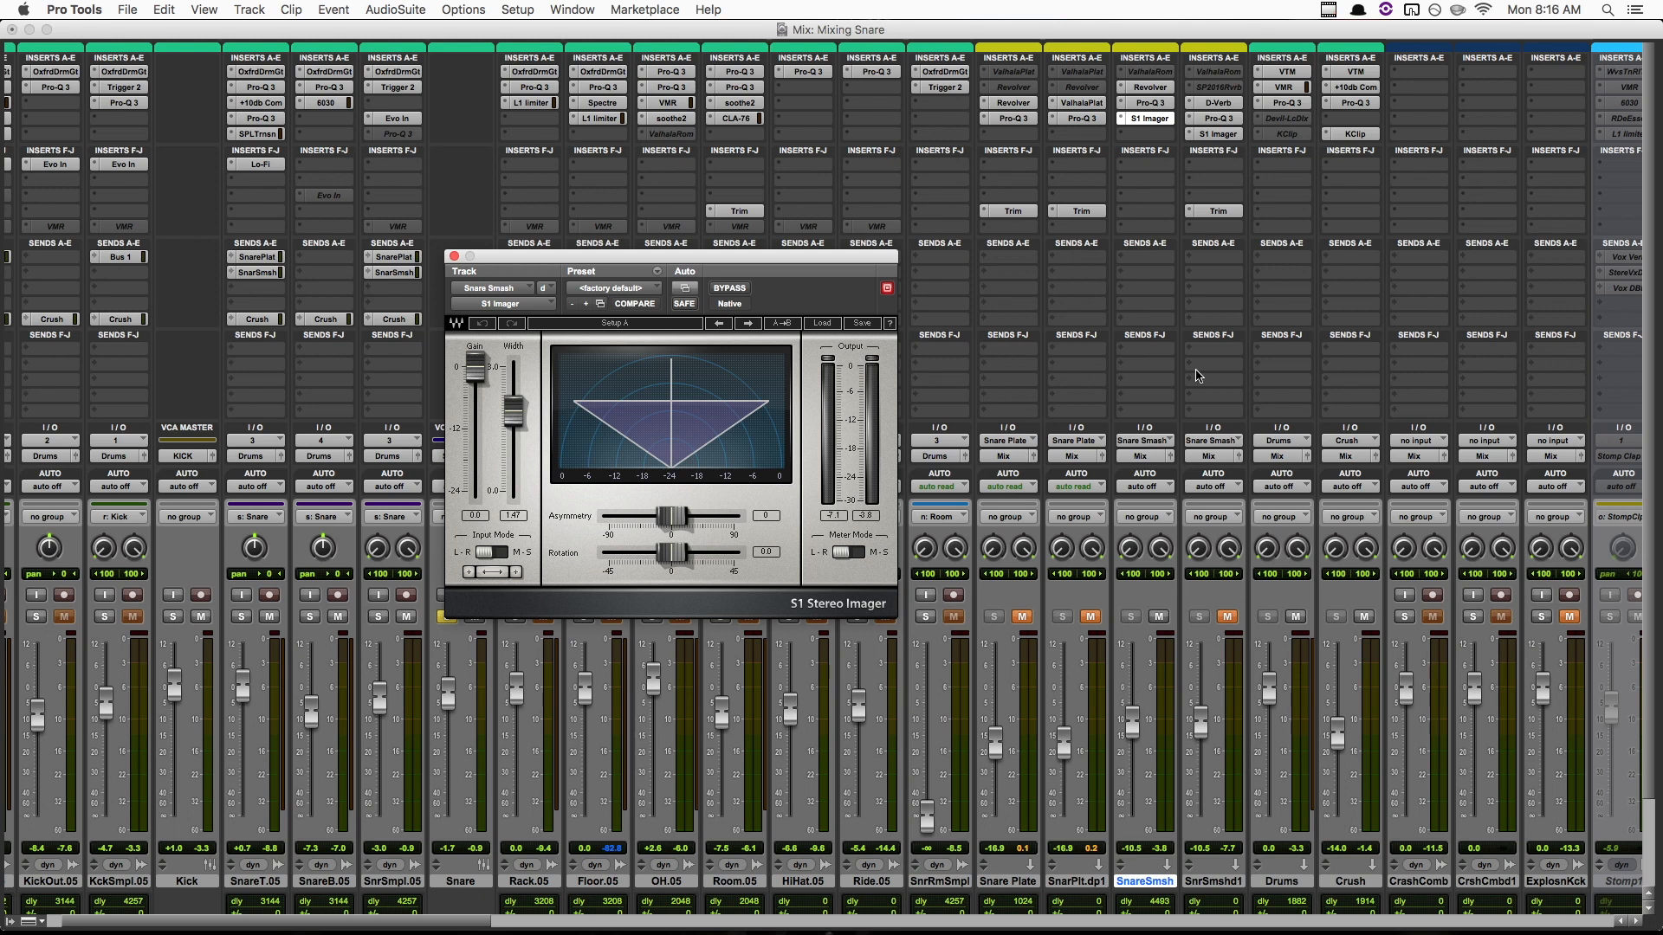
Select SnareSmsh and SnrSmshd1 together, toggle their mutes and show the D-Verb on SnrSmshd1.
{"action": "left_click", "coordinate": [1209, 882], "text": "shift"}
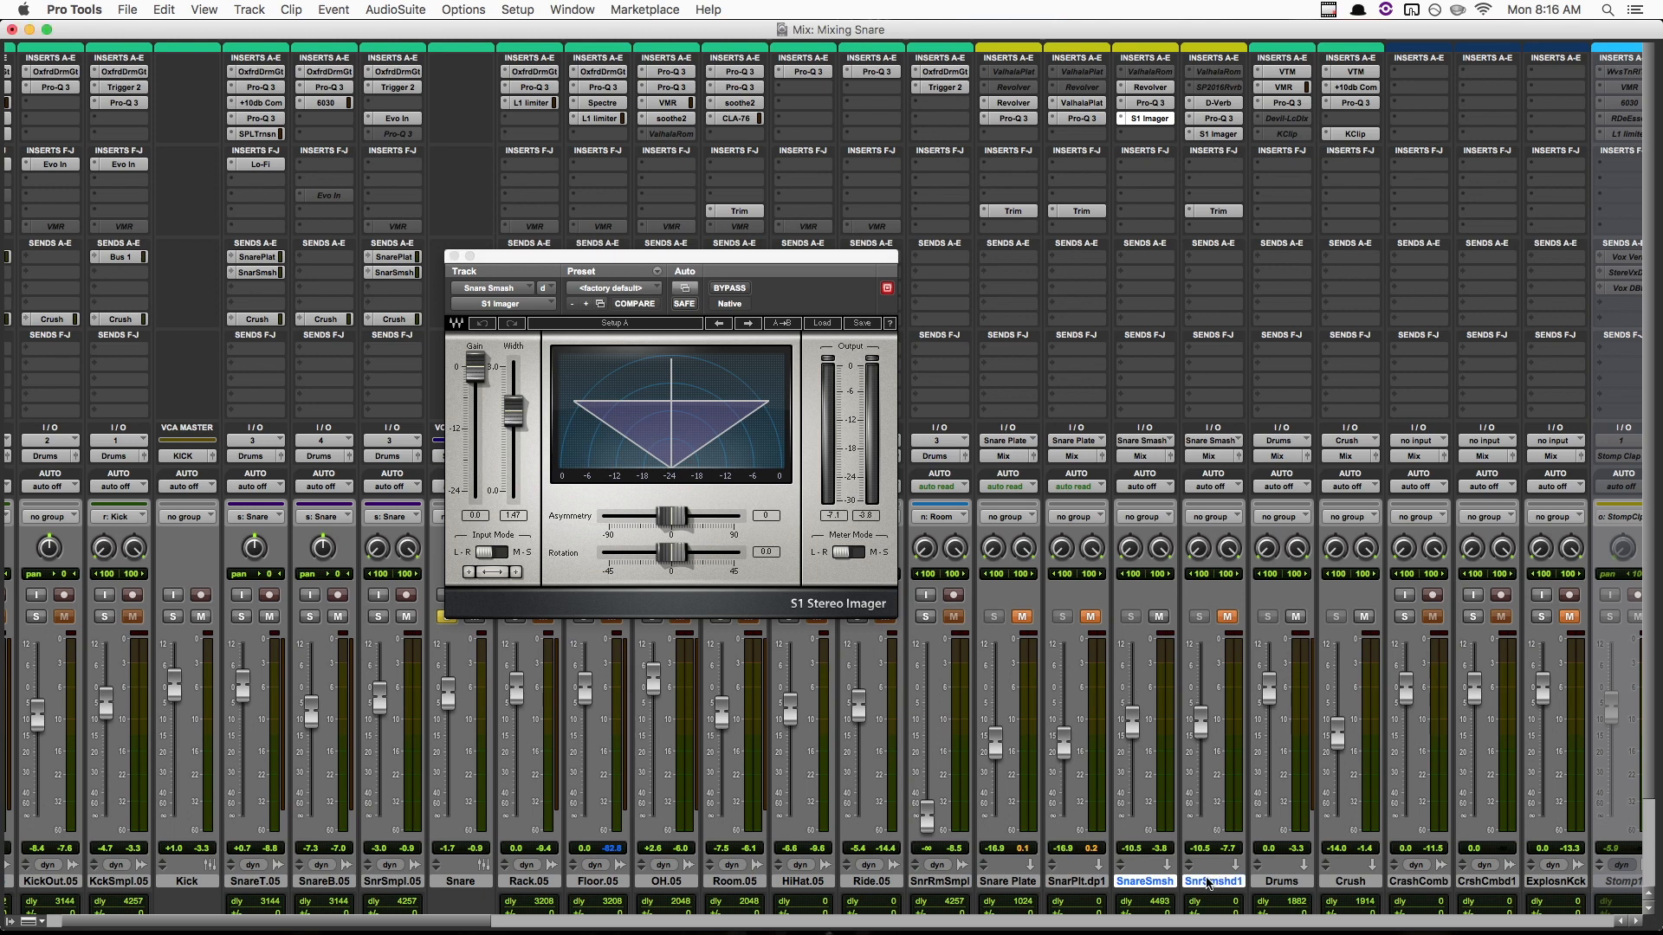
{"action": "key", "text": "shift+m"}
{"action": "left_click", "coordinate": [1227, 104]}
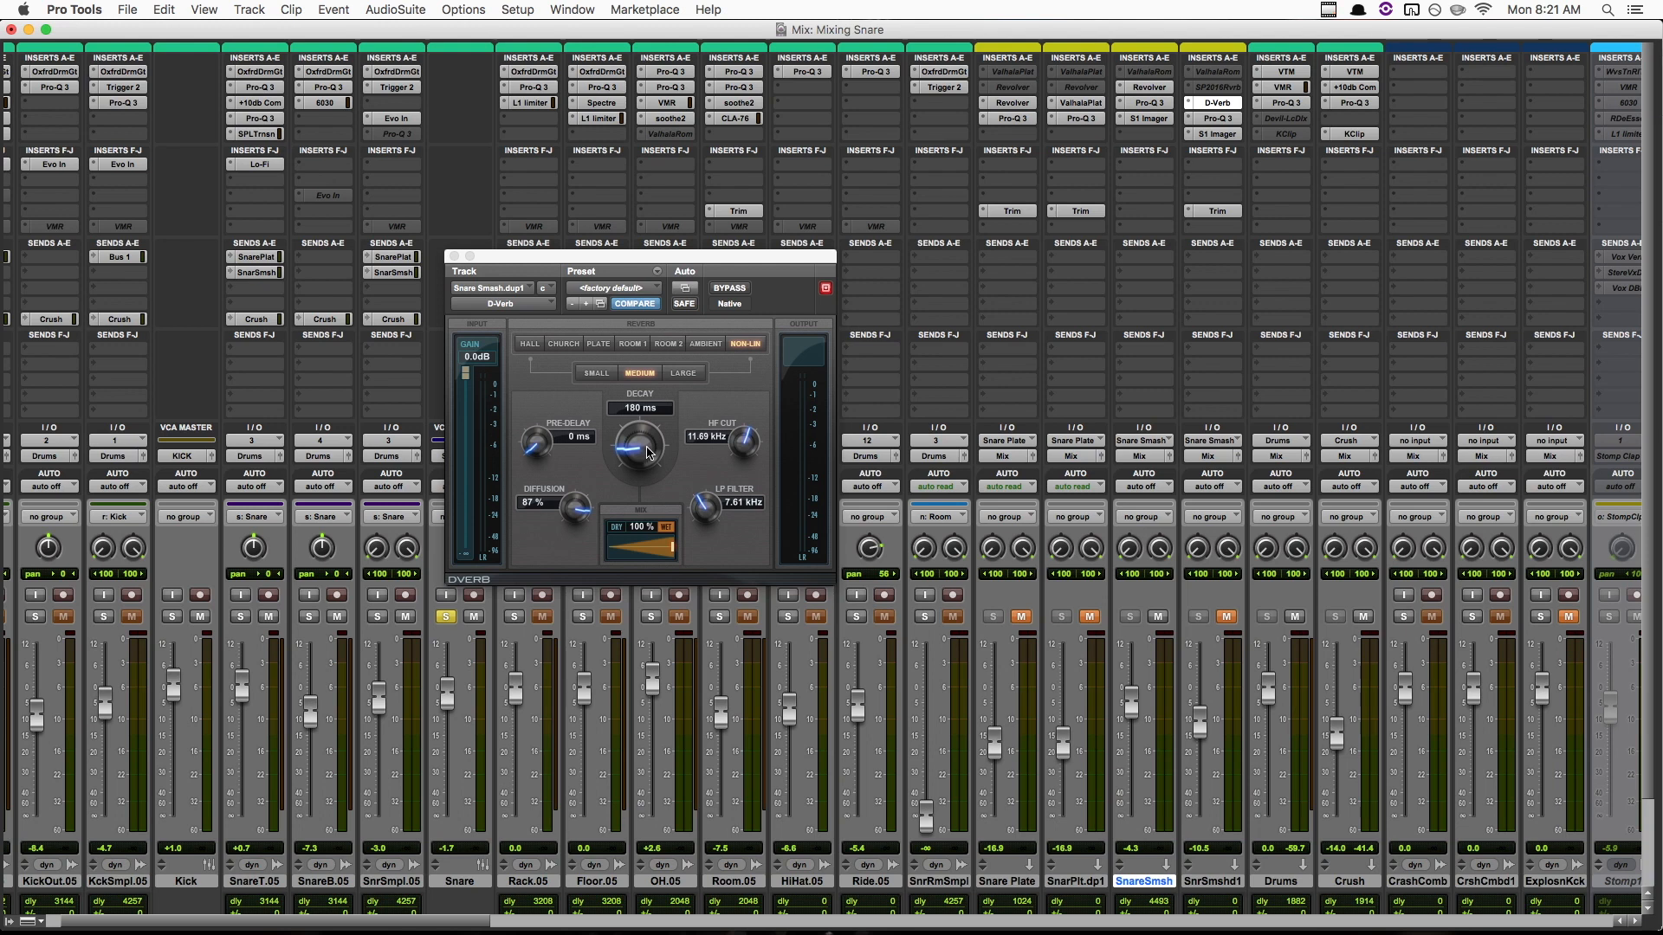
Set the SnareSmsh and SnrSmshd1 volume faders to -5.4 dB and start playback with both tracks selected.
{"action": "left_click_drag", "start_coordinate": [1132, 724], "coordinate": [1204, 712]}
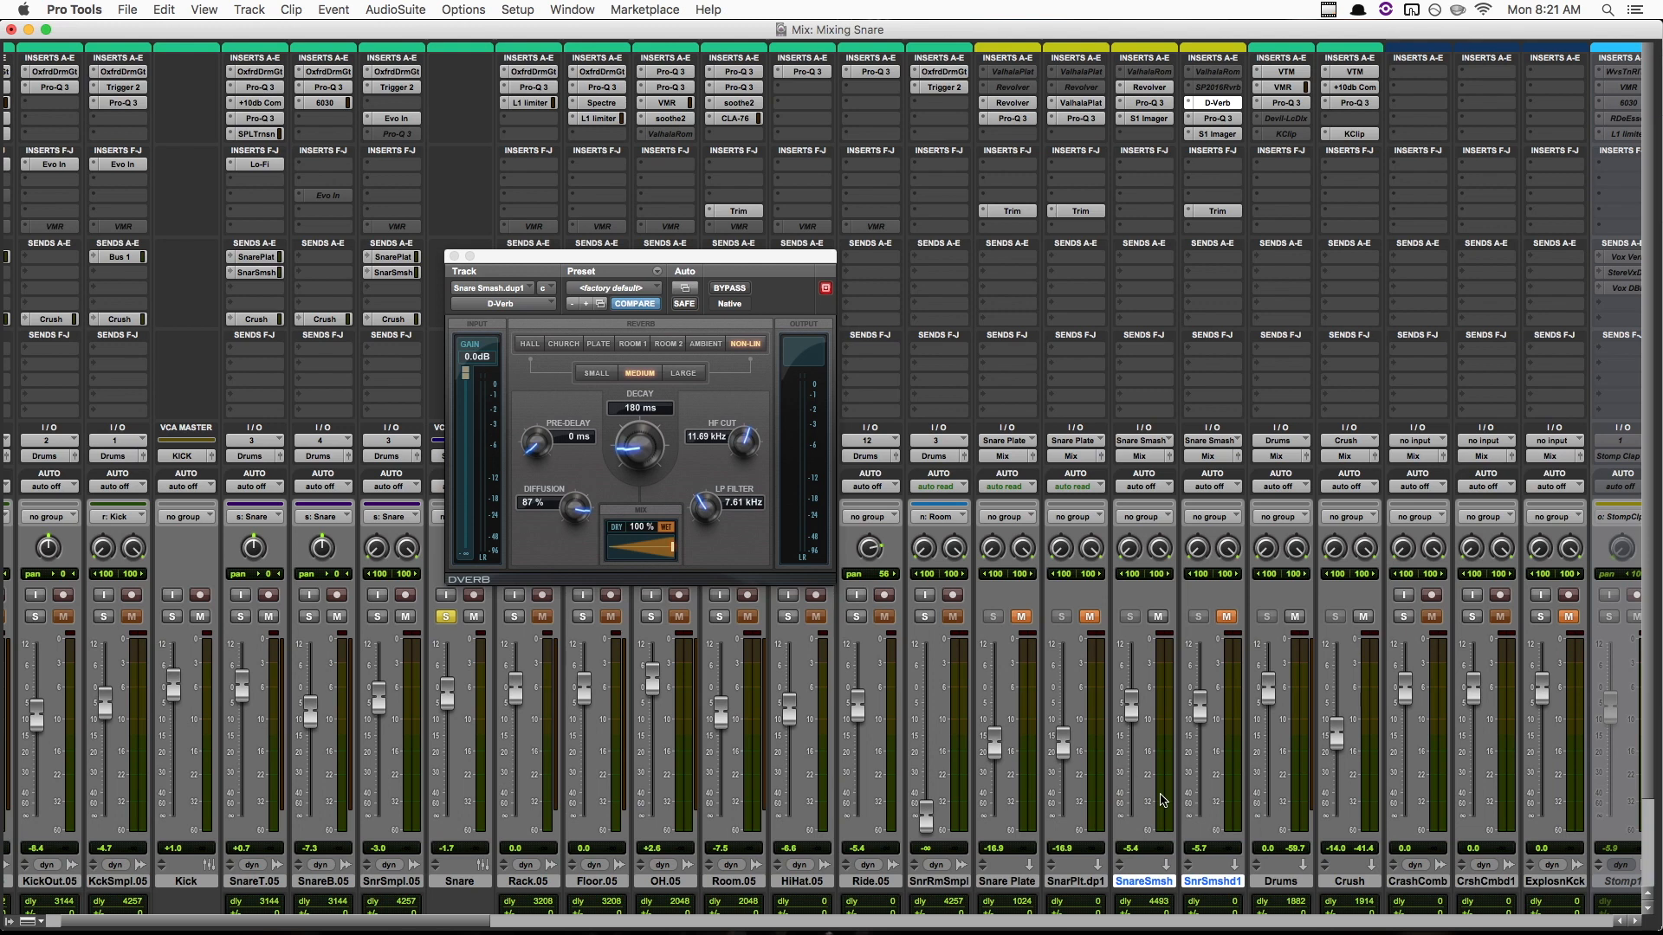
{"action": "key", "text": "space"}
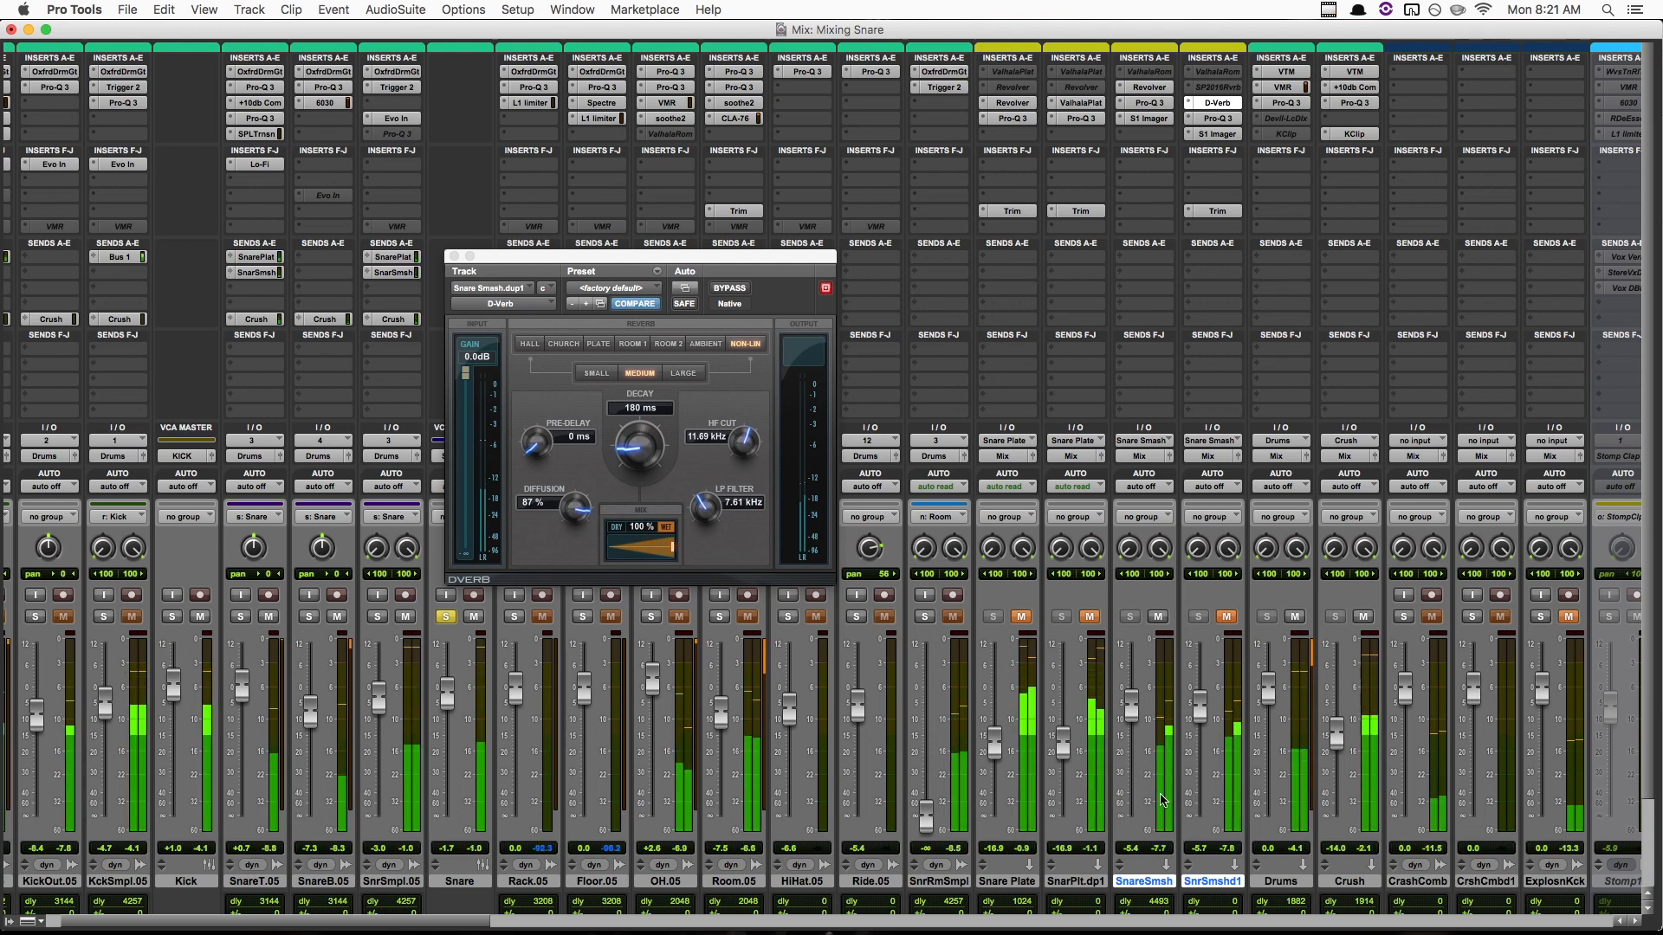
Swap the mutes between SnareSmsh and SnrSmshd1 repeatedly during playback to compare the Revolver and D-Verb reverbs.
{"action": "key", "text": "shift+m"}
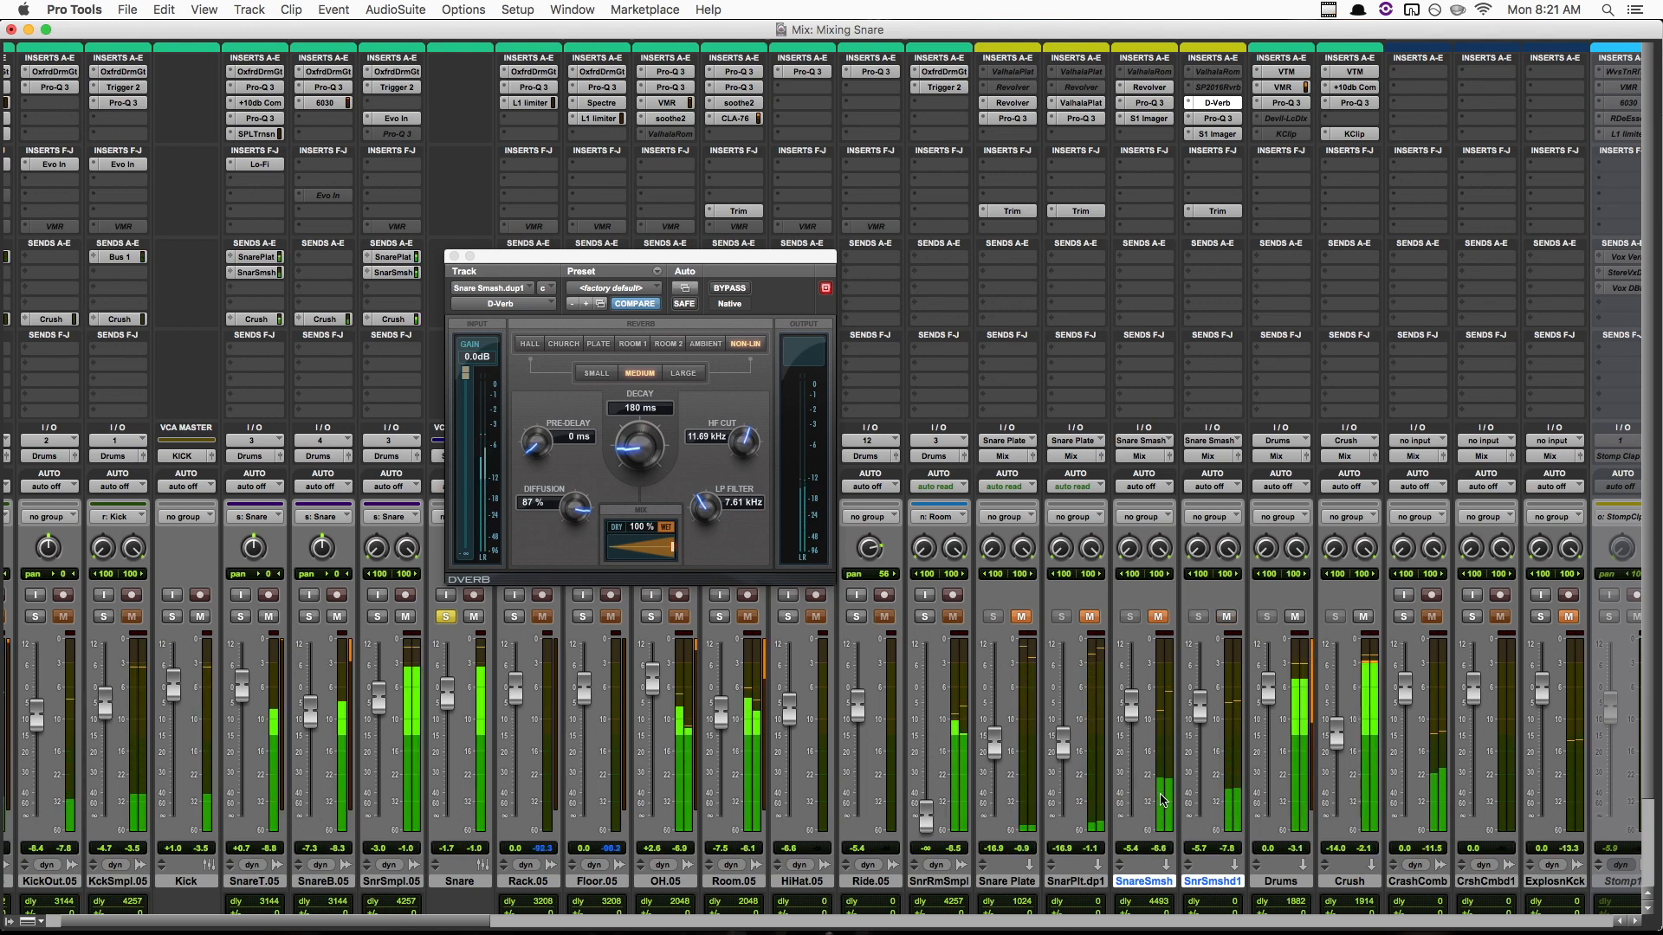
{"action": "key", "text": "shift+m"}
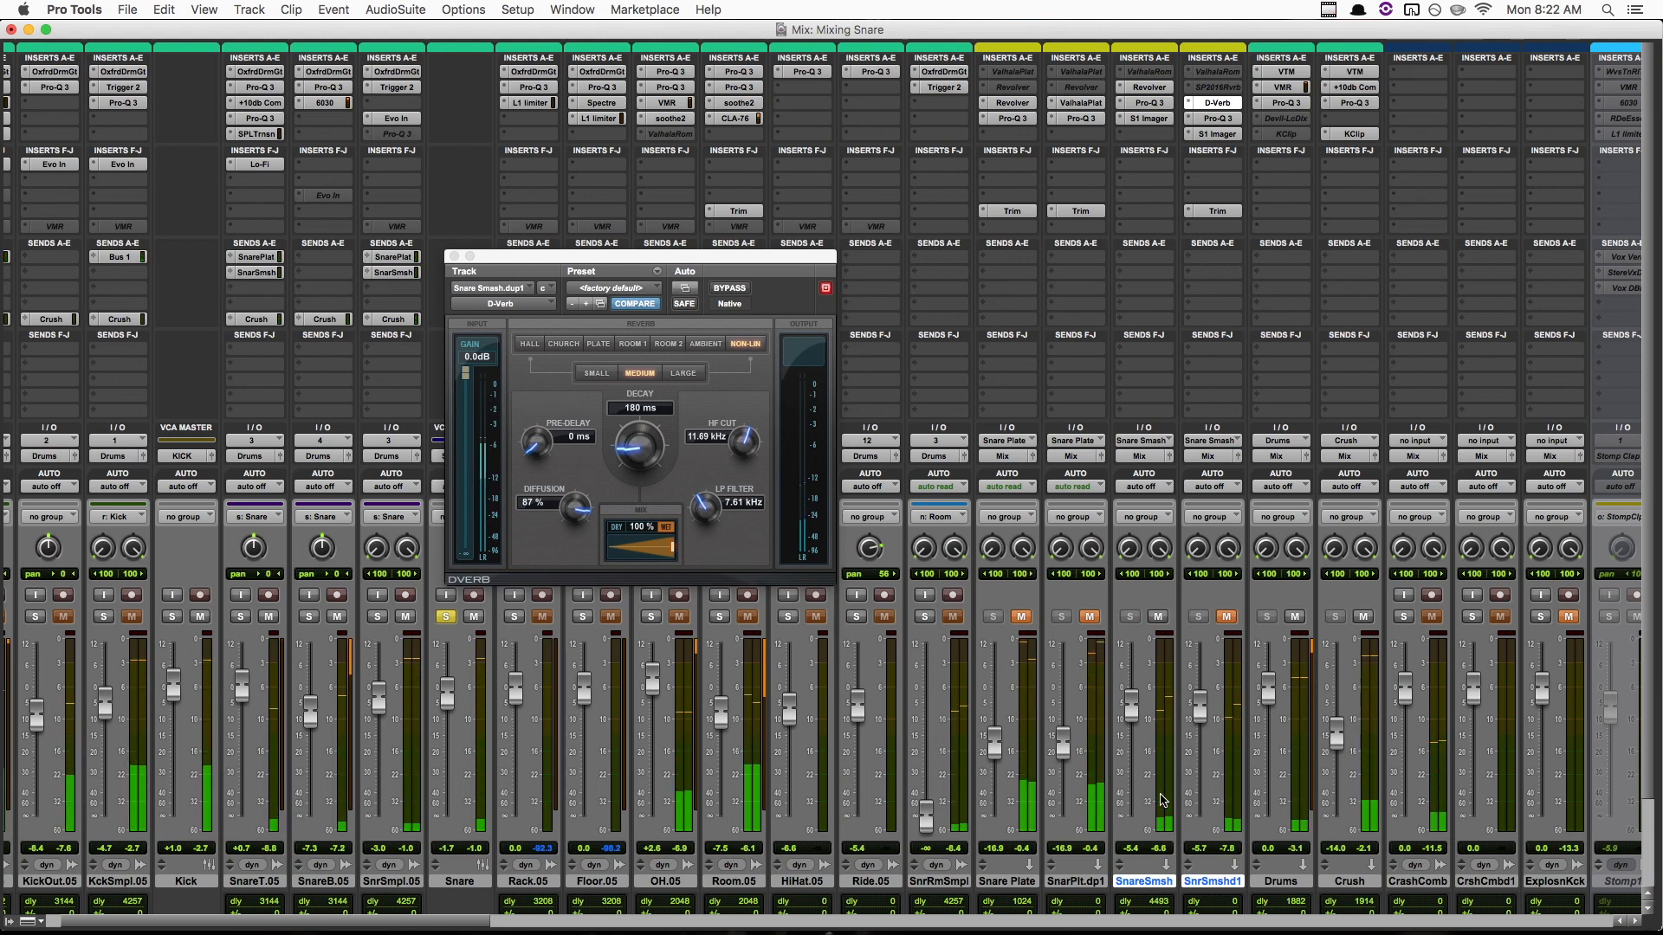
{"action": "key", "text": "shift+m"}
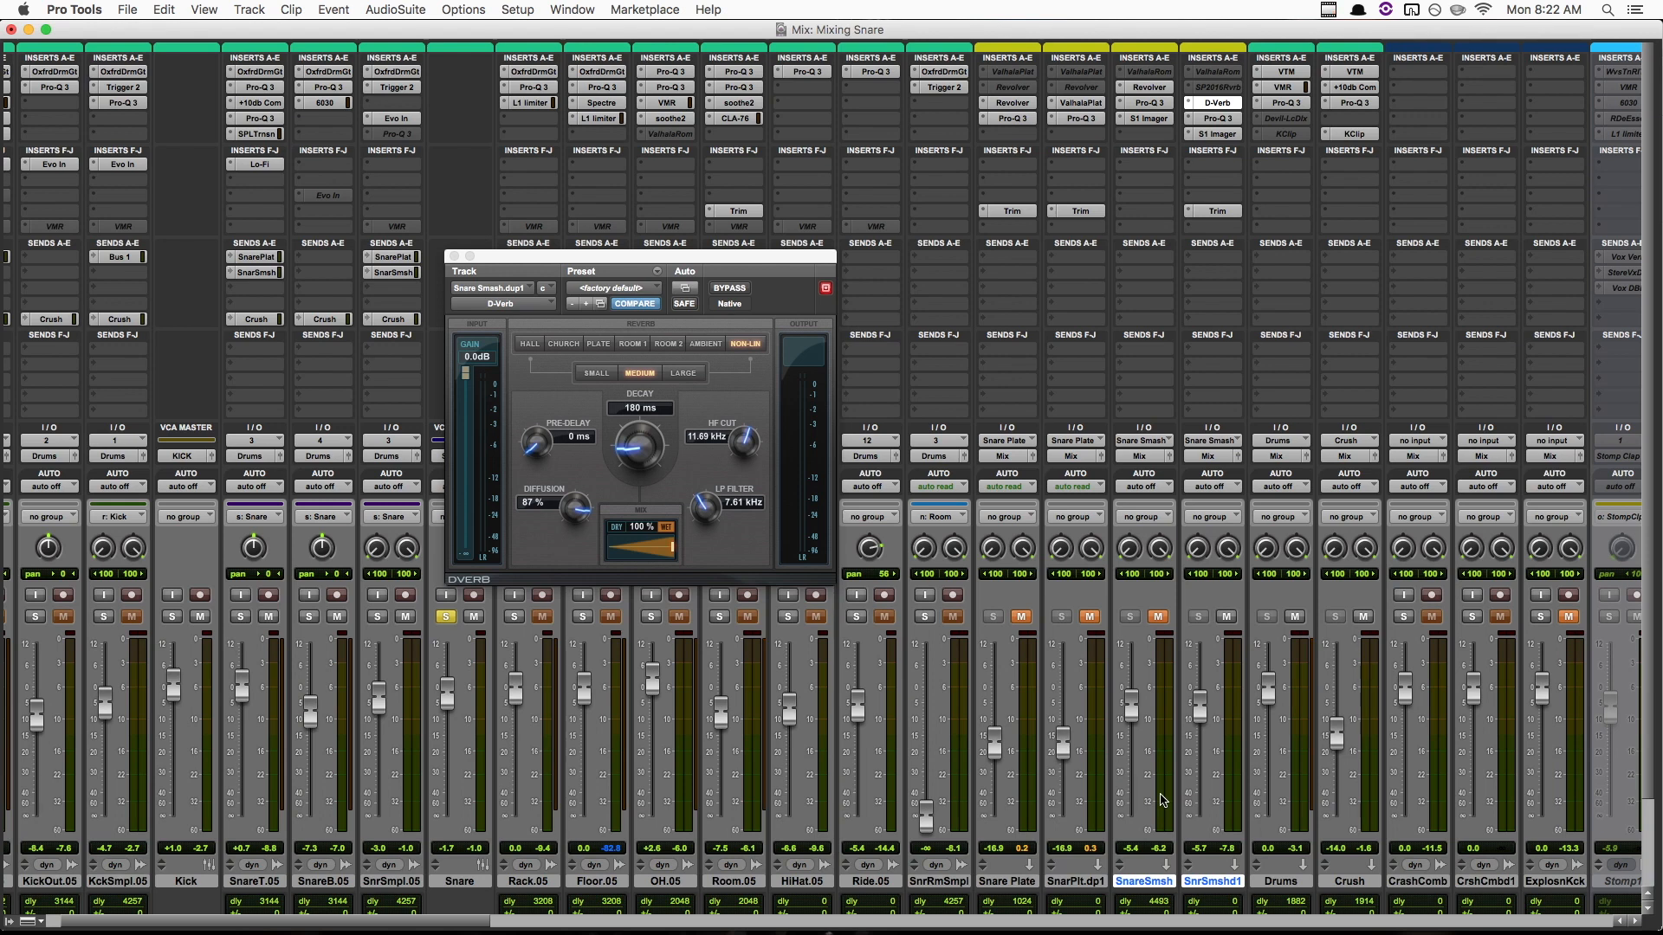
{"action": "key", "text": "shift+m"}
Undo the recent fader changes on SnareSmsh and SnrSmshd1, and unsolo the Snare VCA master.
{"action": "key", "text": "super+z"}
{"action": "key", "text": "super+z"}
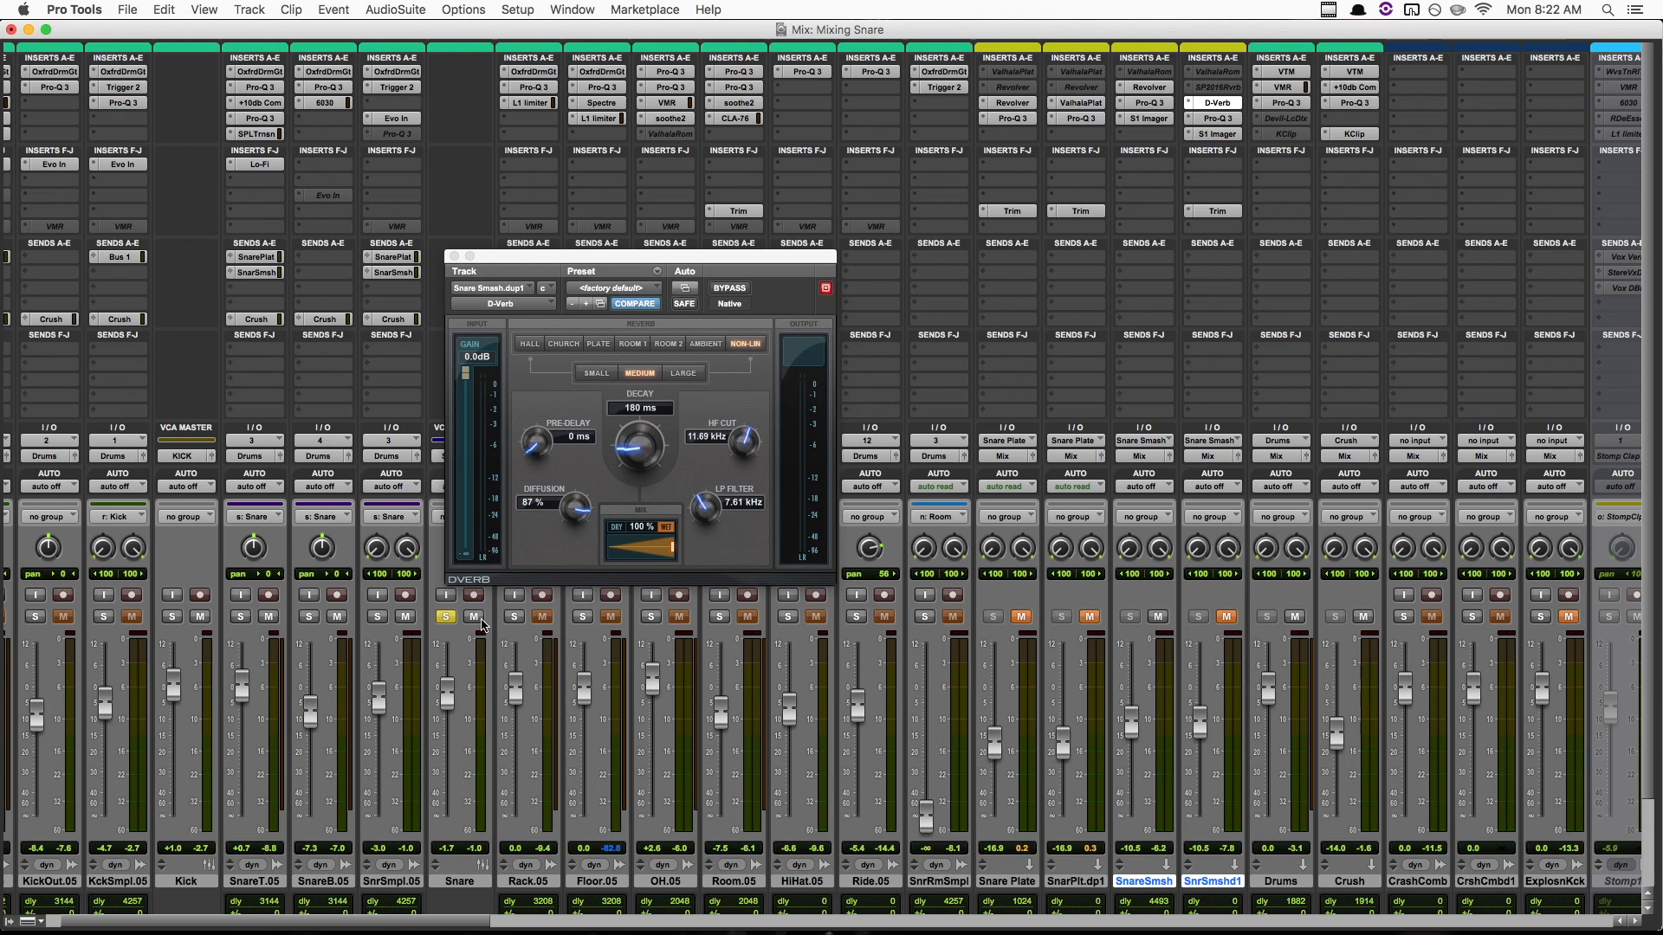
{"action": "left_click", "coordinate": [449, 617]}
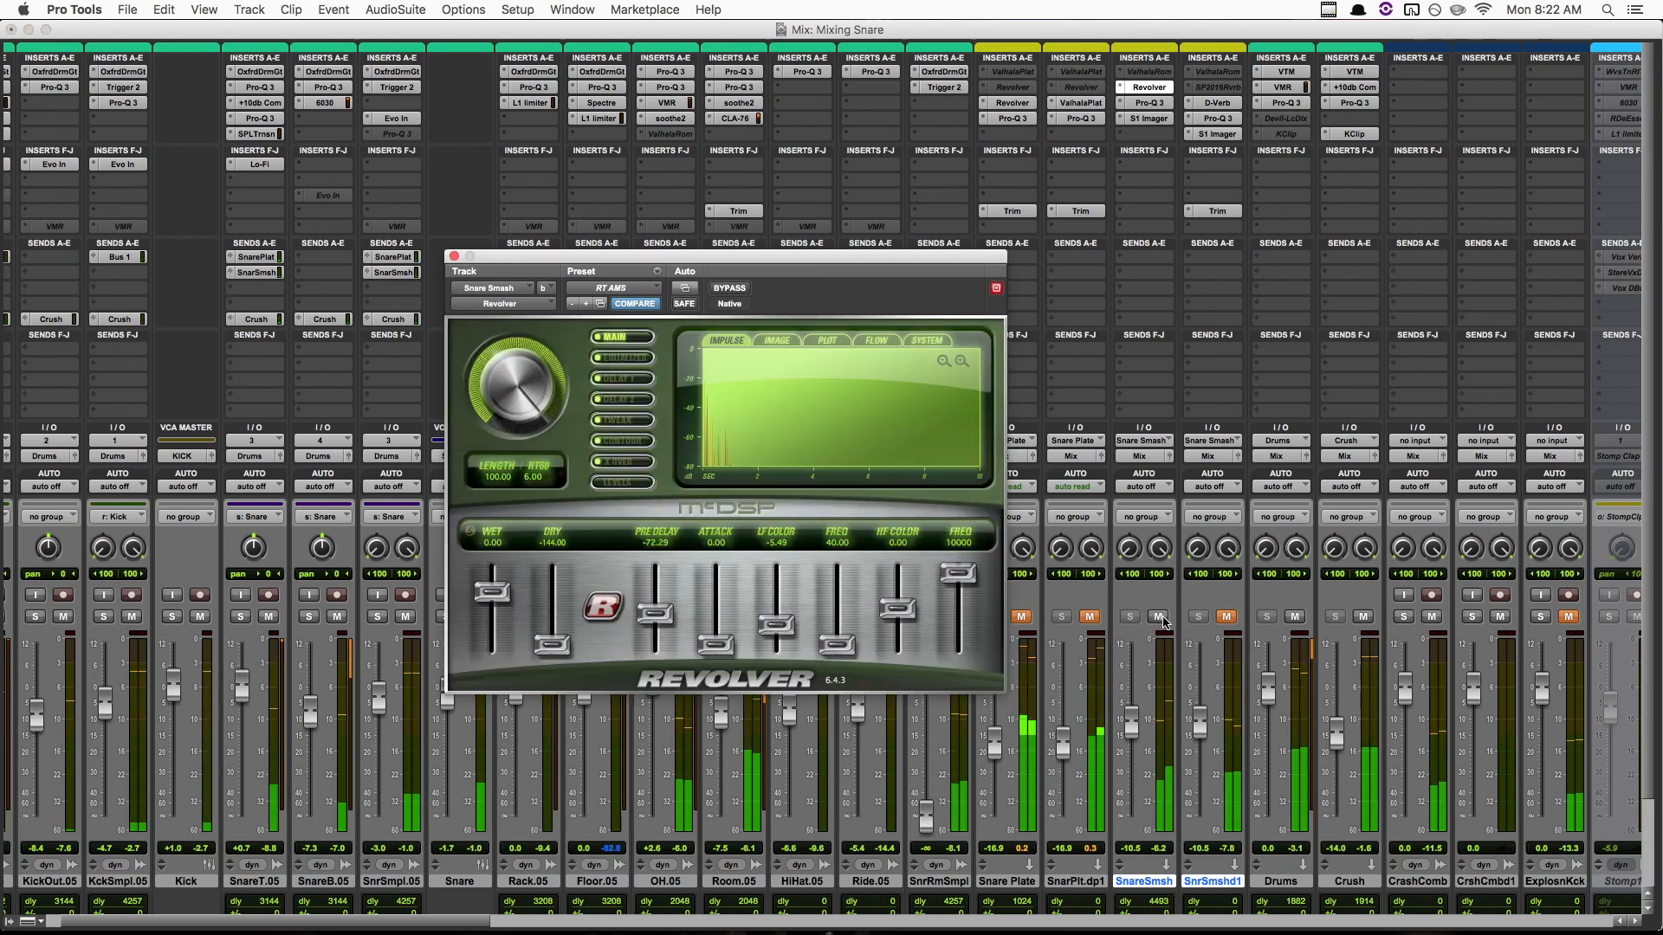
Raise the SnareSmsh fader to -5.8 dB during playback, toggling its mute before and after to compare the effect.
{"action": "left_click", "coordinate": [1159, 617]}
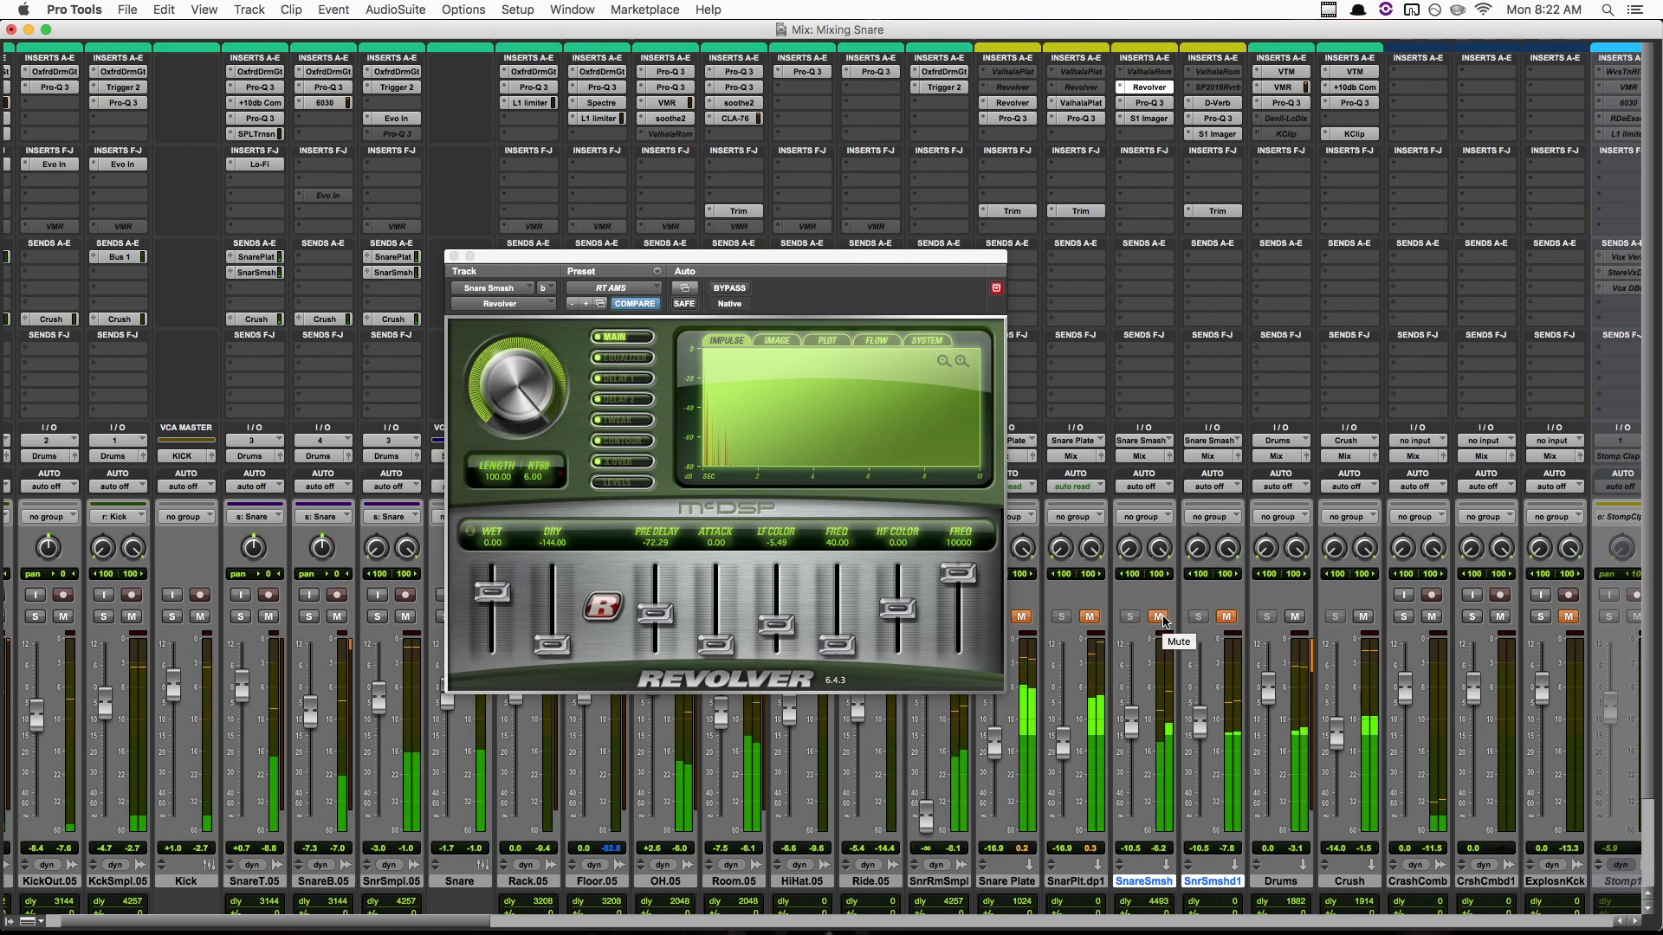
{"action": "left_click", "coordinate": [1159, 616]}
{"action": "left_click_drag", "start_coordinate": [1134, 726], "coordinate": [1130, 700]}
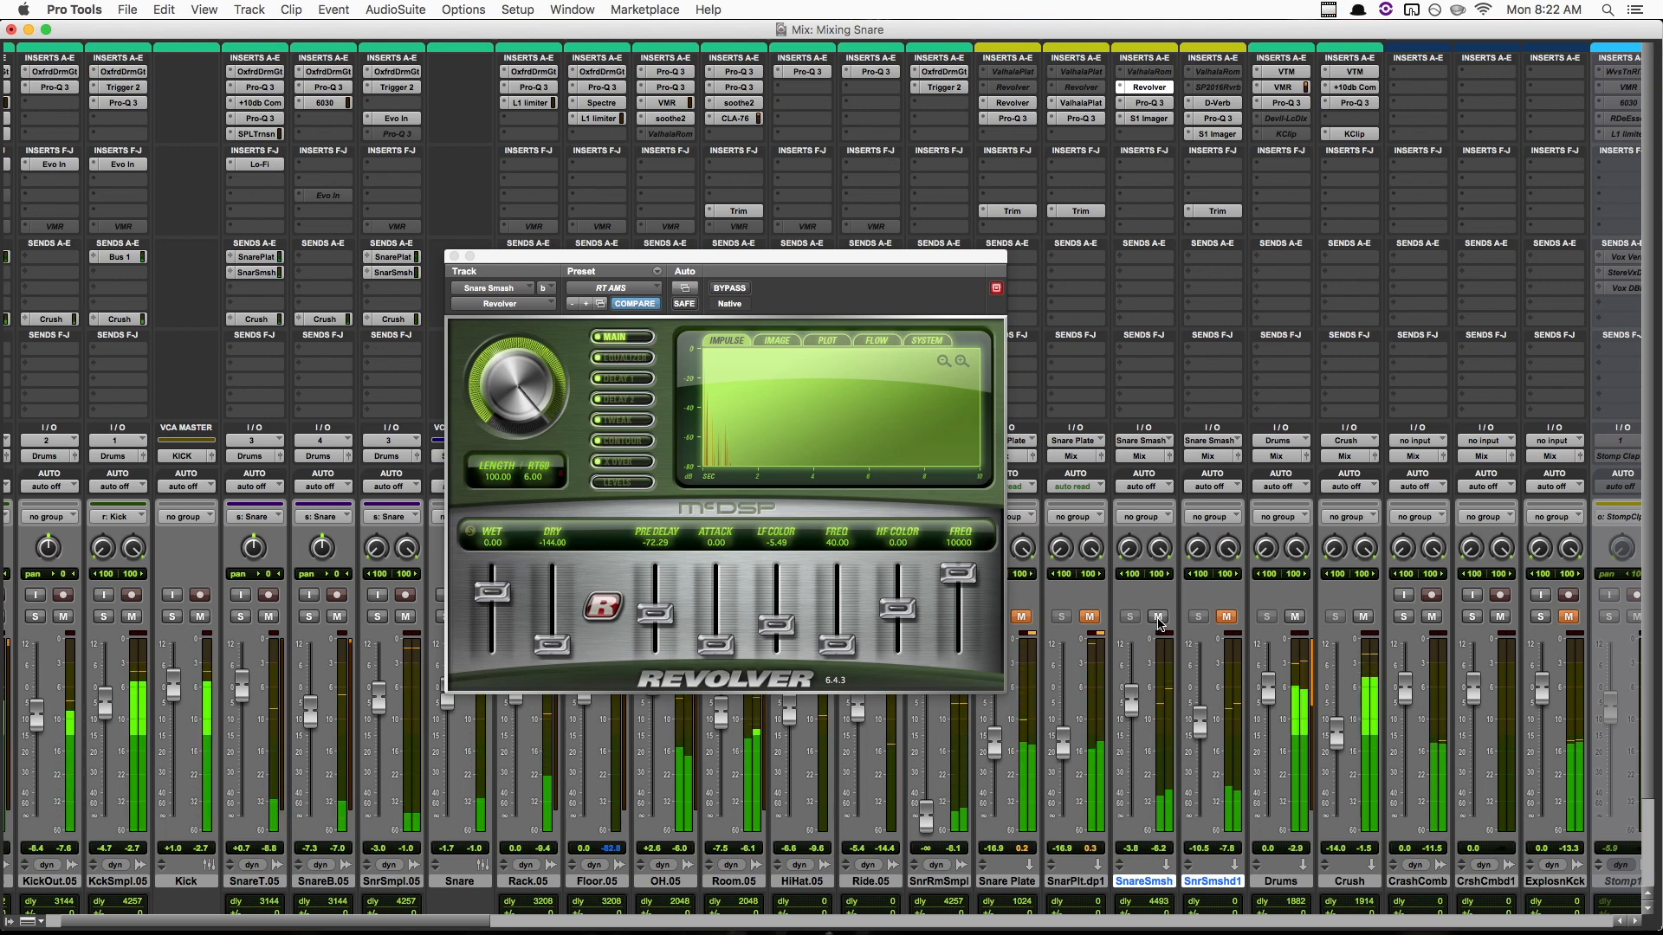
{"action": "left_click", "coordinate": [1158, 616]}
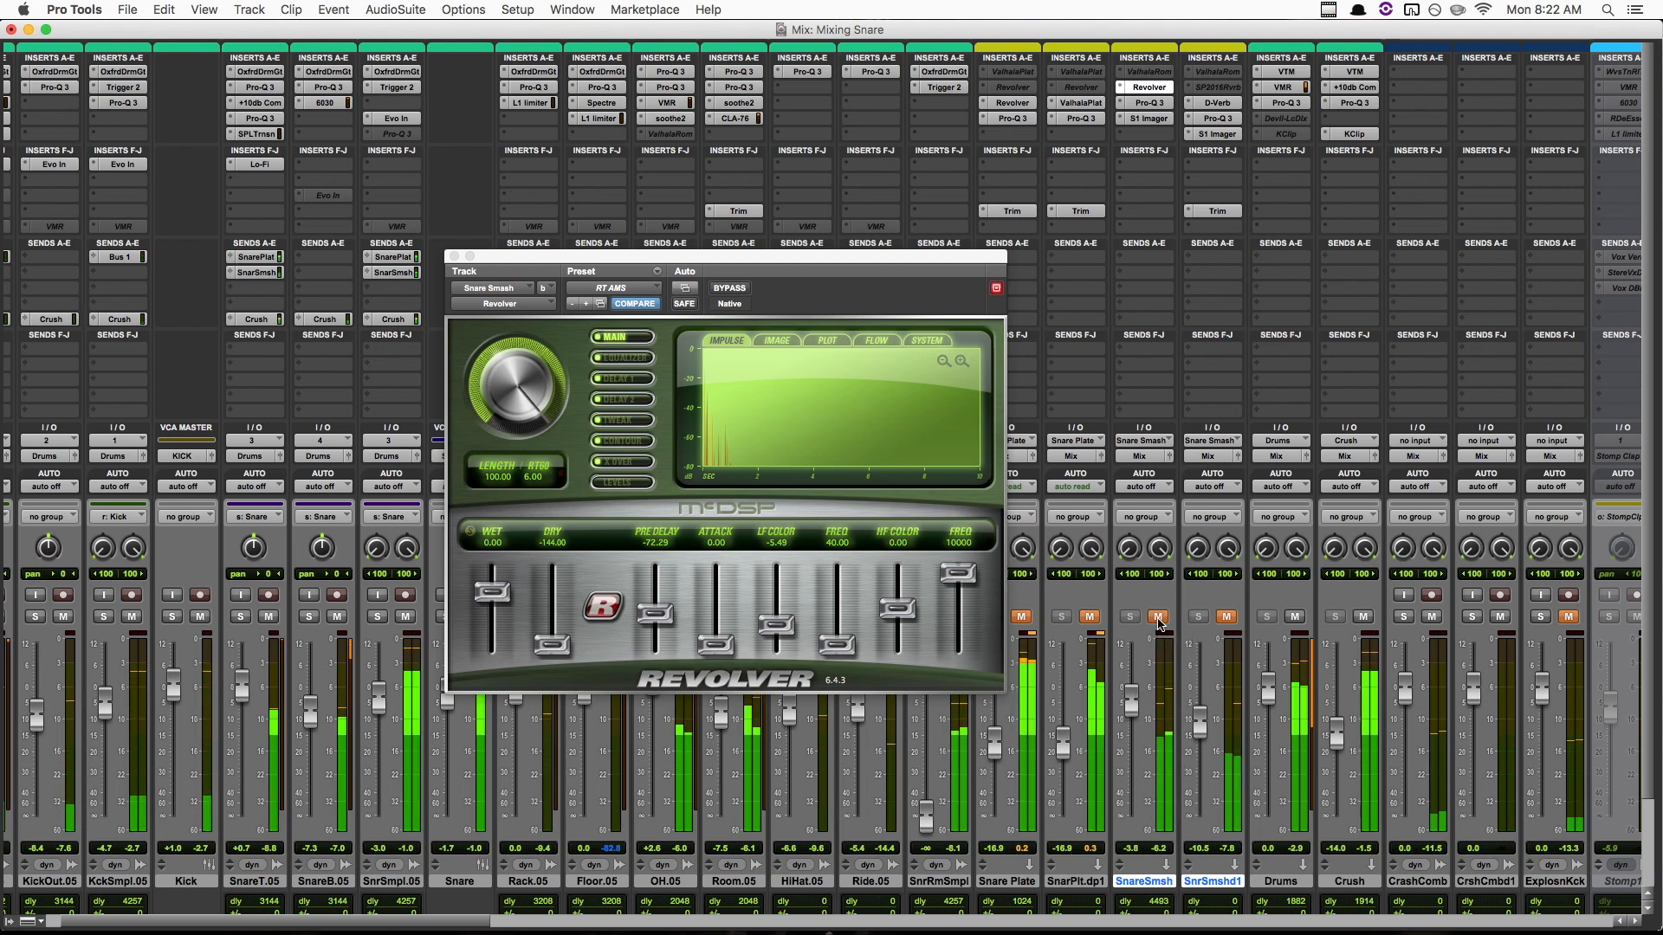
{"action": "left_click", "coordinate": [1158, 616]}
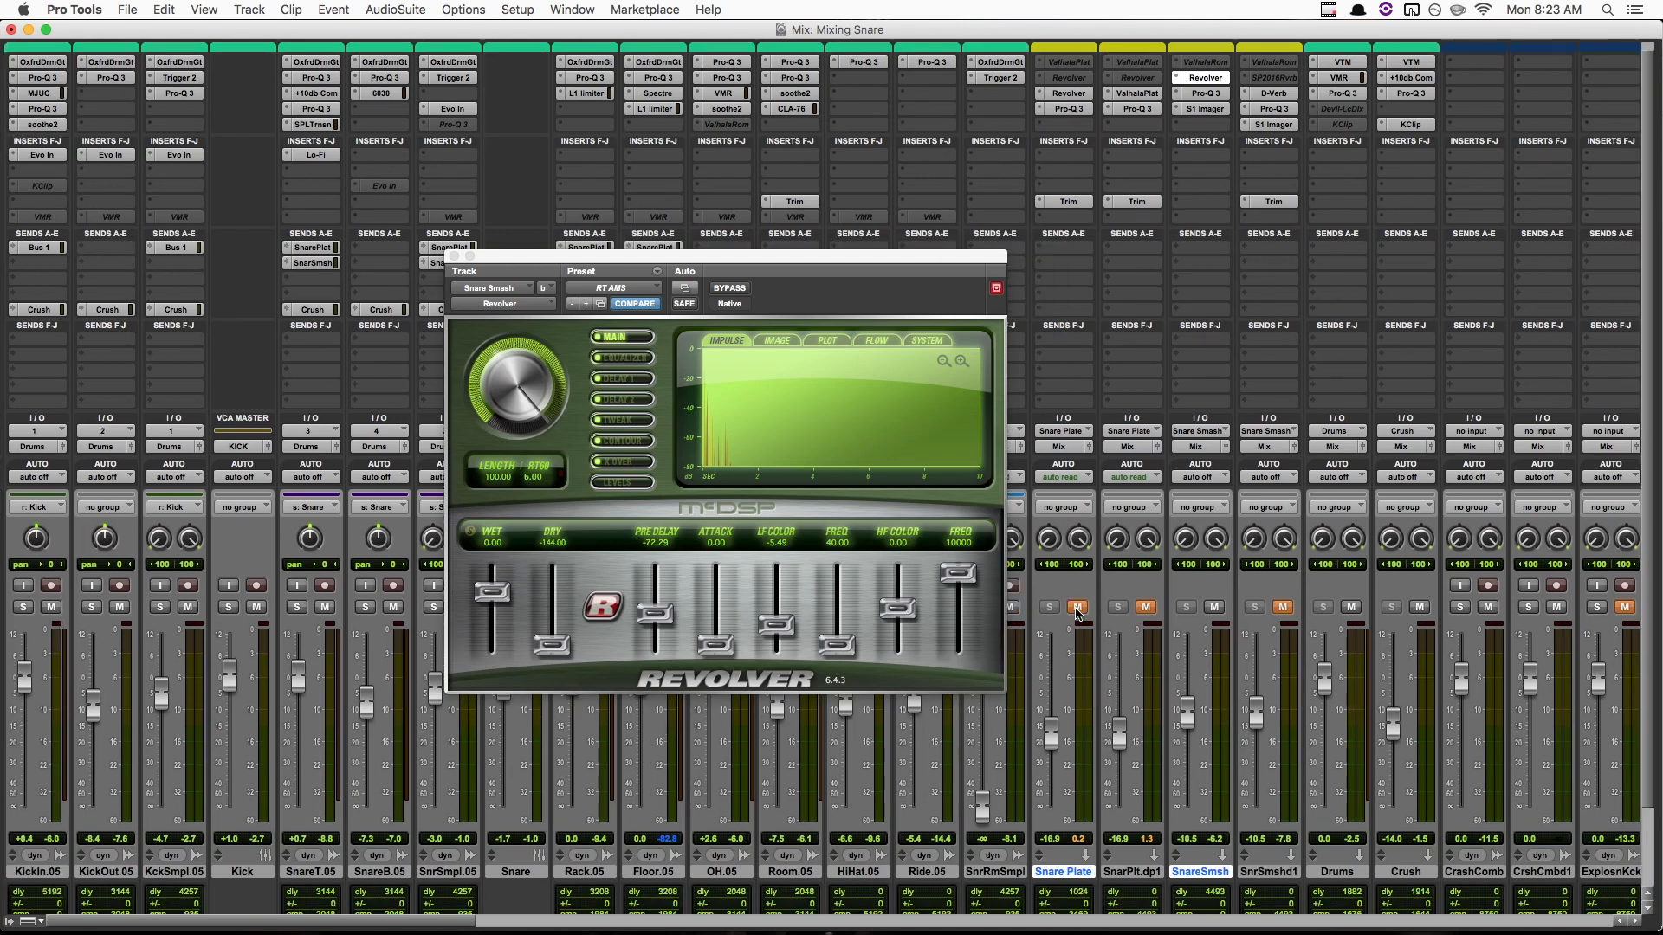
Toggle the mutes of Snare Plate and SnareSmsh together during playback, leave both unmuted and close the Revolver window.
{"action": "left_click", "coordinate": [1076, 609]}
{"action": "left_click", "coordinate": [1077, 609]}
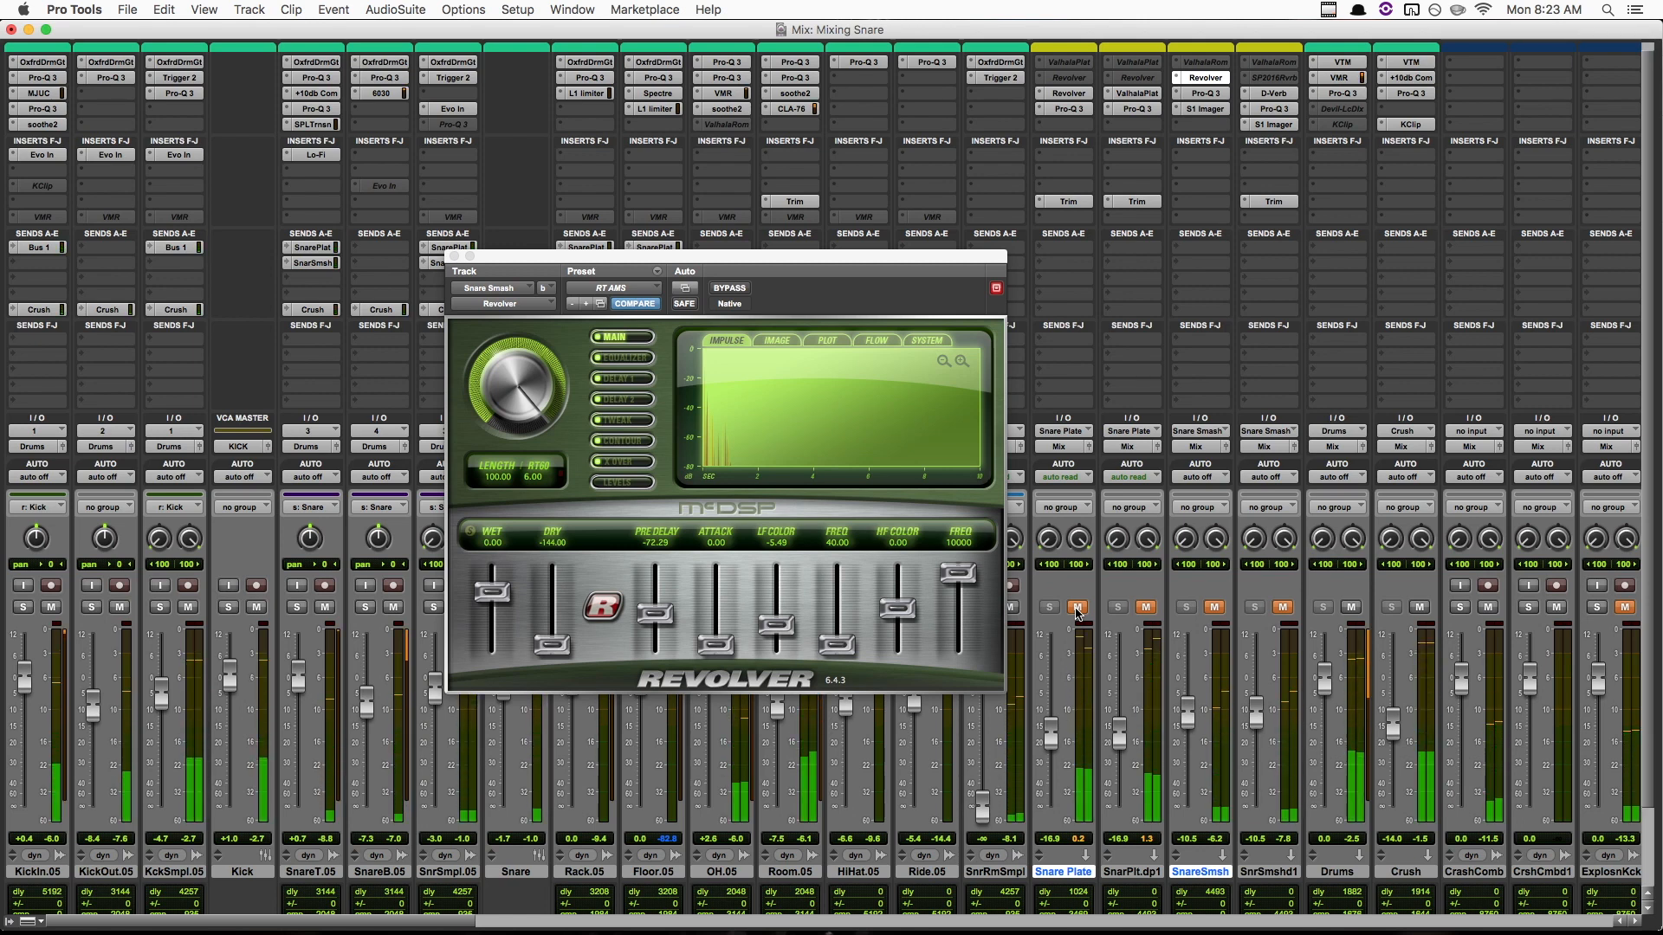
{"action": "left_click", "coordinate": [1077, 609]}
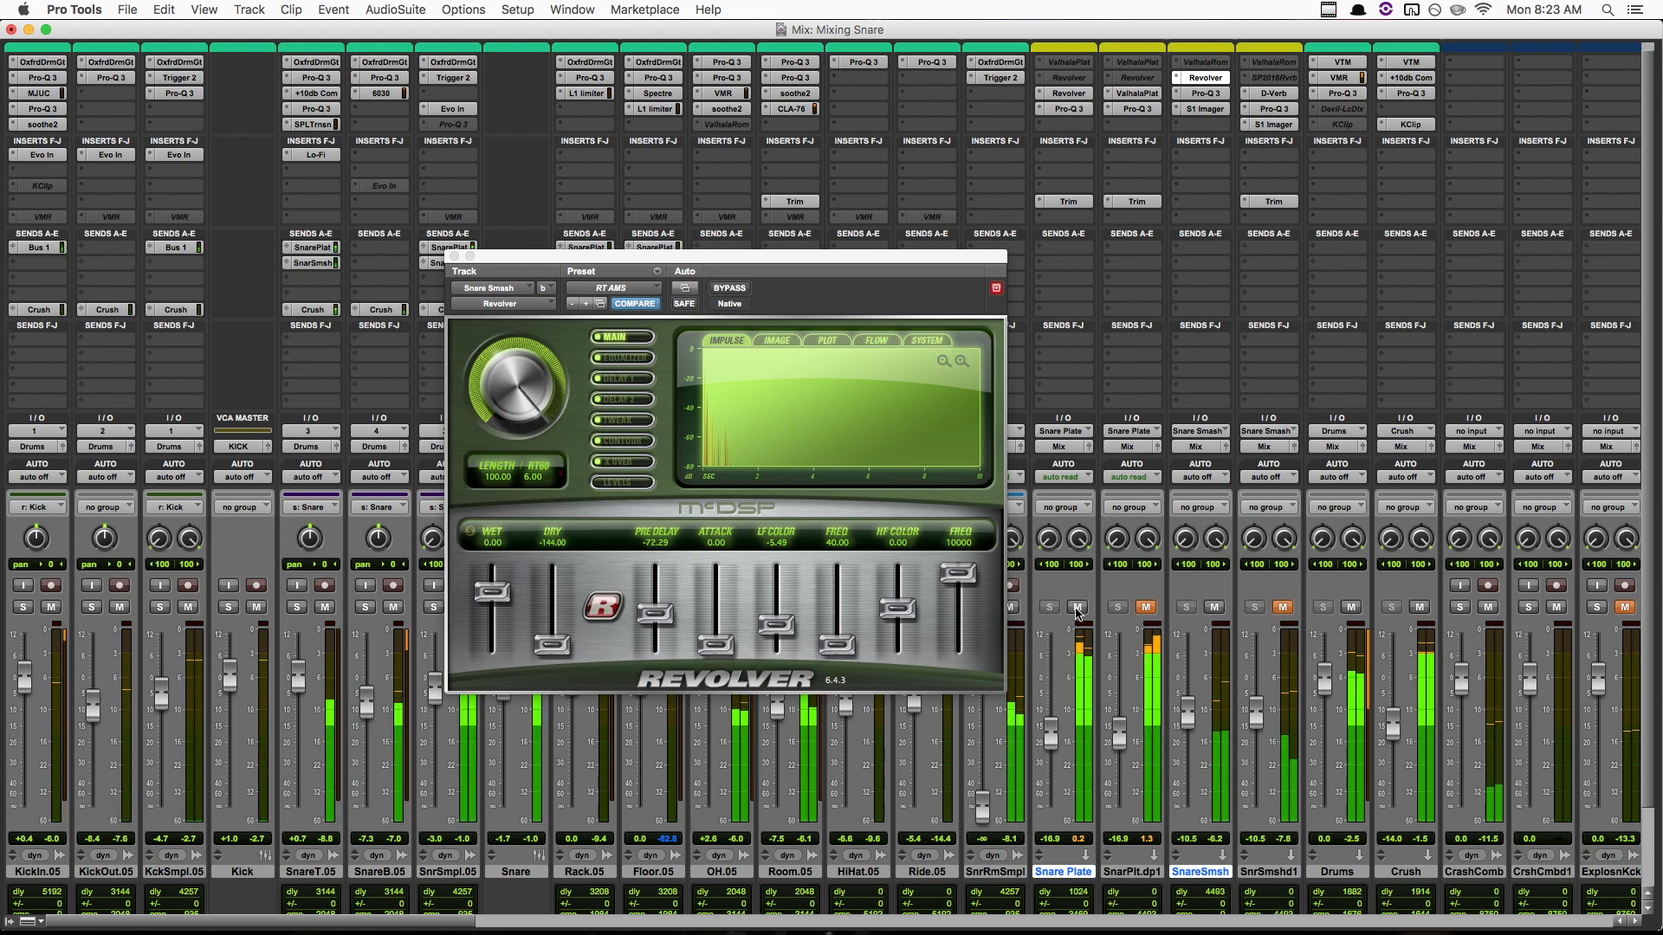
{"action": "left_click", "coordinate": [1076, 609]}
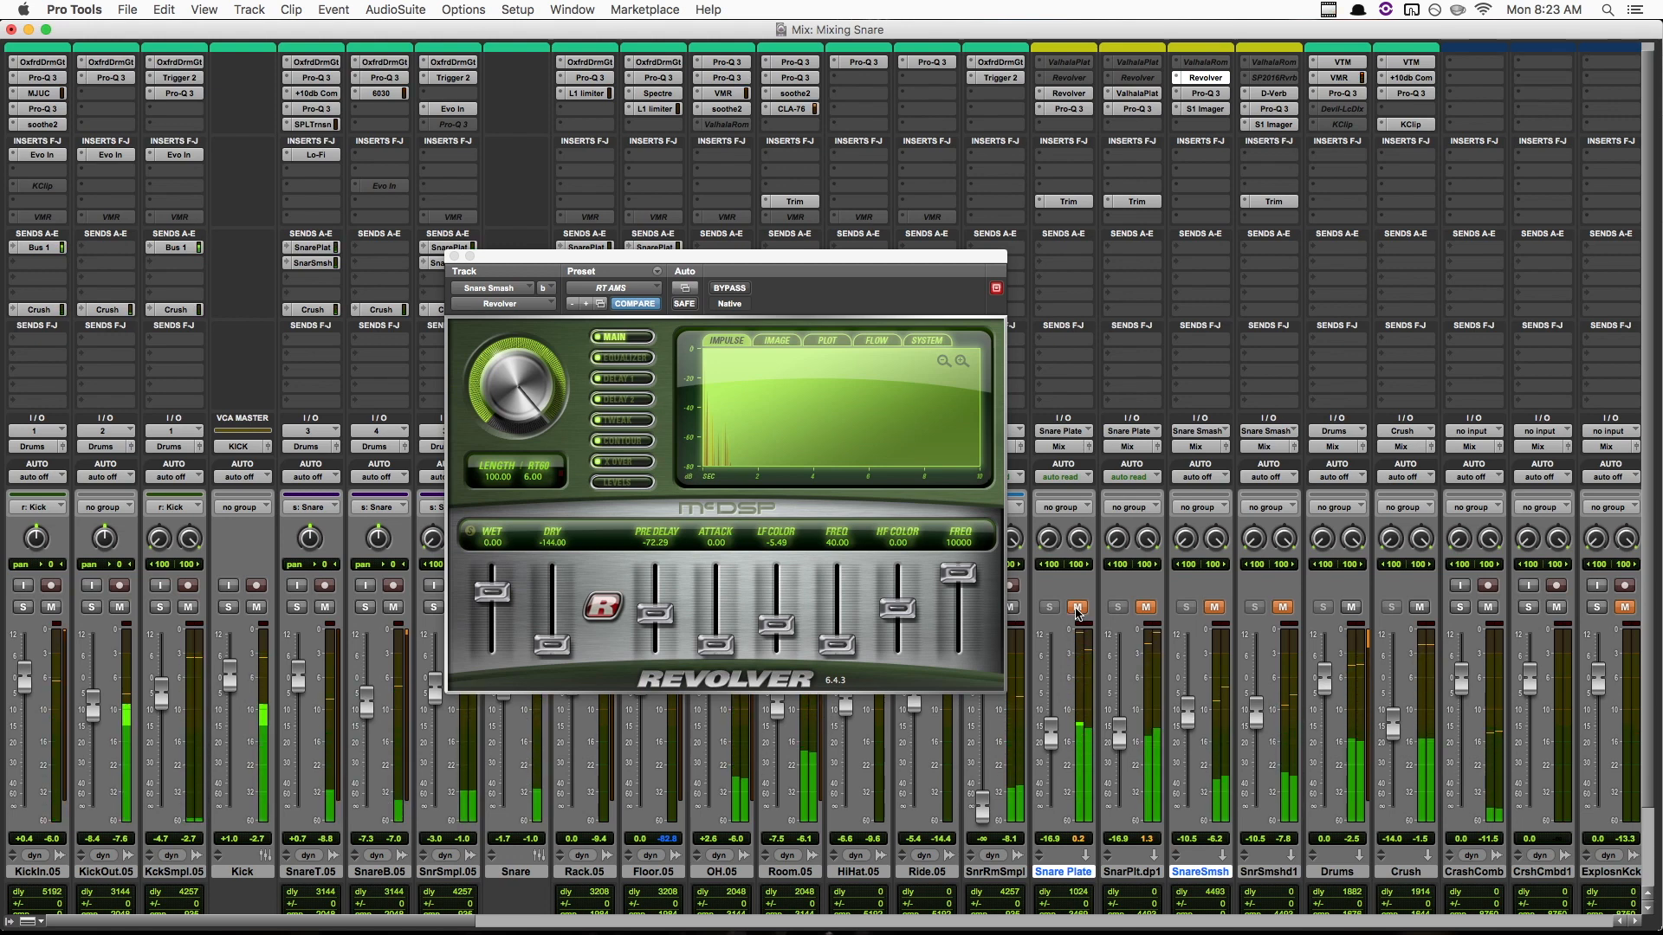
{"action": "left_click", "coordinate": [1077, 609]}
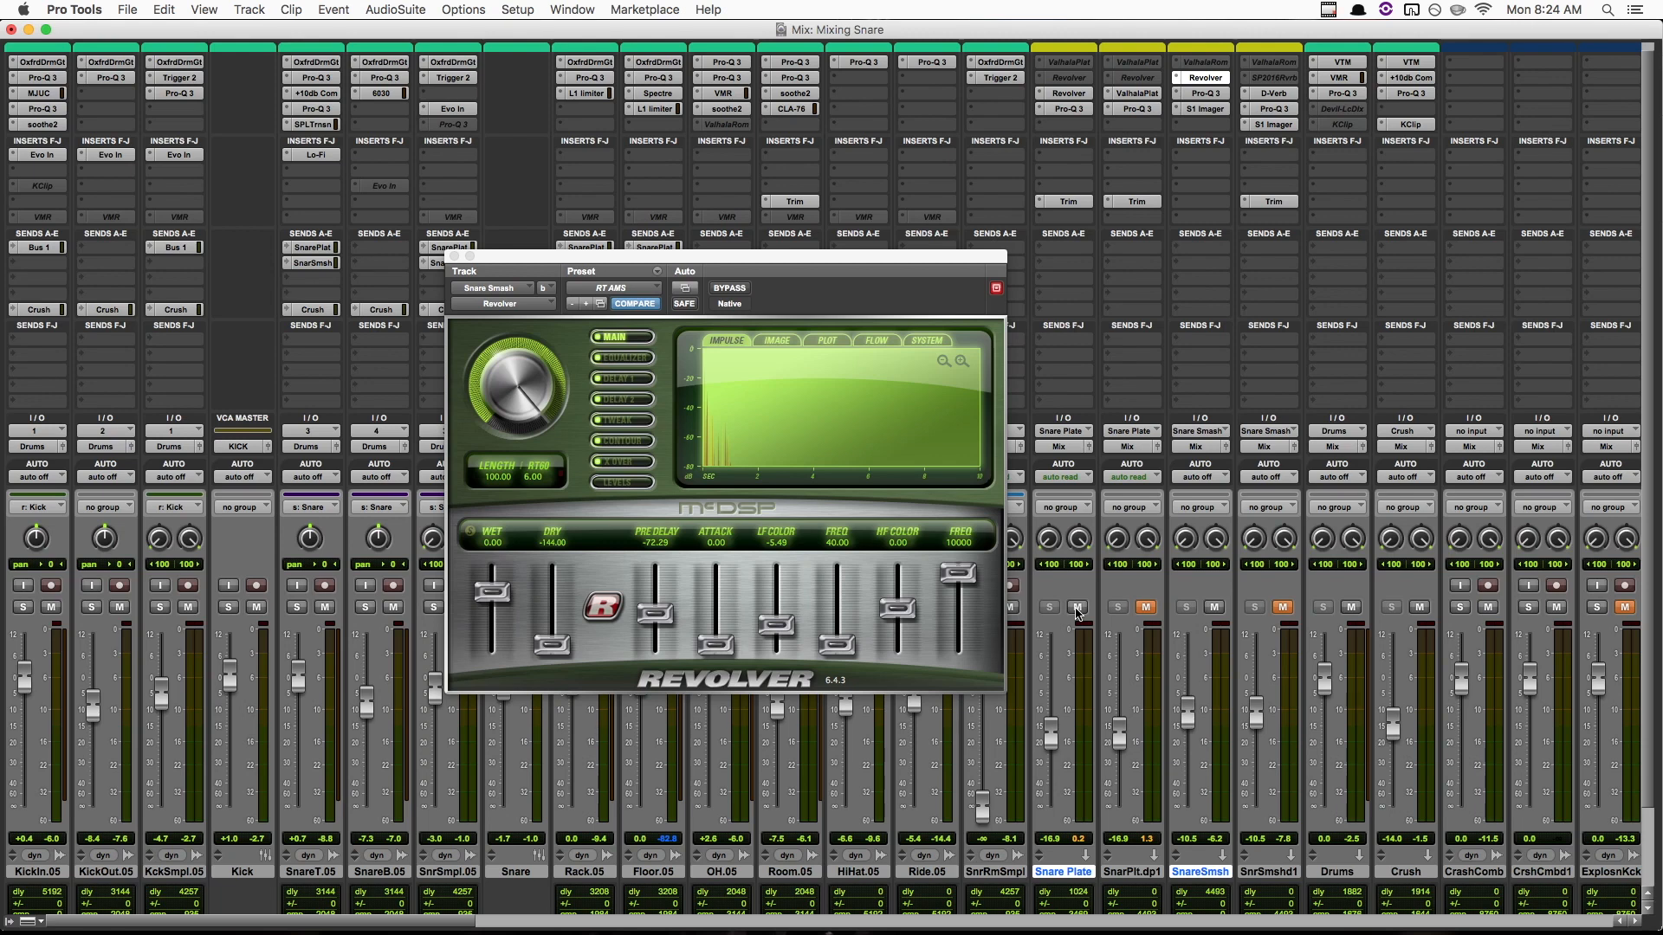
{"action": "key", "text": "super+w"}
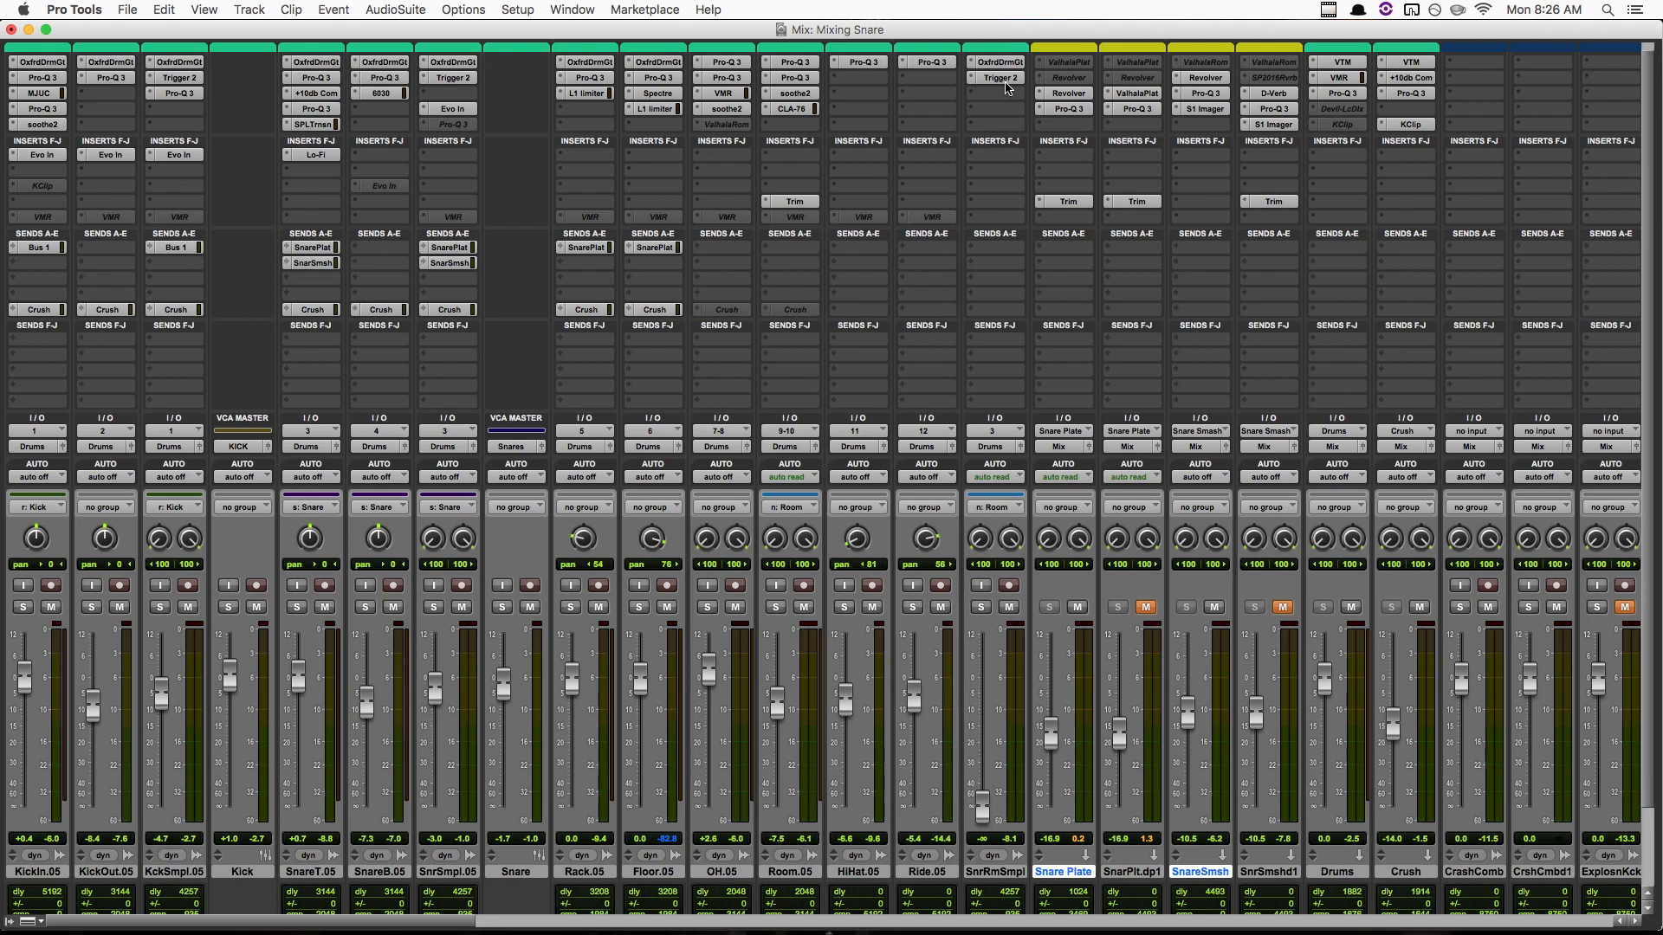
Set the SnrRmSmpl fader to 0 dB, solo the track and start playback with its Trigger 2 plug-in shown.
{"action": "left_click", "coordinate": [982, 802], "text": "alt"}
{"action": "left_click", "coordinate": [980, 607]}
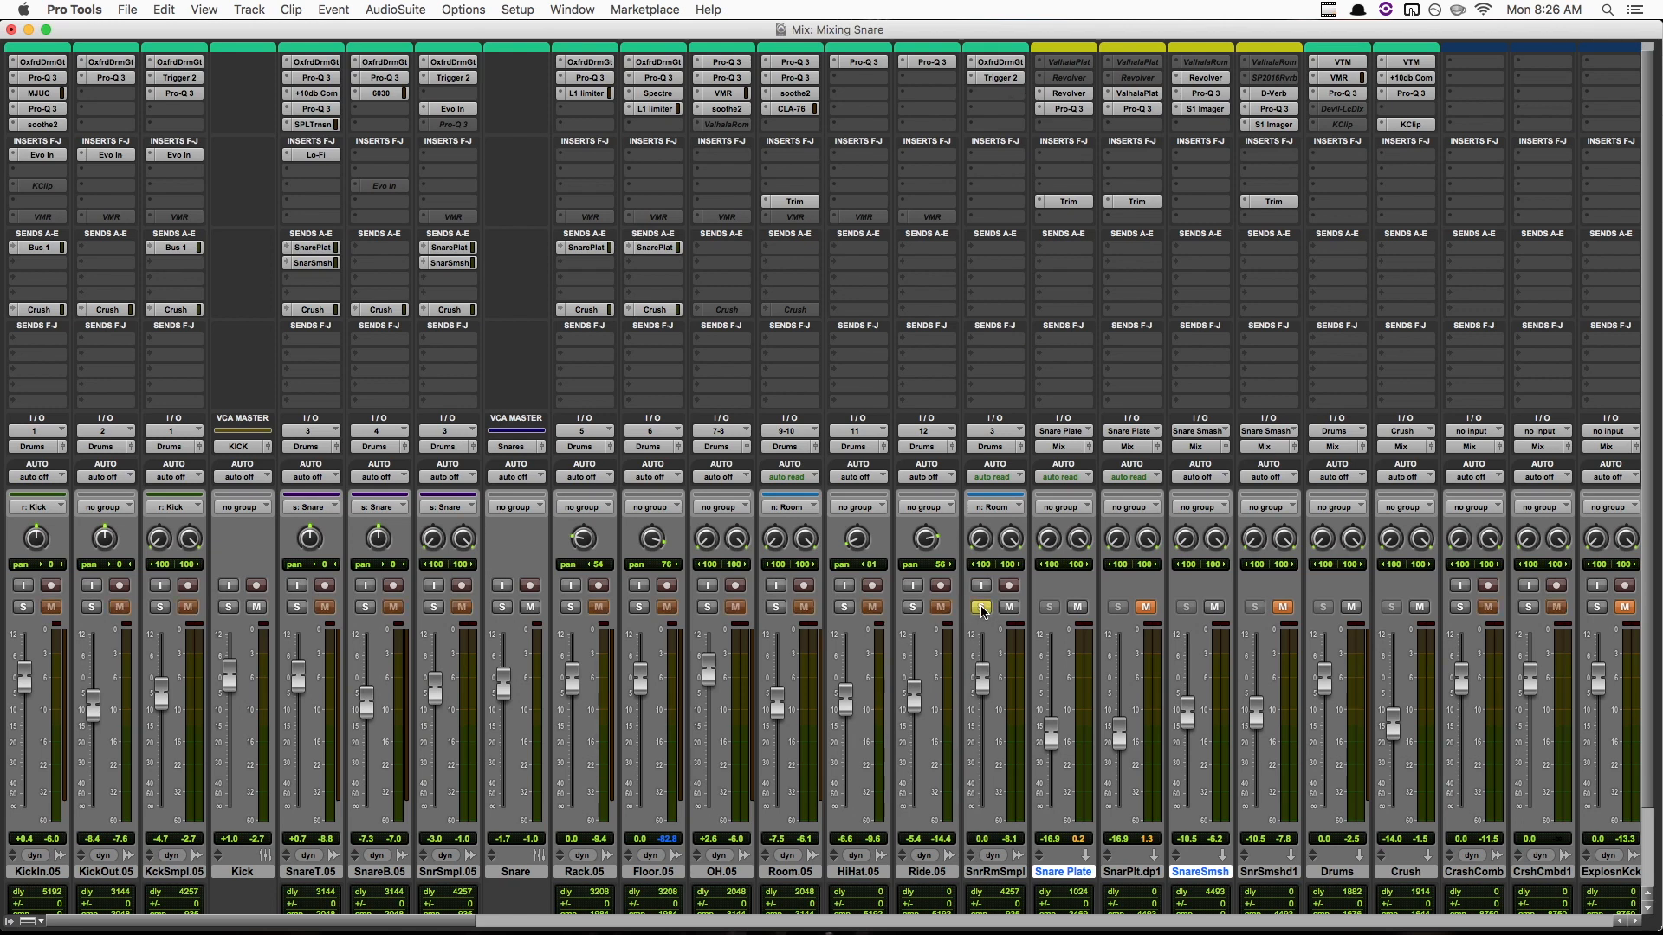
{"action": "left_click", "coordinate": [997, 74]}
{"action": "left_click_drag", "start_coordinate": [892, 251], "coordinate": [998, 46]}
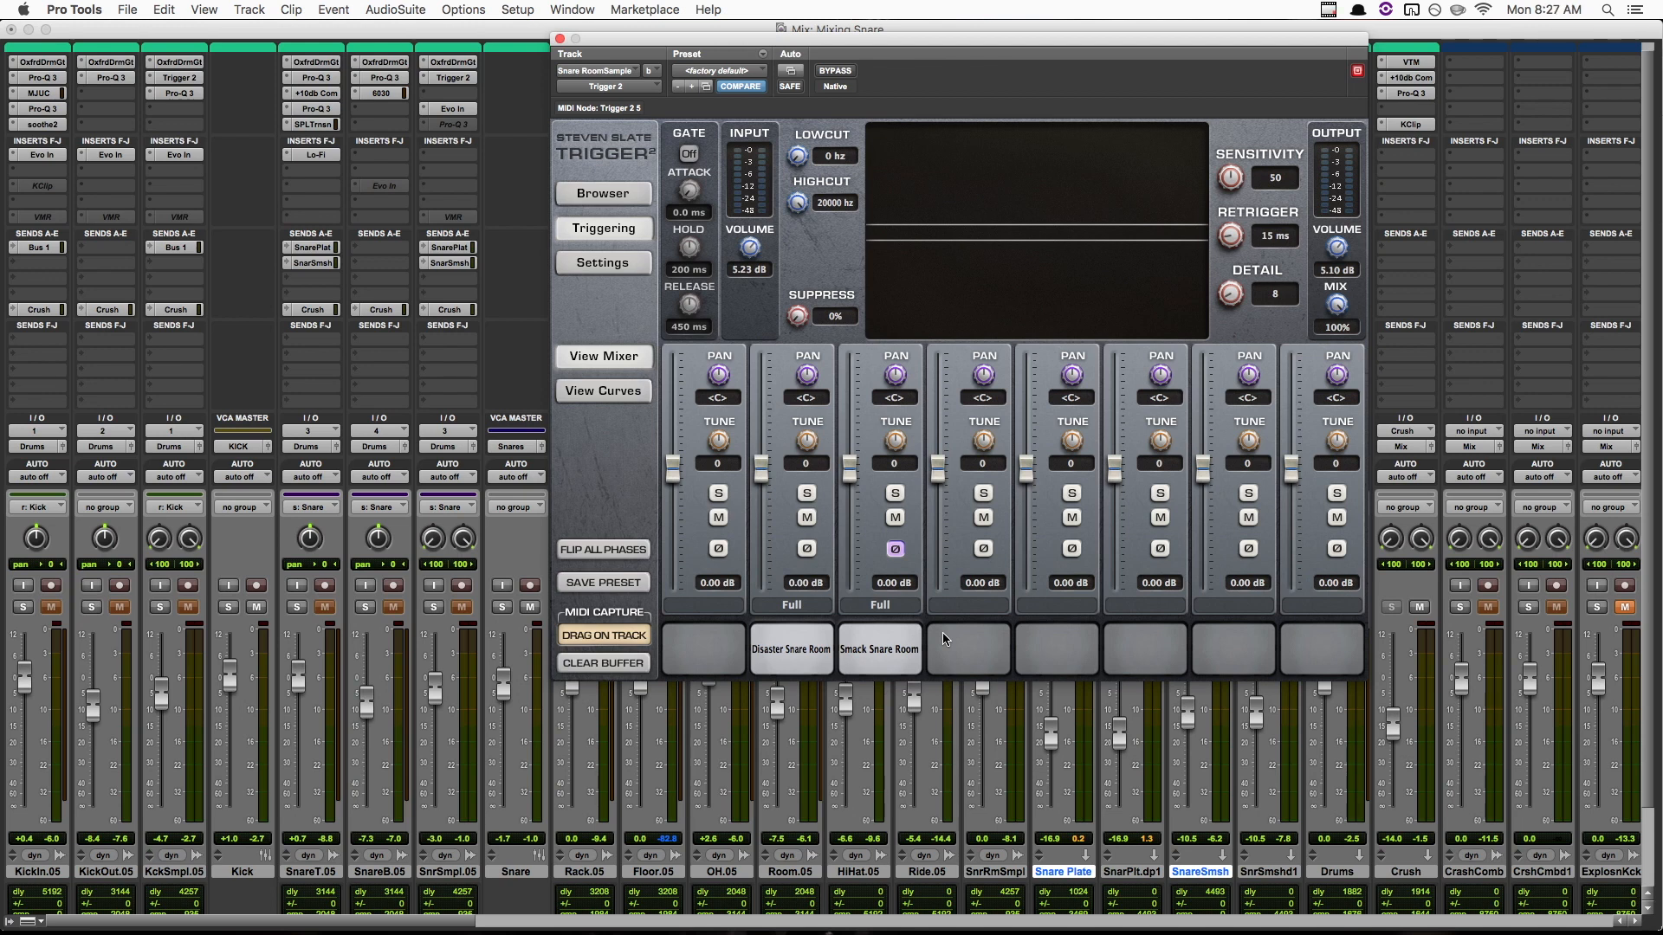
{"action": "left_click_drag", "start_coordinate": [1117, 44], "coordinate": [1105, 77]}
{"action": "key", "text": "space"}
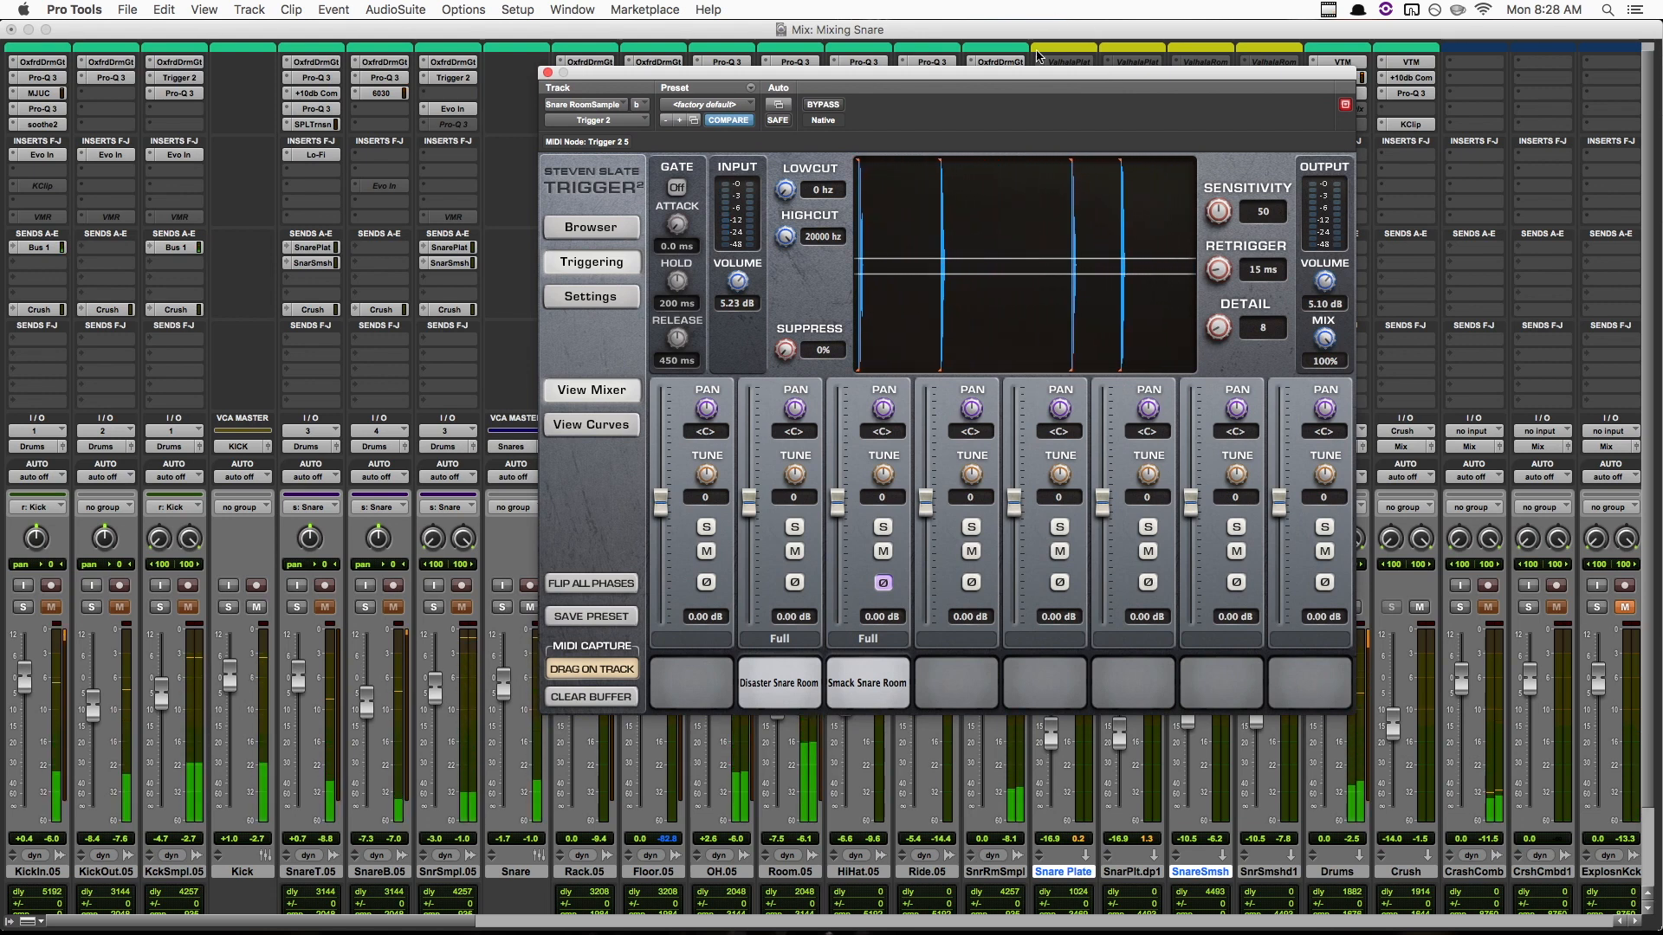
Audition the Disaster Snare Room and Smack Snare Room samples individually in Trigger 2, and stop playback.
{"action": "left_click", "coordinate": [795, 529]}
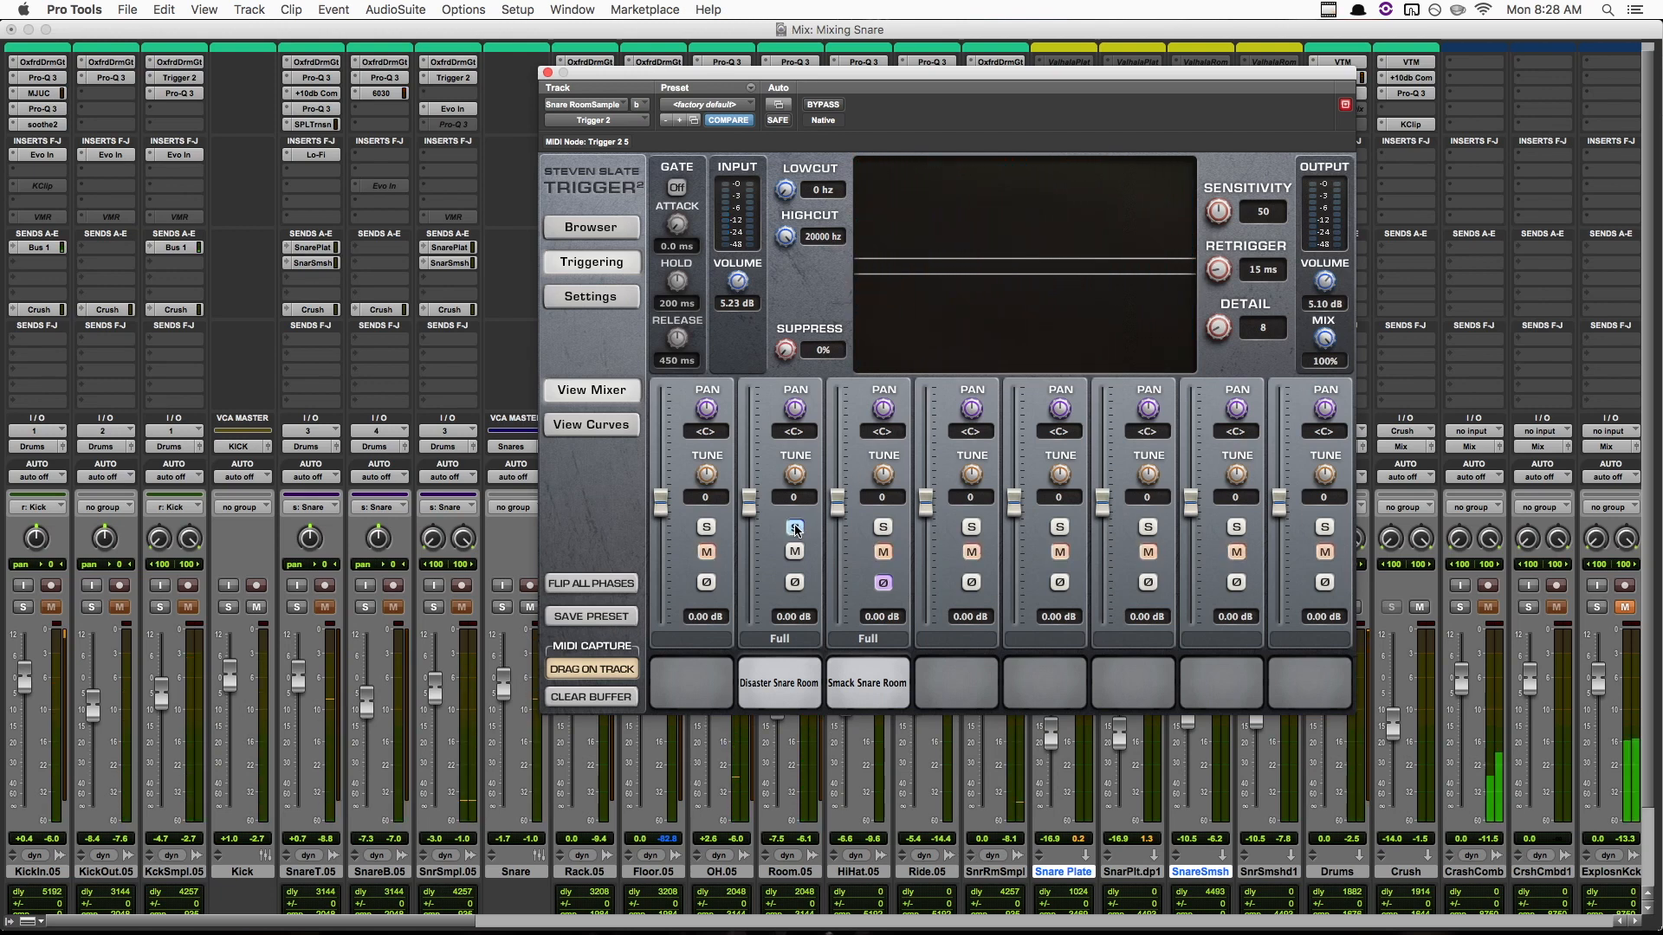
{"action": "left_click", "coordinate": [795, 529]}
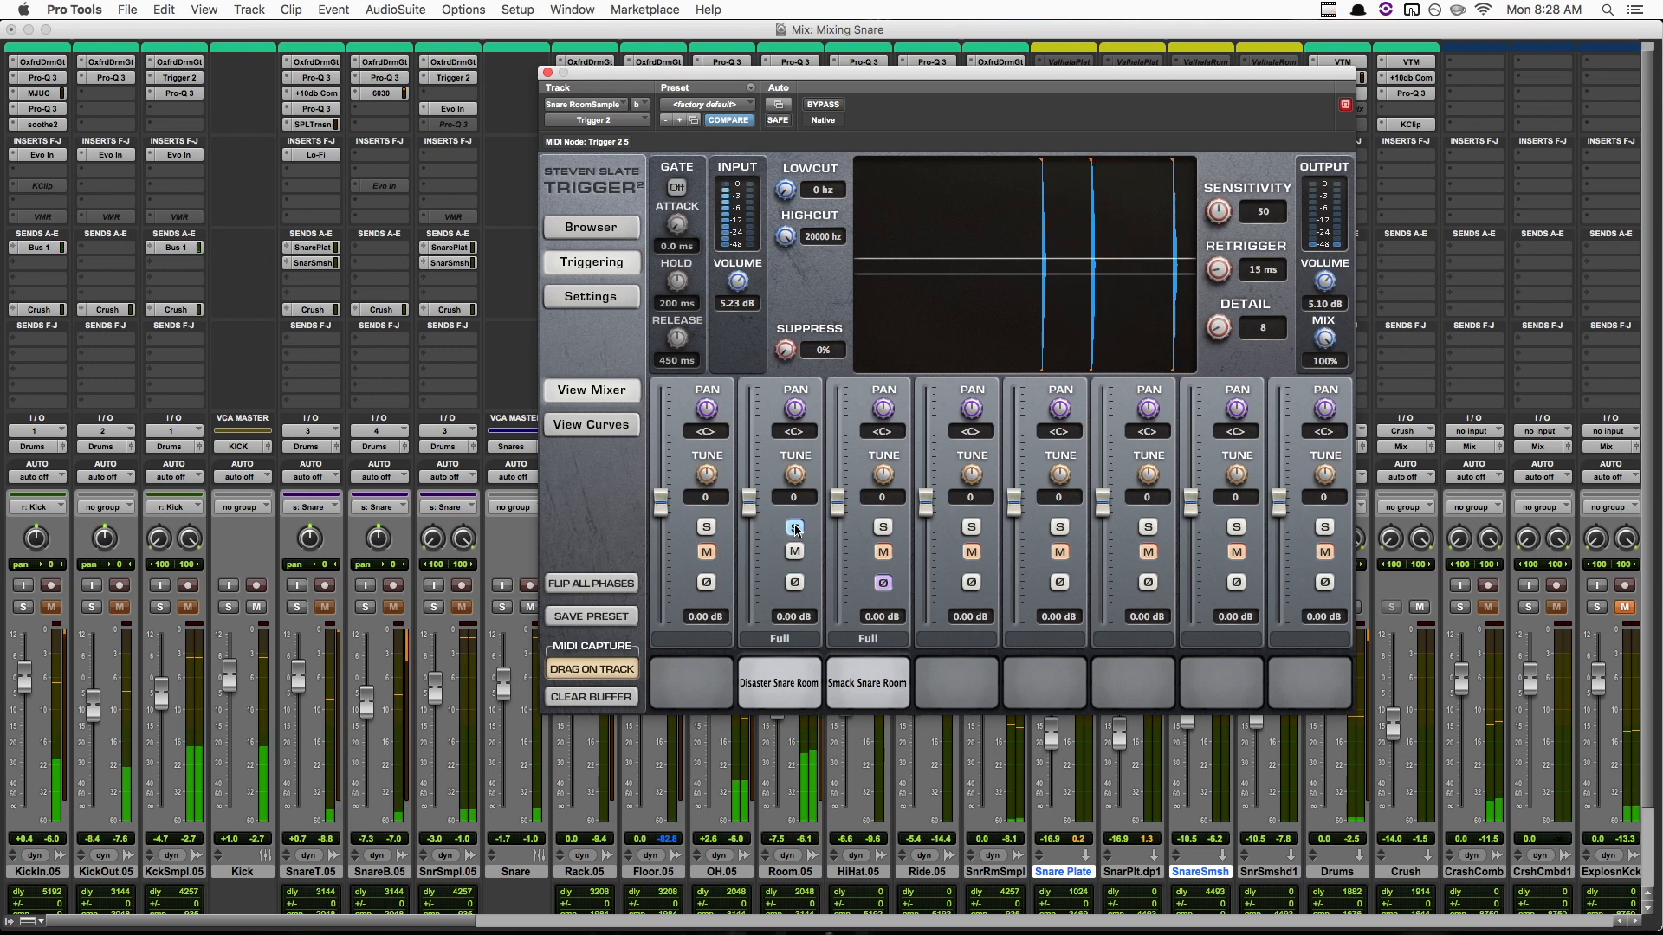
{"action": "left_click", "coordinate": [883, 528]}
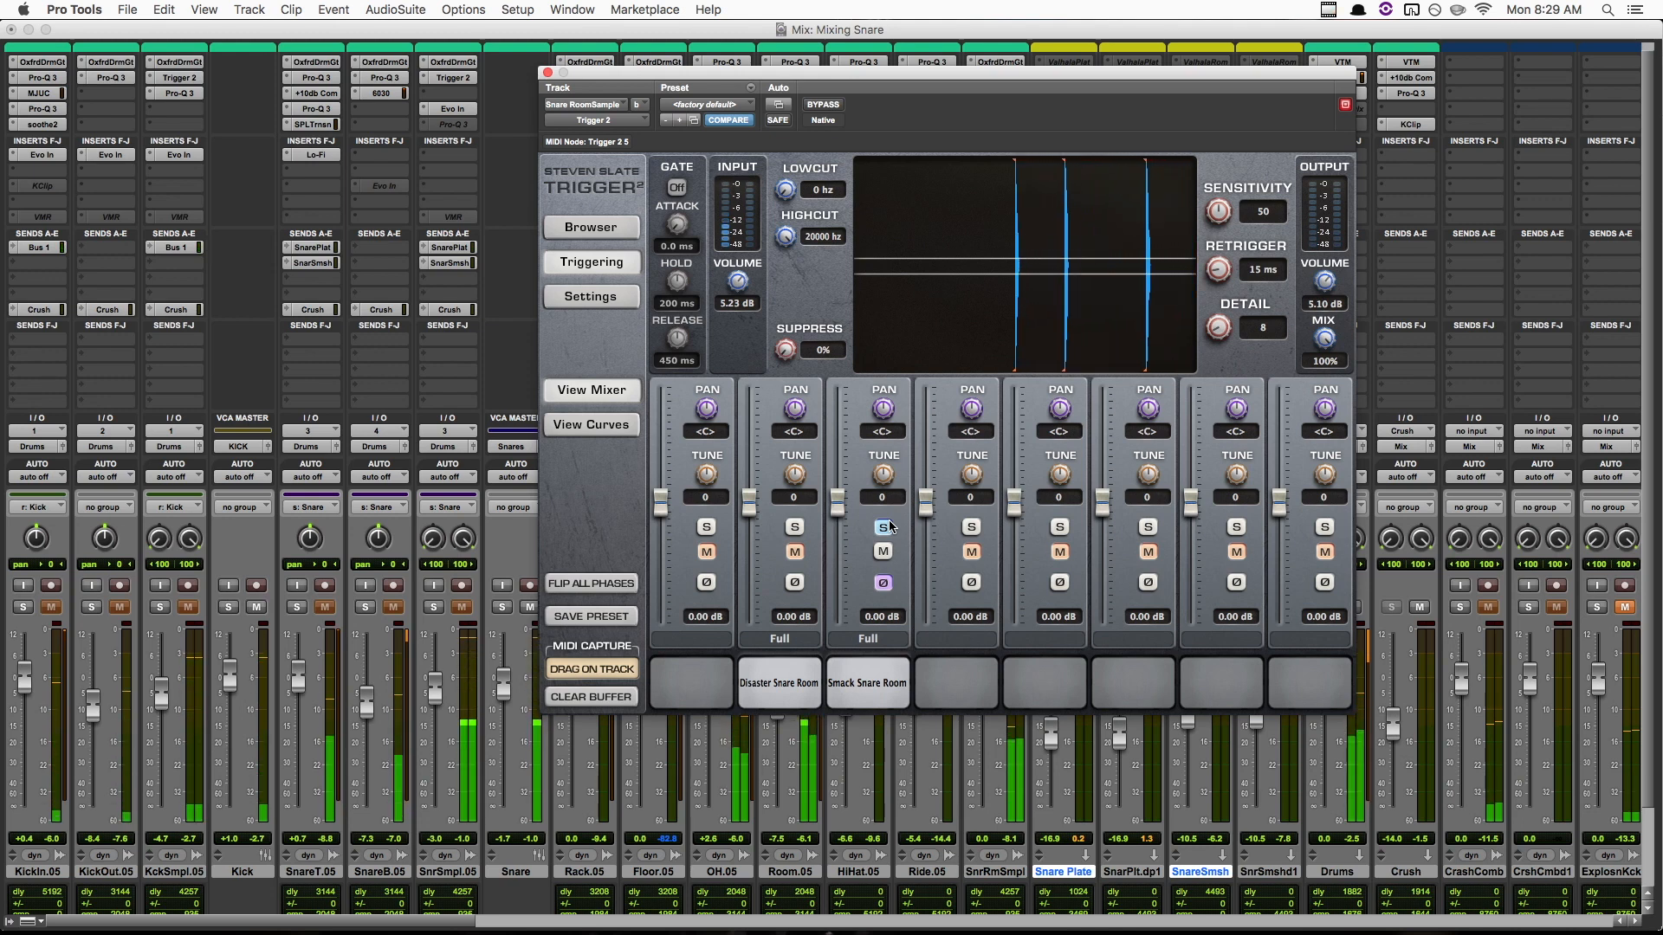
{"action": "left_click", "coordinate": [883, 527]}
{"action": "key", "text": "space"}
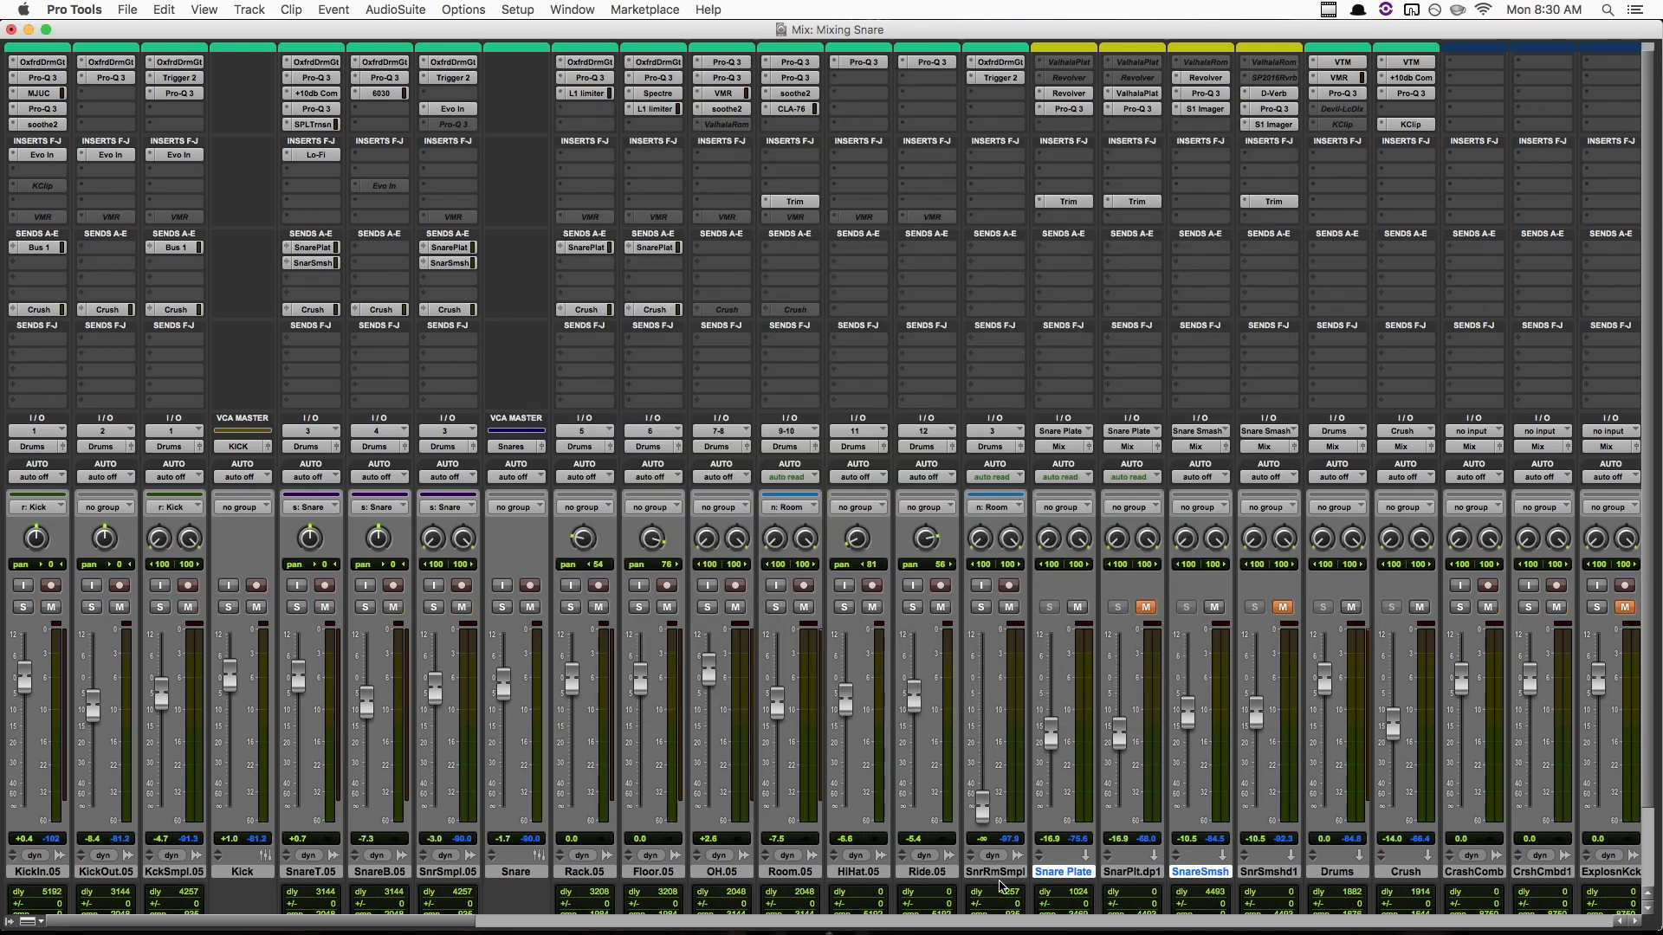
Suspend all mix groups, solo the Snare VCA master and SnrRmSmpl, and start playback.
{"action": "key", "text": "shift+super+g"}
{"action": "left_click", "coordinate": [498, 609]}
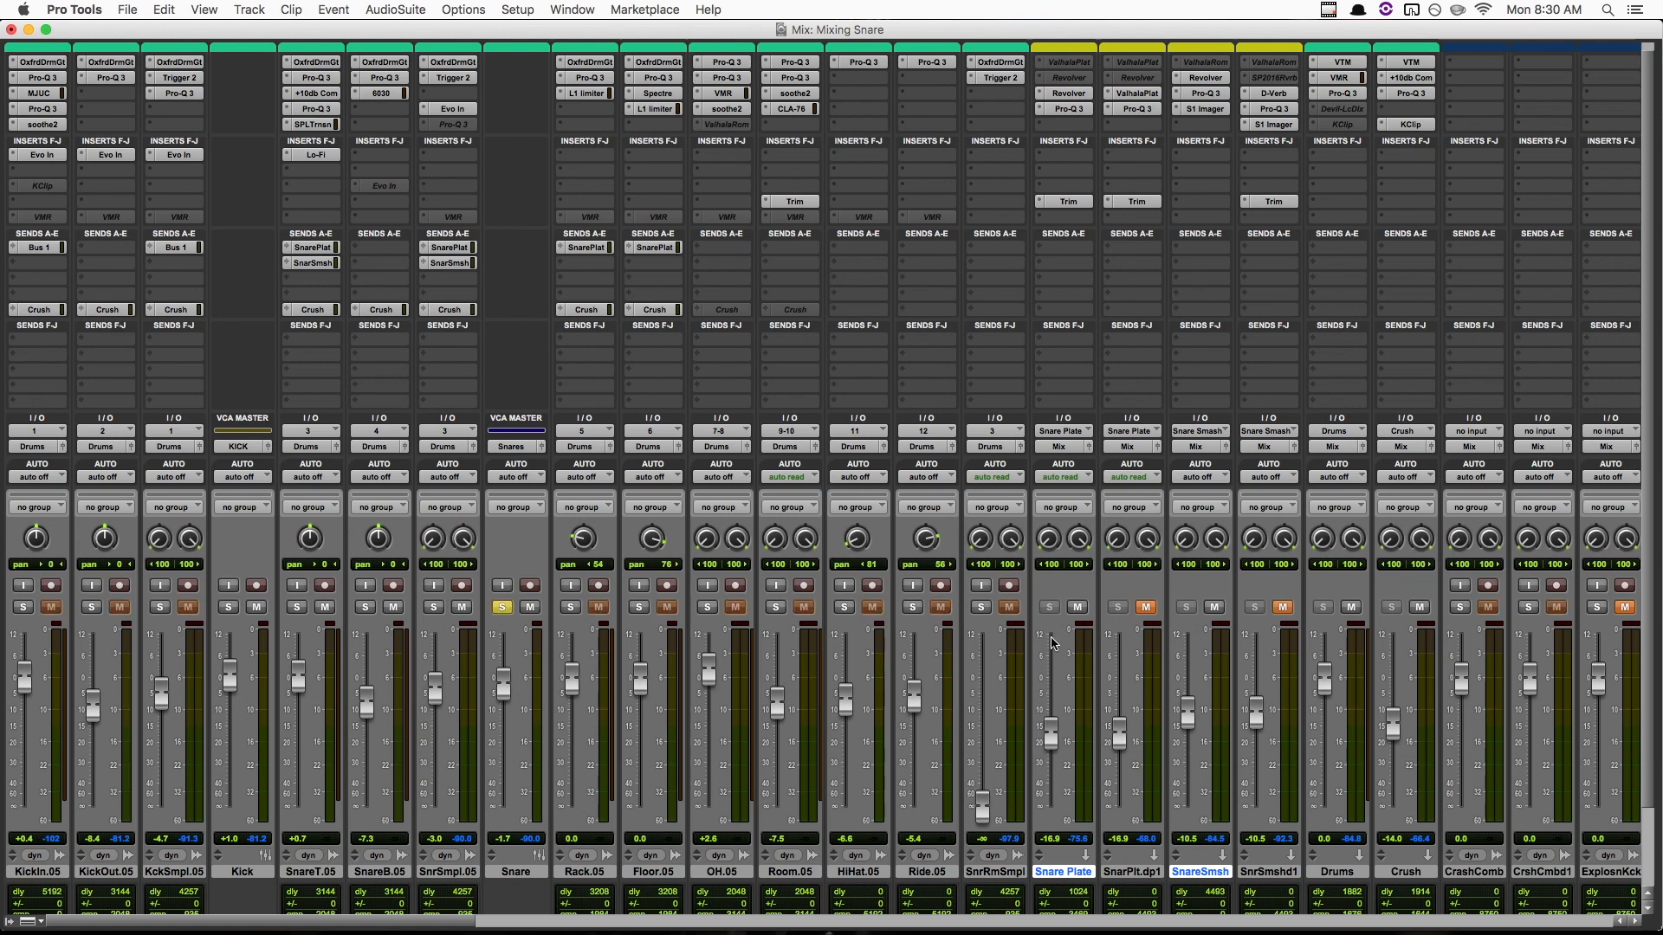
{"action": "left_click", "coordinate": [988, 606]}
{"action": "key", "text": "space"}
Raise the SnrRmSmpl fader to -0.9 dB during playback, toggling the track's solo to compare the snare with and without it.
{"action": "left_click_drag", "start_coordinate": [984, 807], "coordinate": [989, 695]}
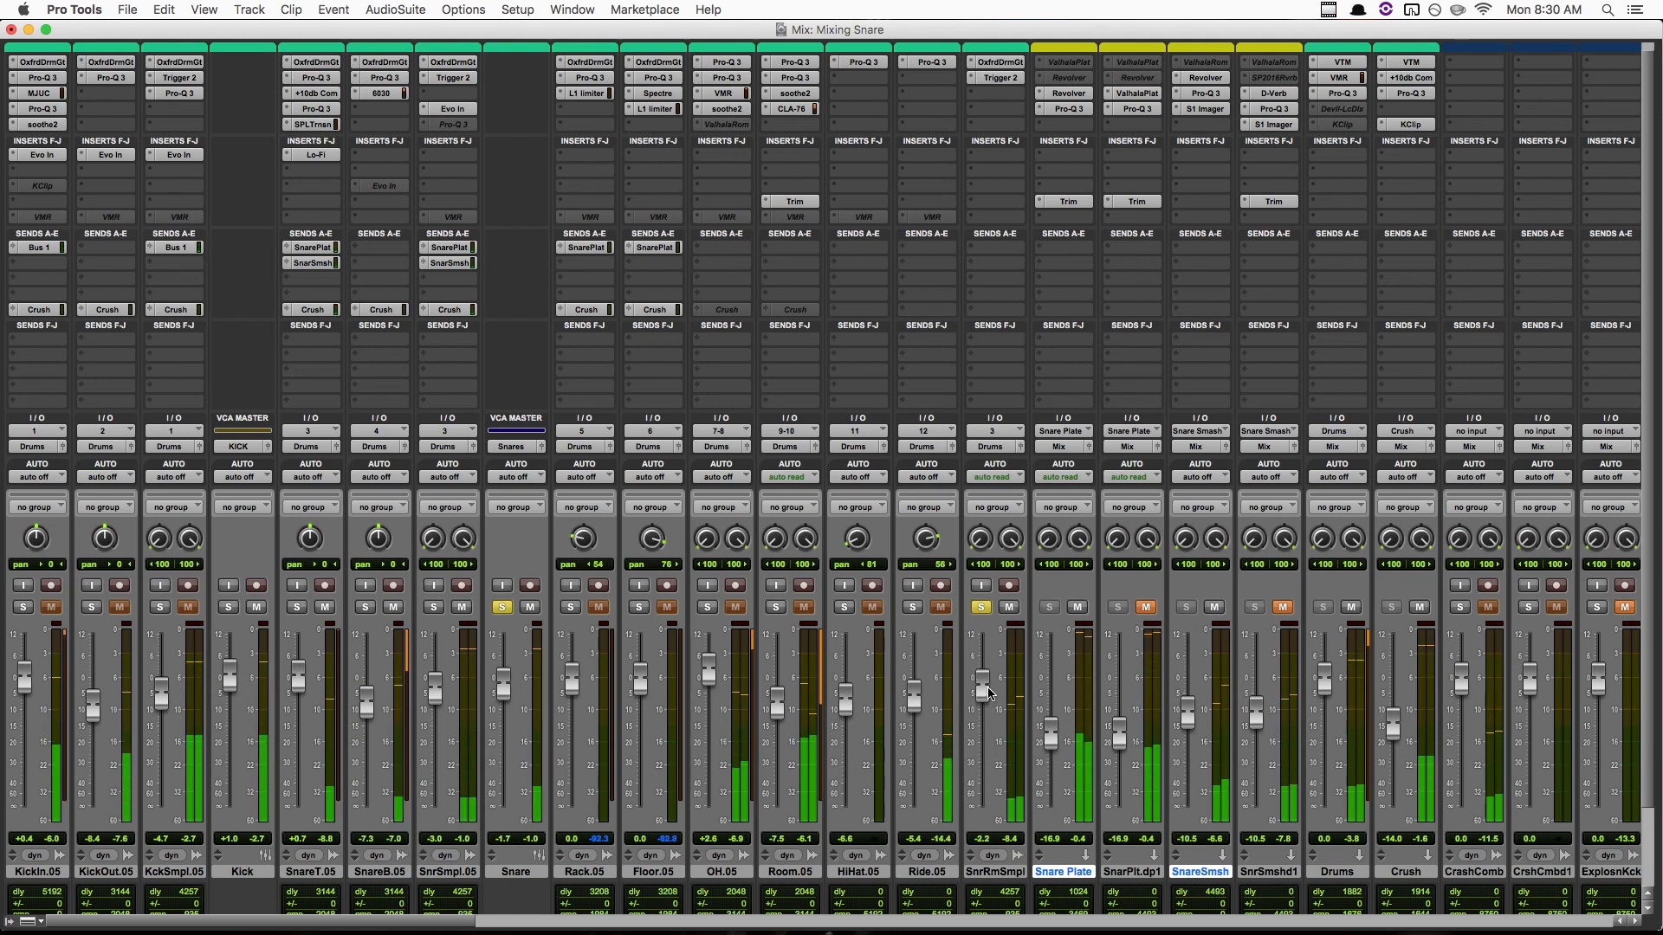
{"action": "left_click", "coordinate": [981, 608]}
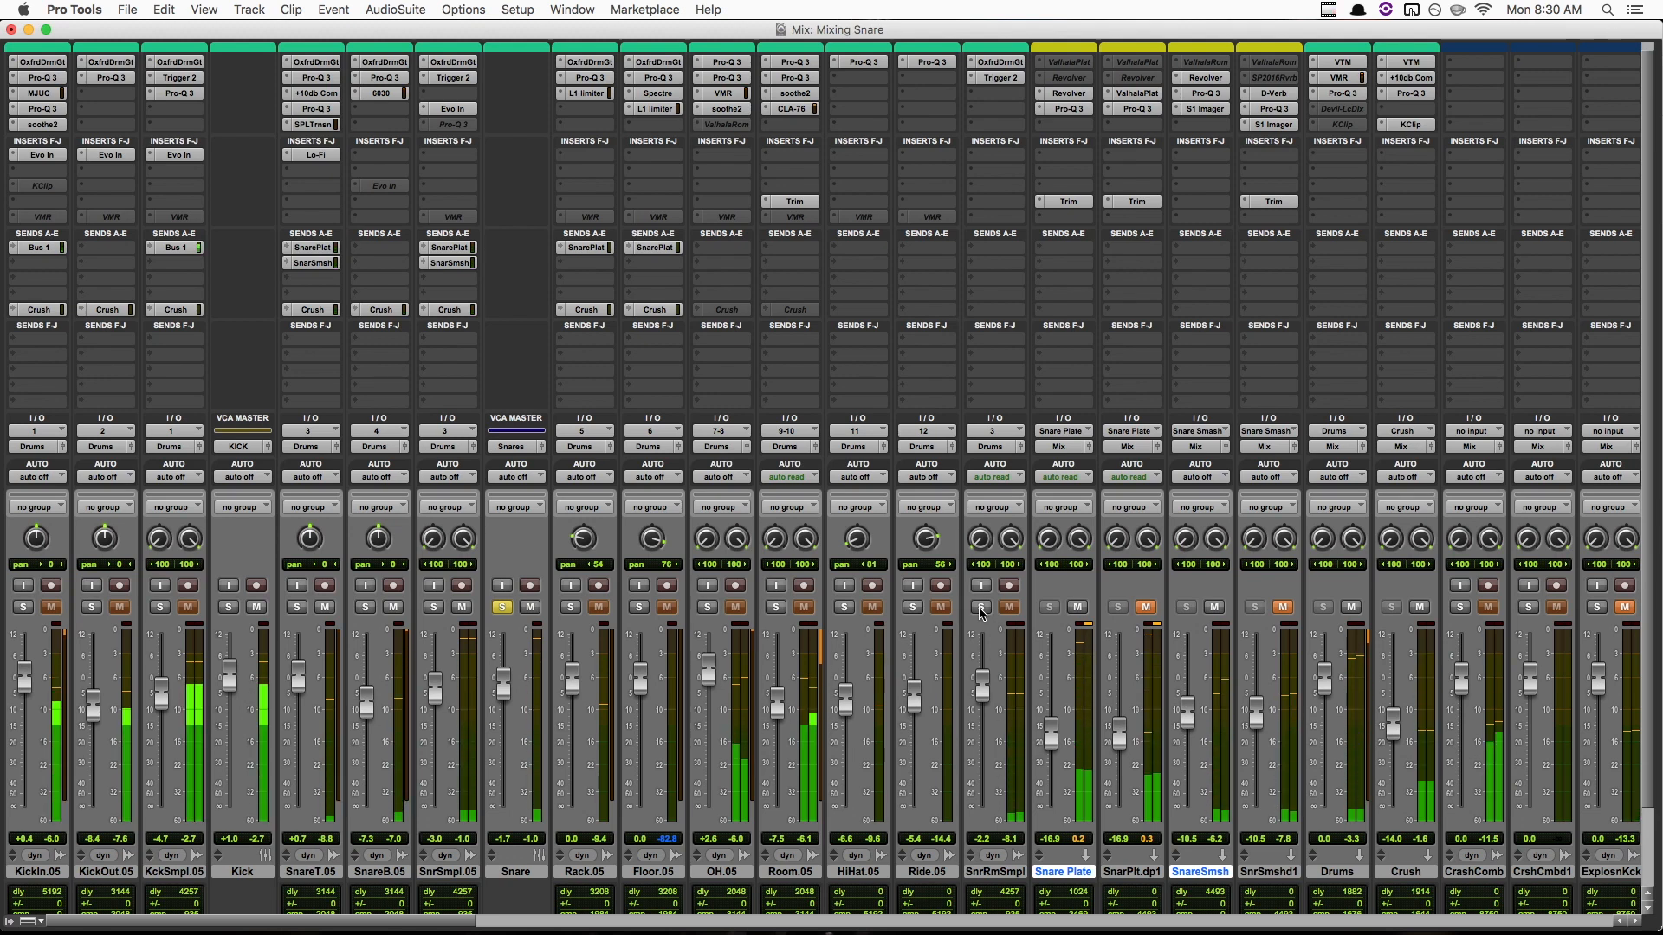
{"action": "left_click", "coordinate": [981, 608]}
{"action": "left_click_drag", "start_coordinate": [984, 687], "coordinate": [985, 680]}
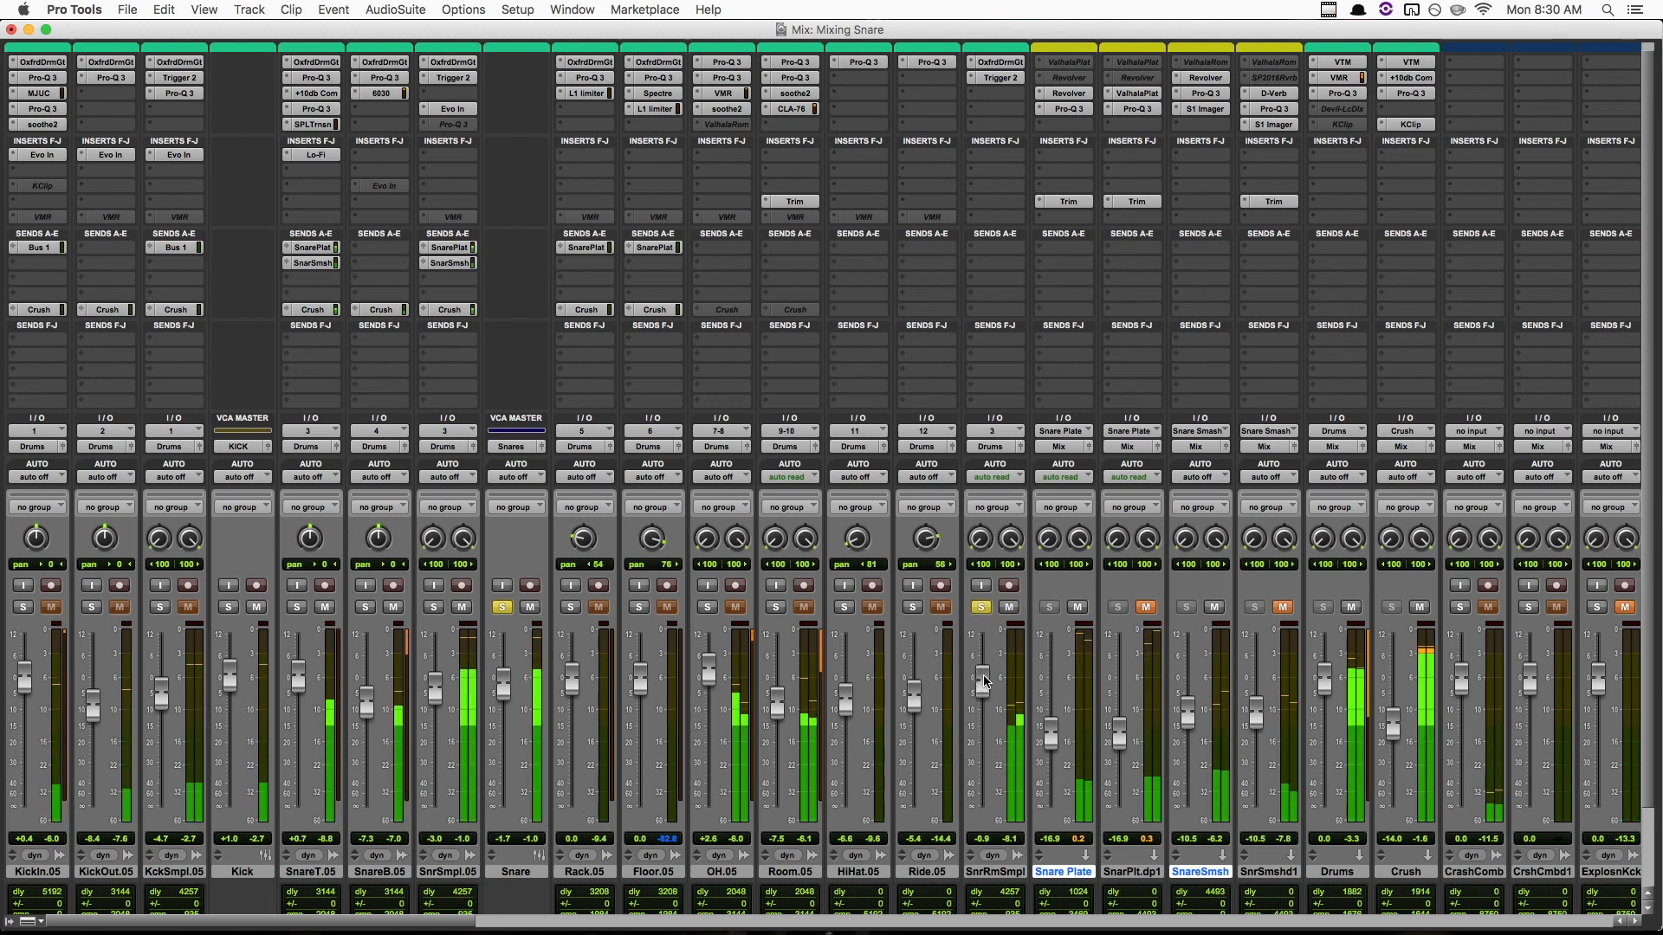
{"action": "left_click", "coordinate": [983, 608]}
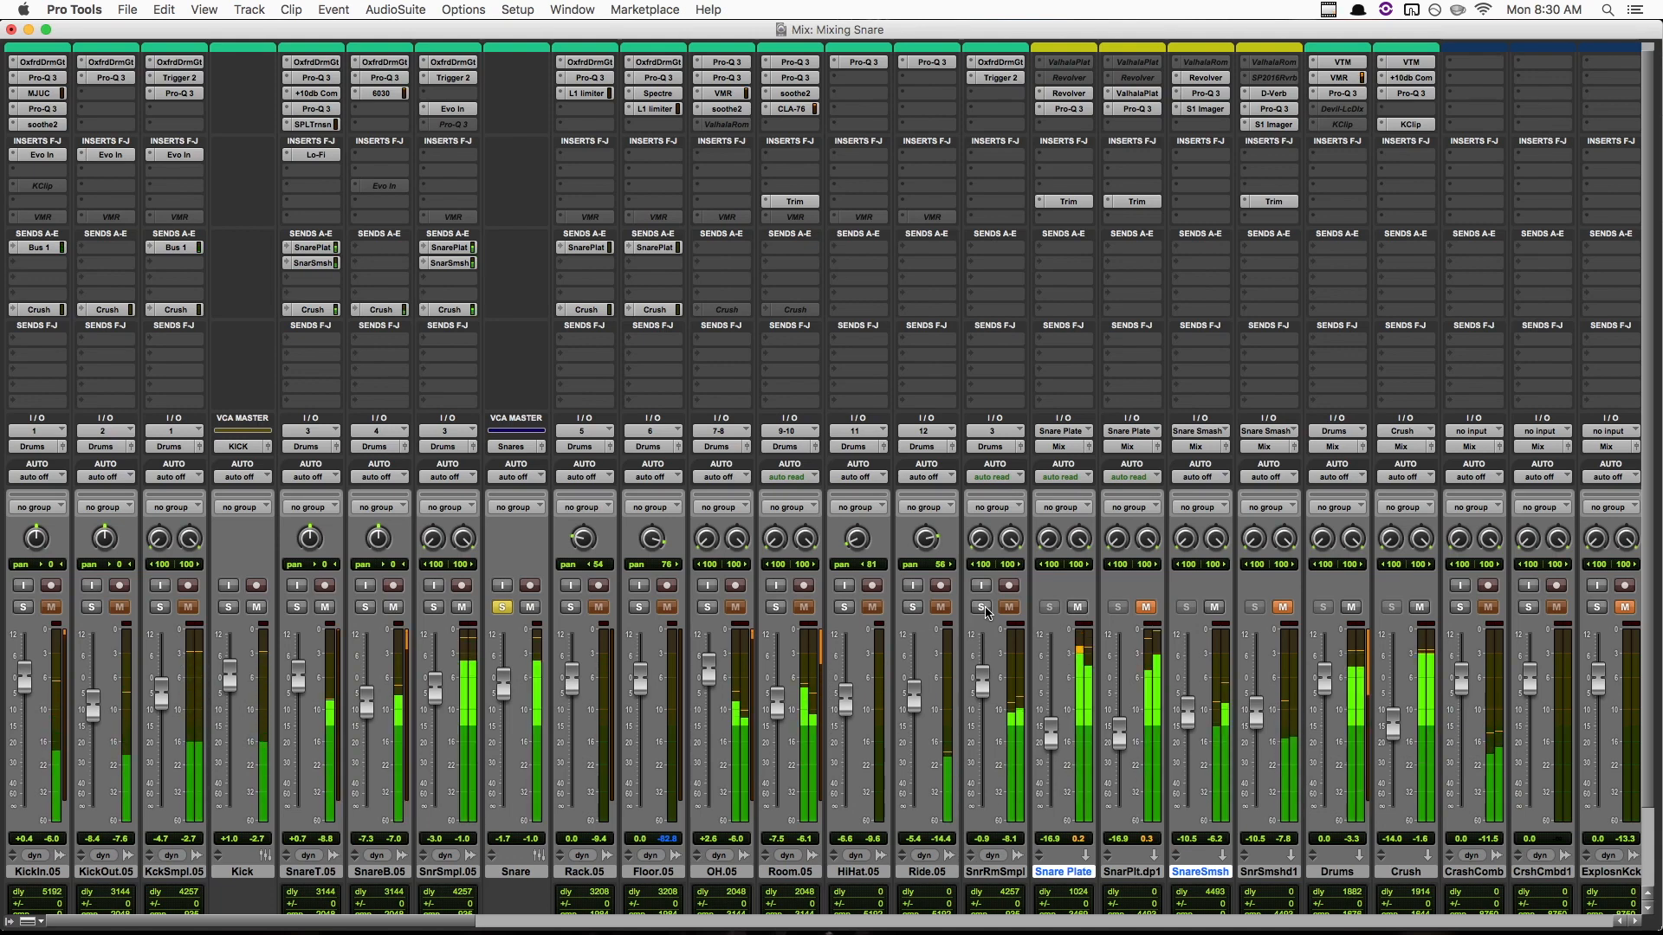
{"action": "left_click", "coordinate": [982, 608]}
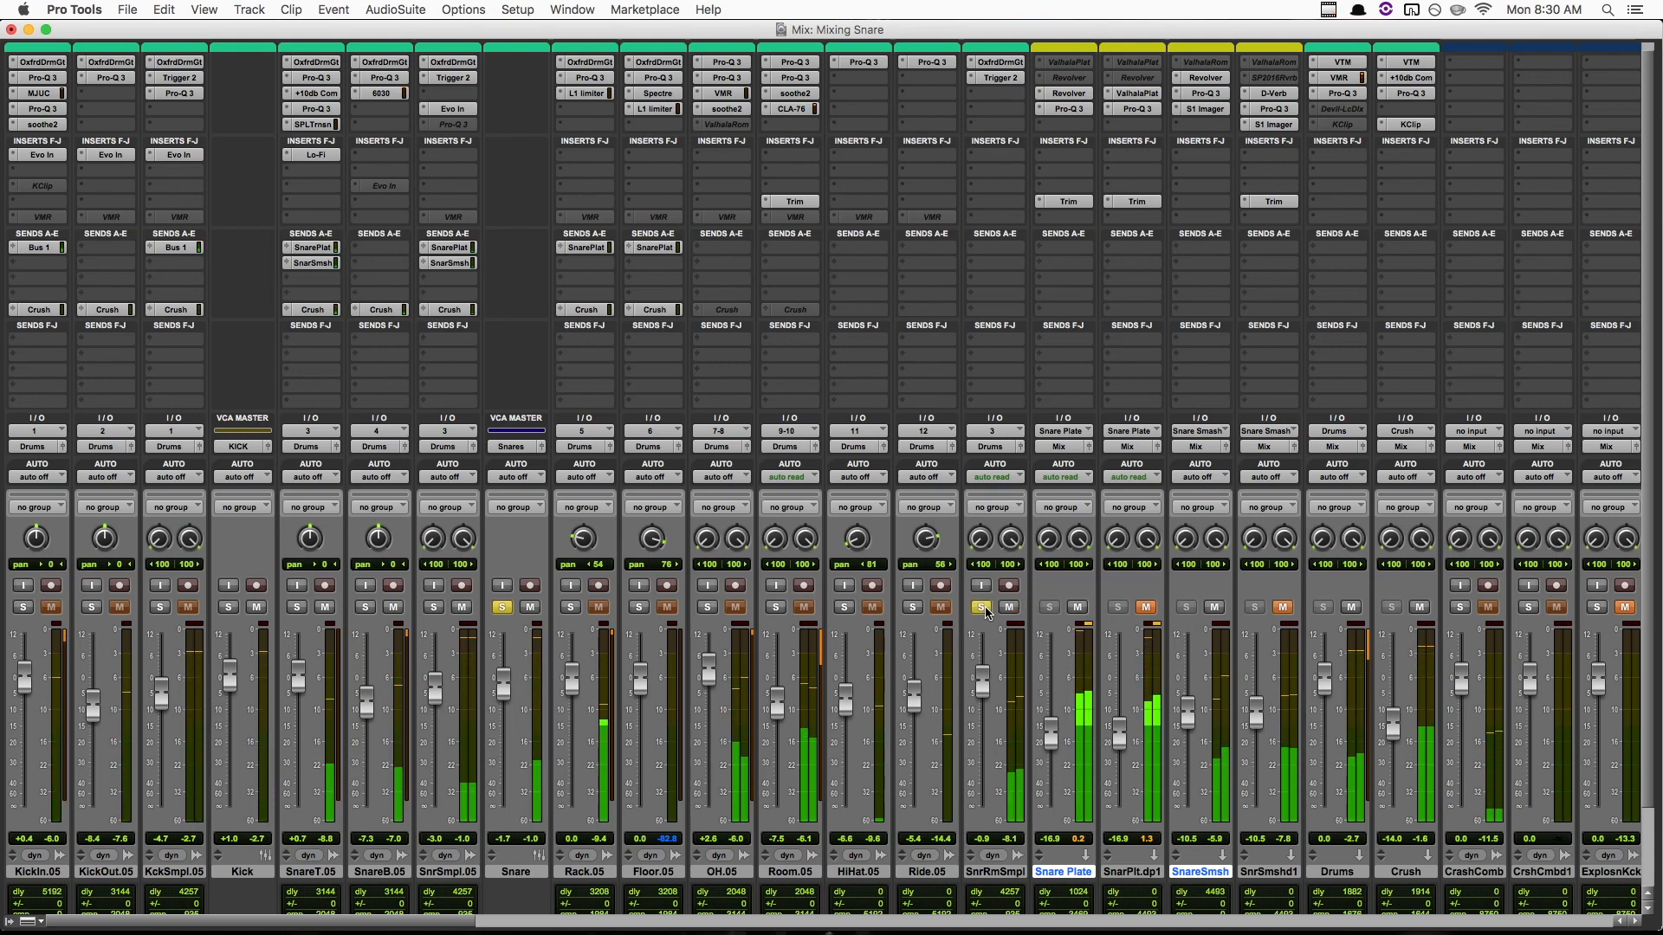